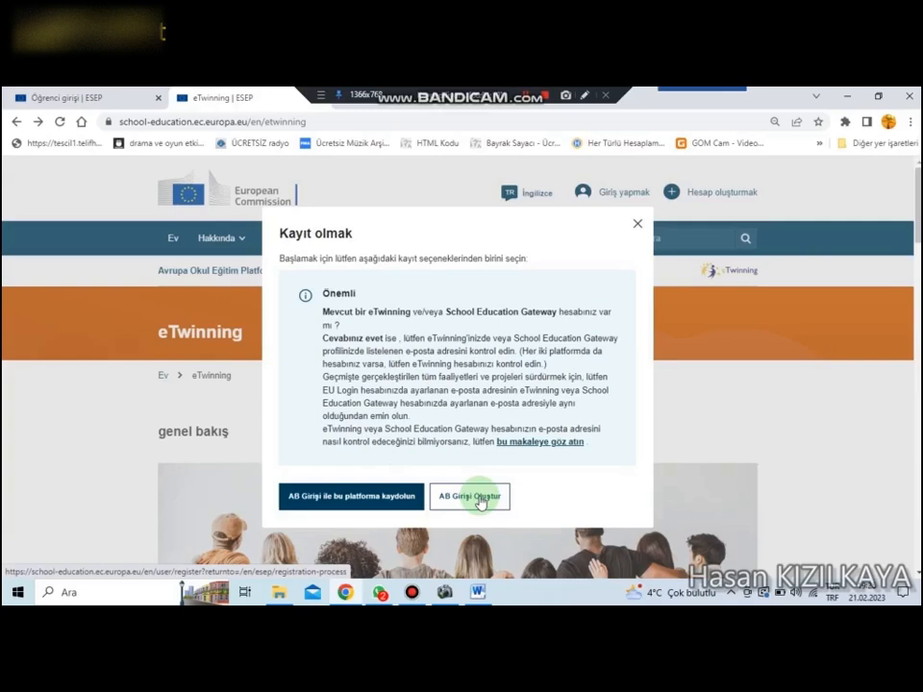
Step: Look at the account registration options on the eTwinning page and dismiss the registration dialog
left_click(637, 223)
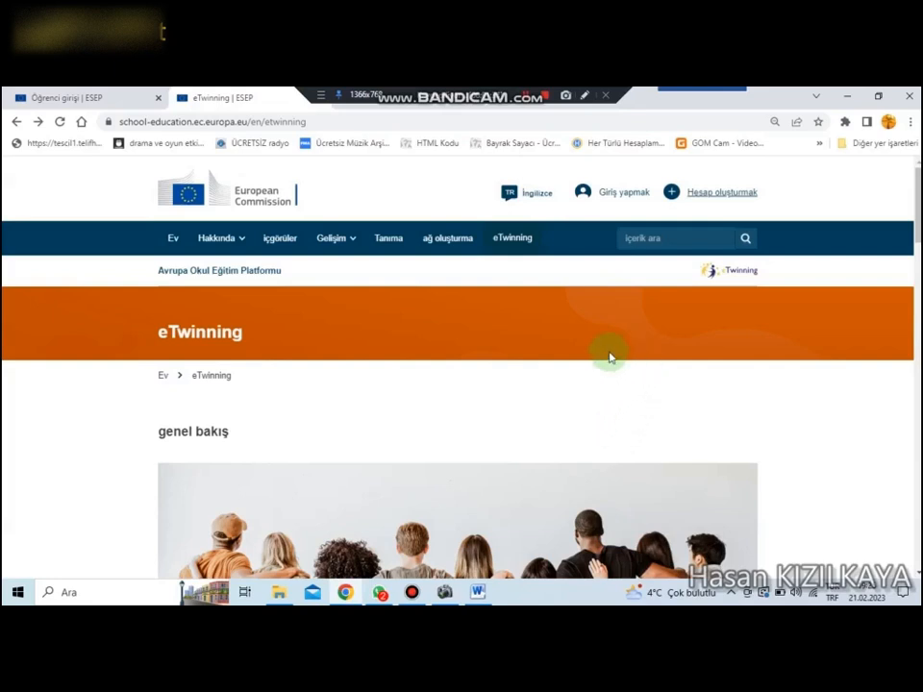
left_click(723, 192)
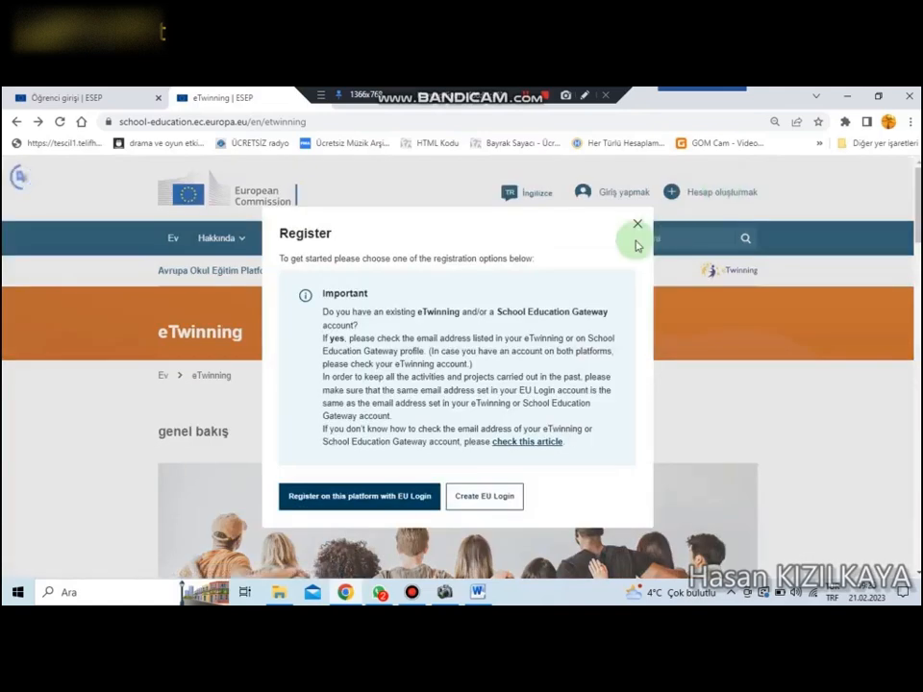
left_click(638, 224)
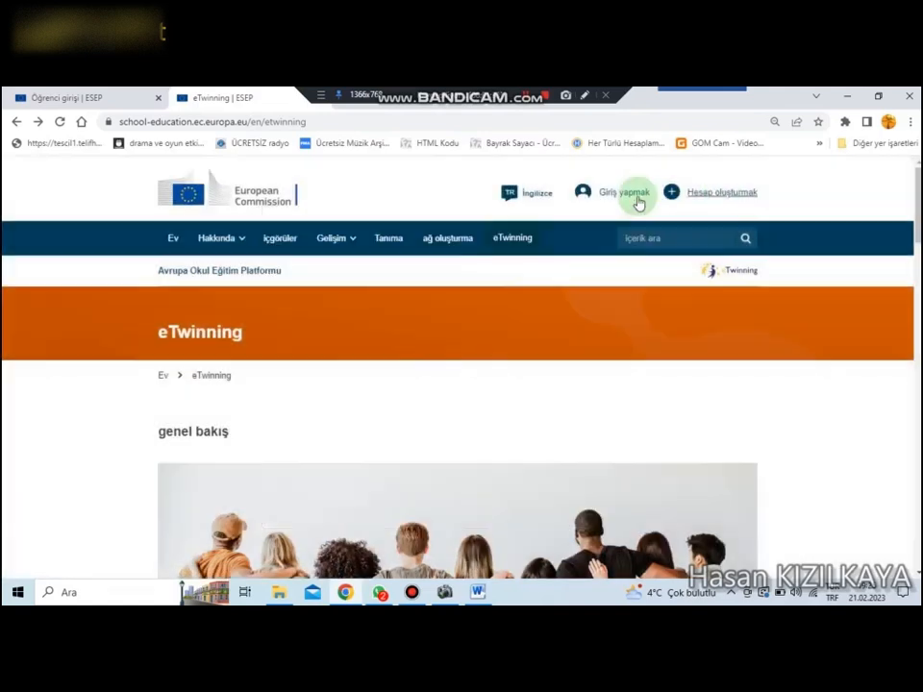
Step: Sign in to the eTwinning platform through EU Login, filling in the password with the saved account credentials
left_click(627, 194)
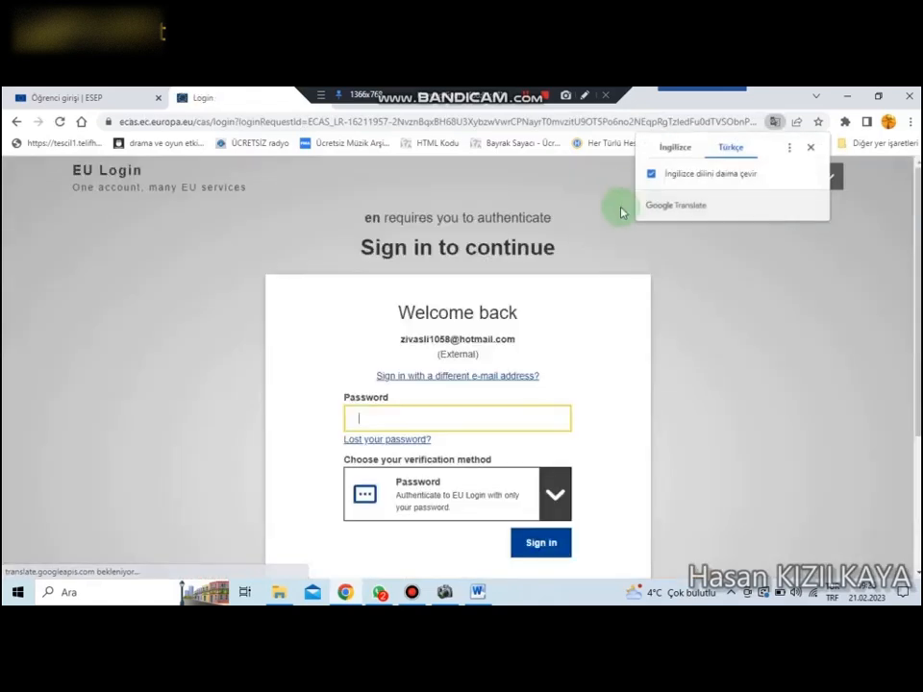
left_click(462, 417)
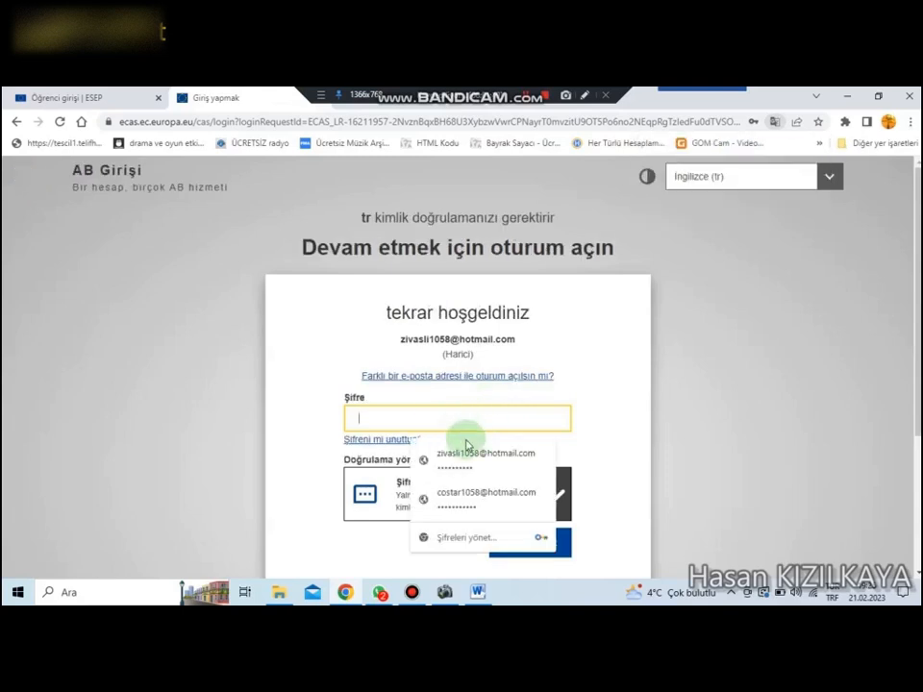
left_click(459, 453)
left_click(524, 543)
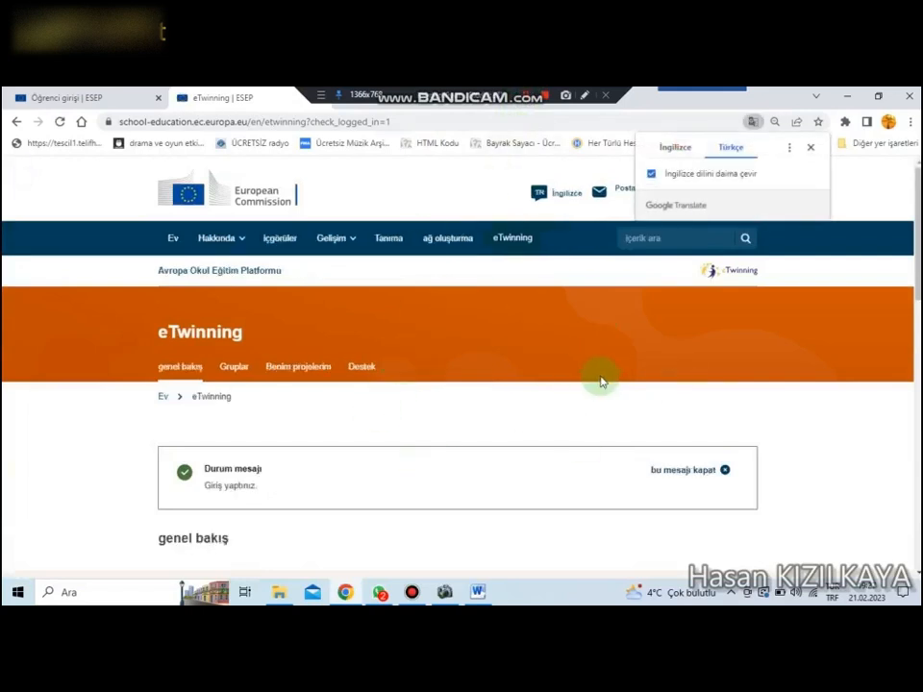
Step: Dismiss the translation pop-up and switch the platform's site language to Turkish (Türkçe)
left_click(586, 285)
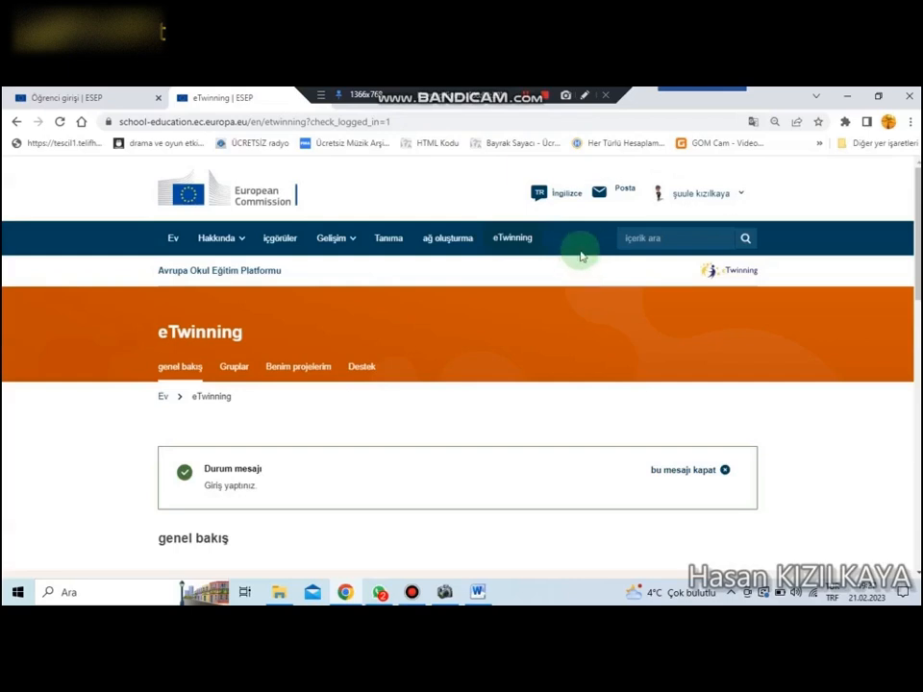
left_click(569, 196)
scroll(581, 378, "down", 3)
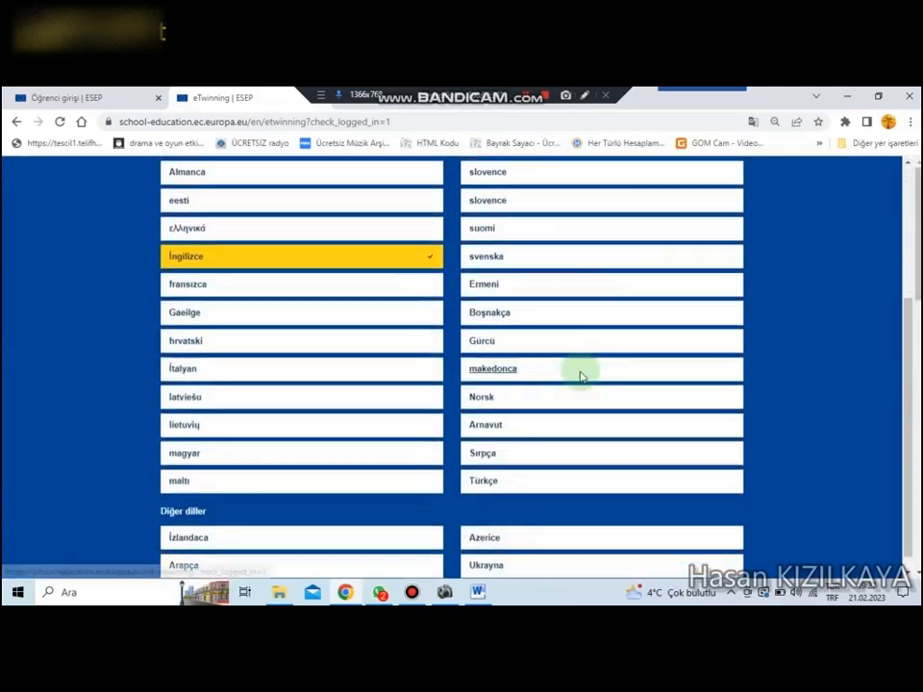
left_click(484, 465)
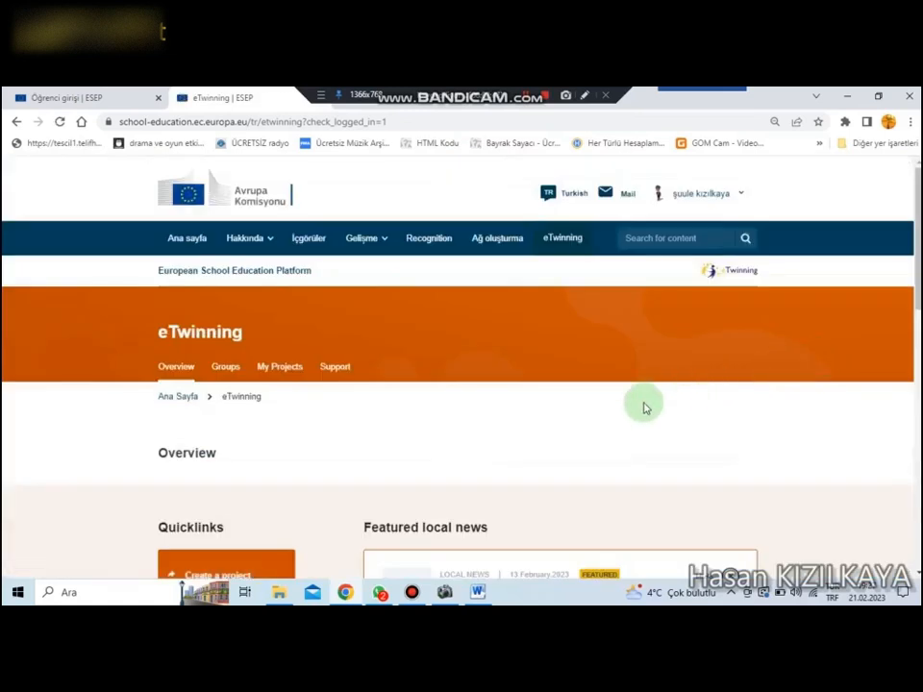
Step: Look over the eTwinning overview page, and open the signed-in teacher's own profile for editing
scroll(644, 408, "down", 2)
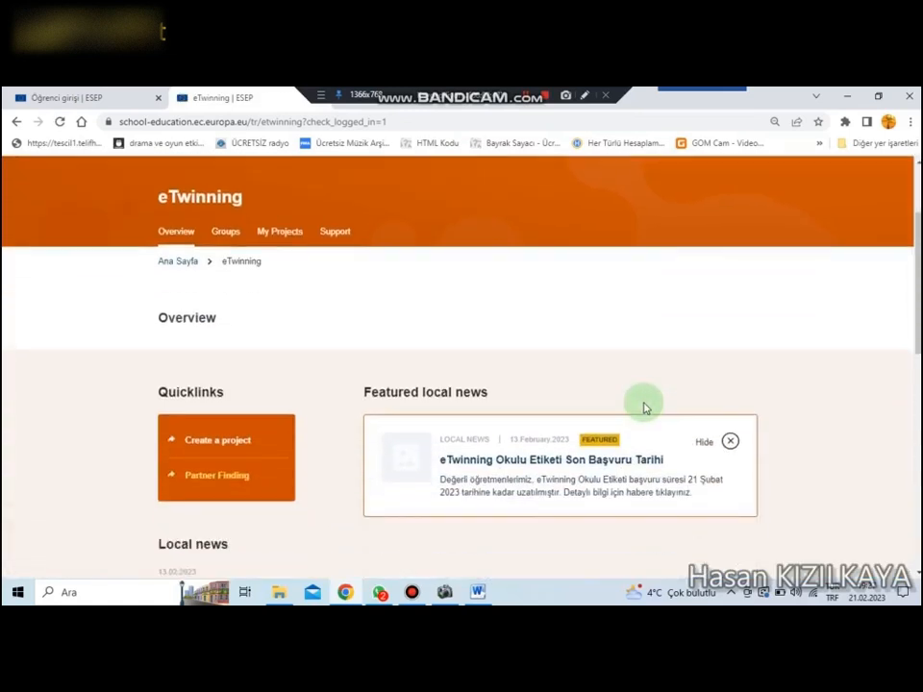
scroll(643, 406, "up", 2)
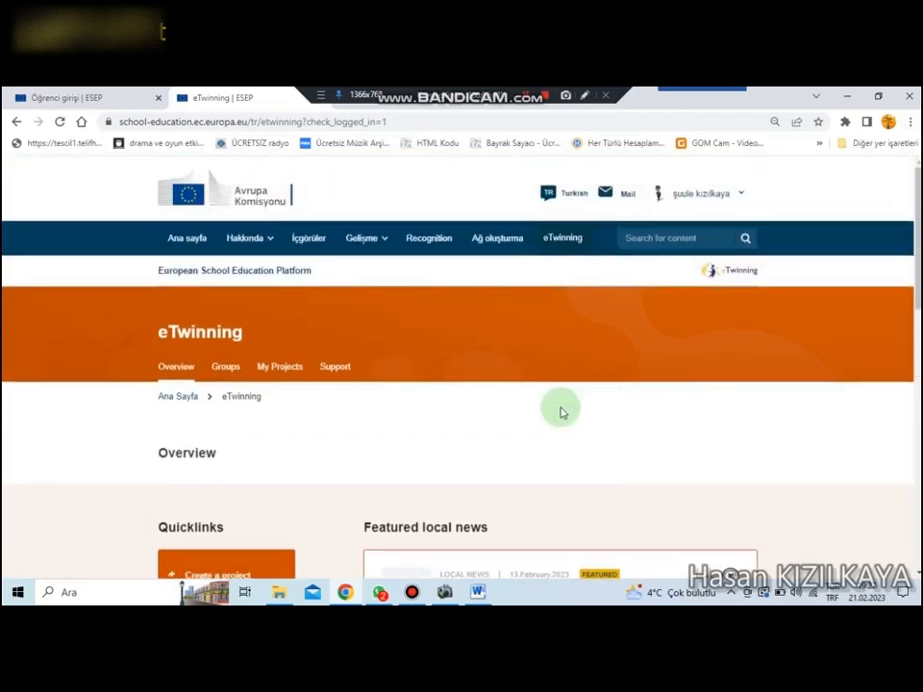
scroll(539, 433, "down", 4)
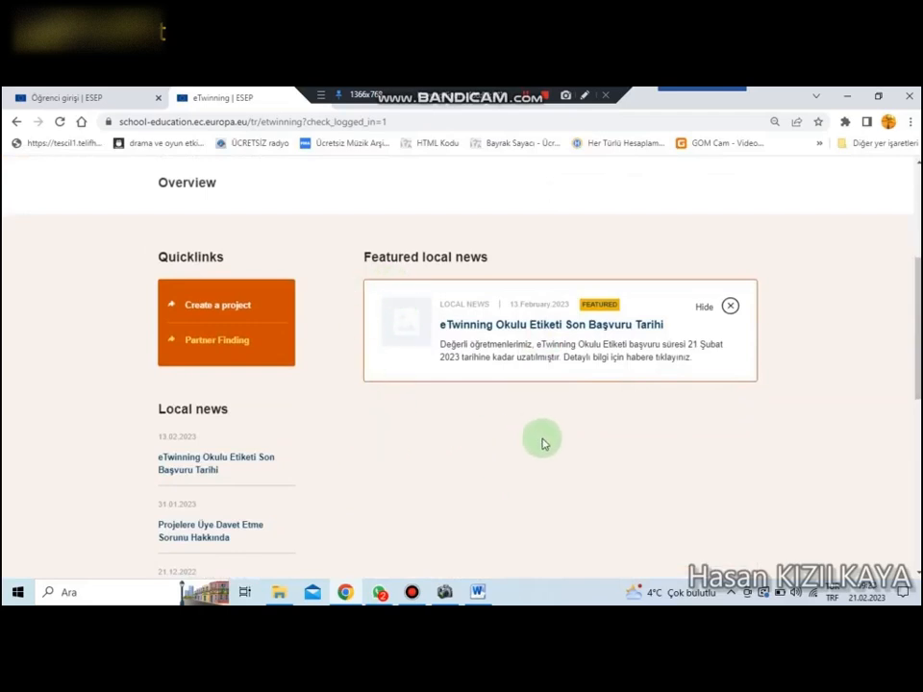
scroll(591, 471, "up", 2)
scroll(590, 467, "up", 3)
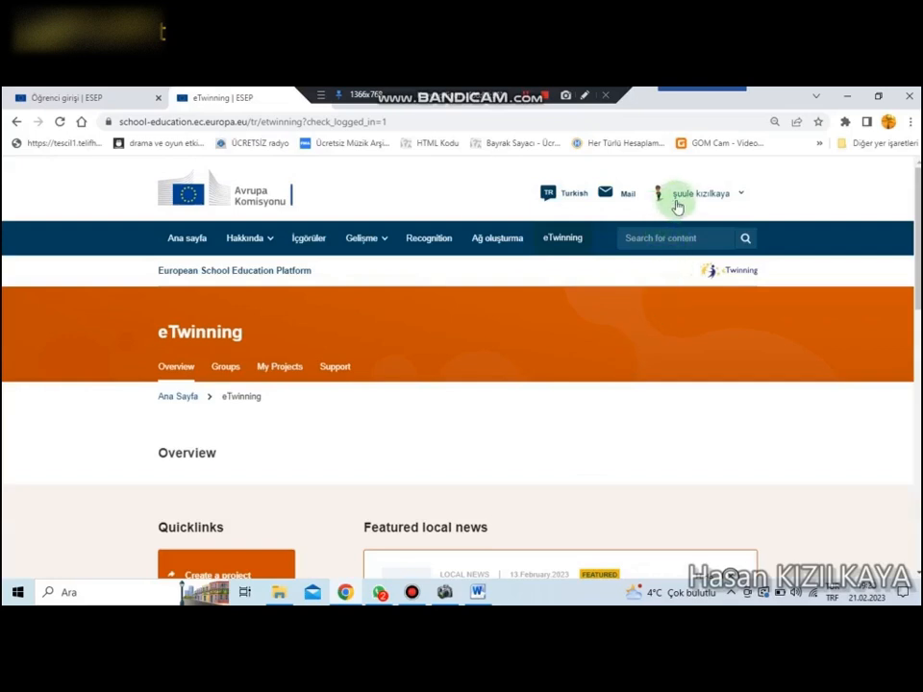
left_click(738, 195)
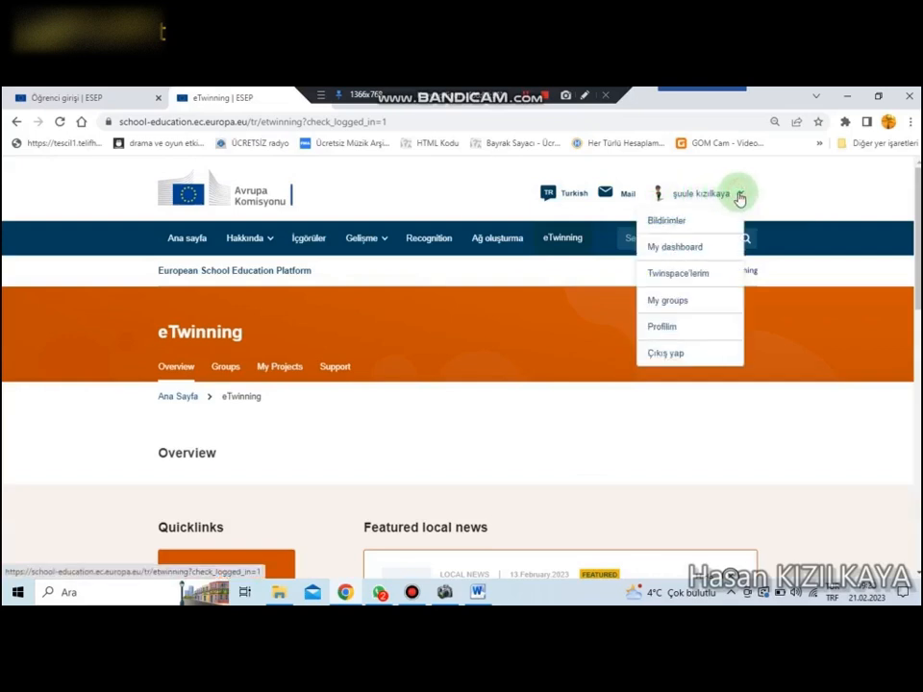
left_click(670, 327)
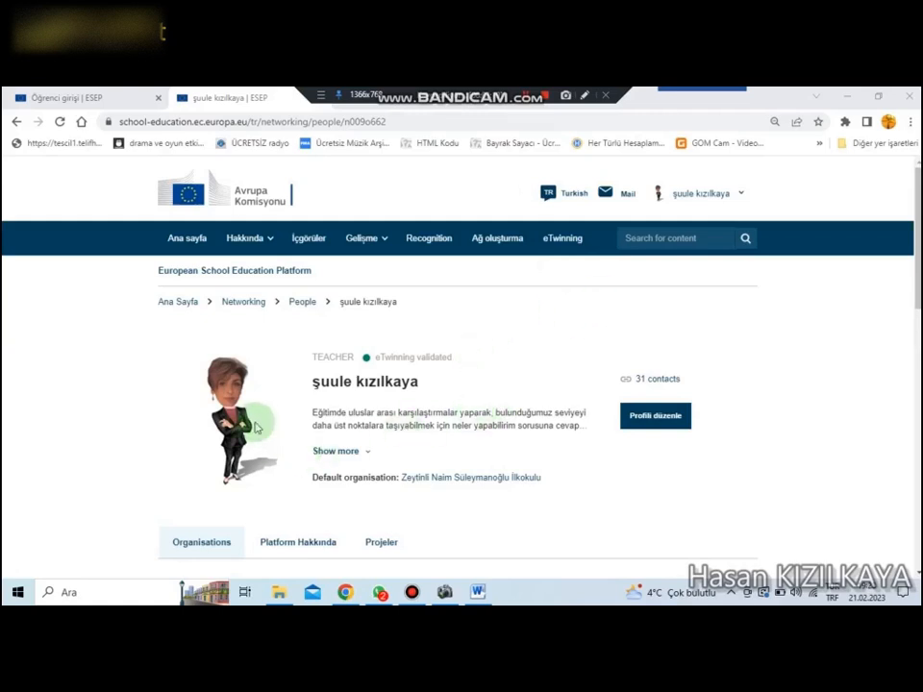
scroll(557, 356, "down", 1)
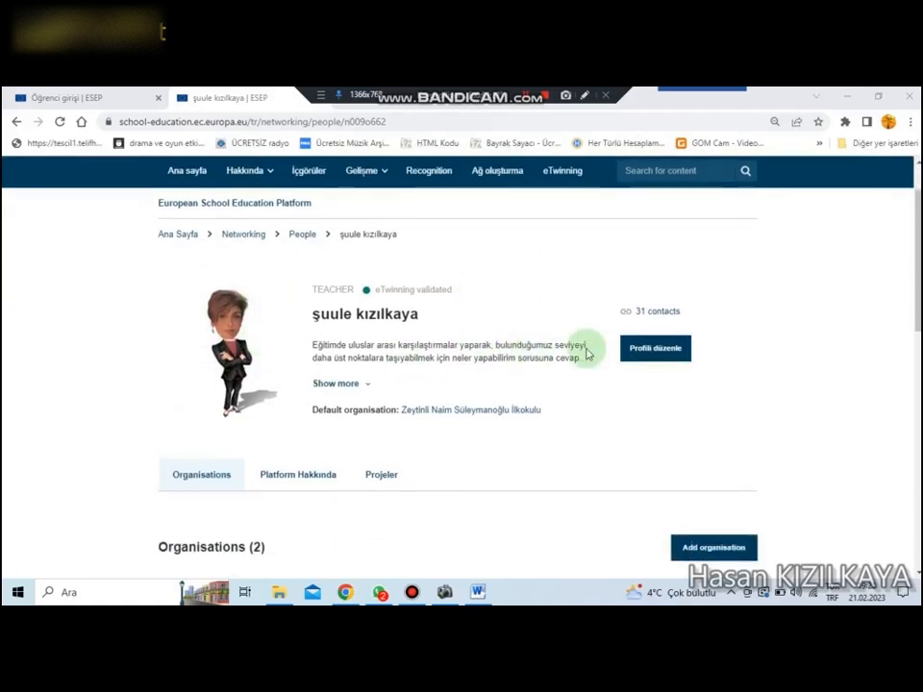
left_click(655, 351)
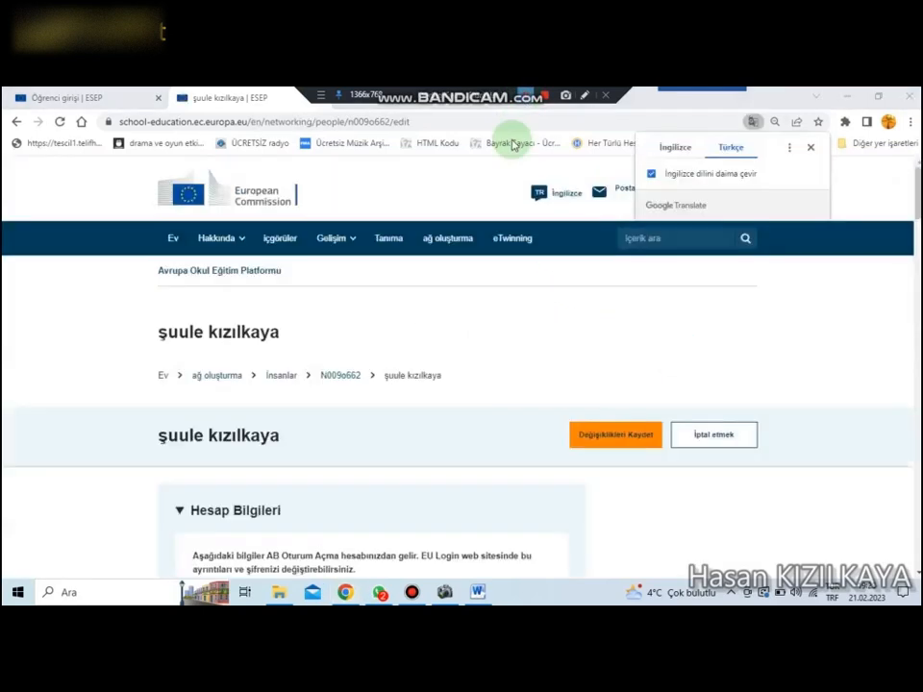
Step: Examine the account details and the personal section of the profile form, including education type, subjects, vocational subjects and working country
scroll(499, 336, "down", 4)
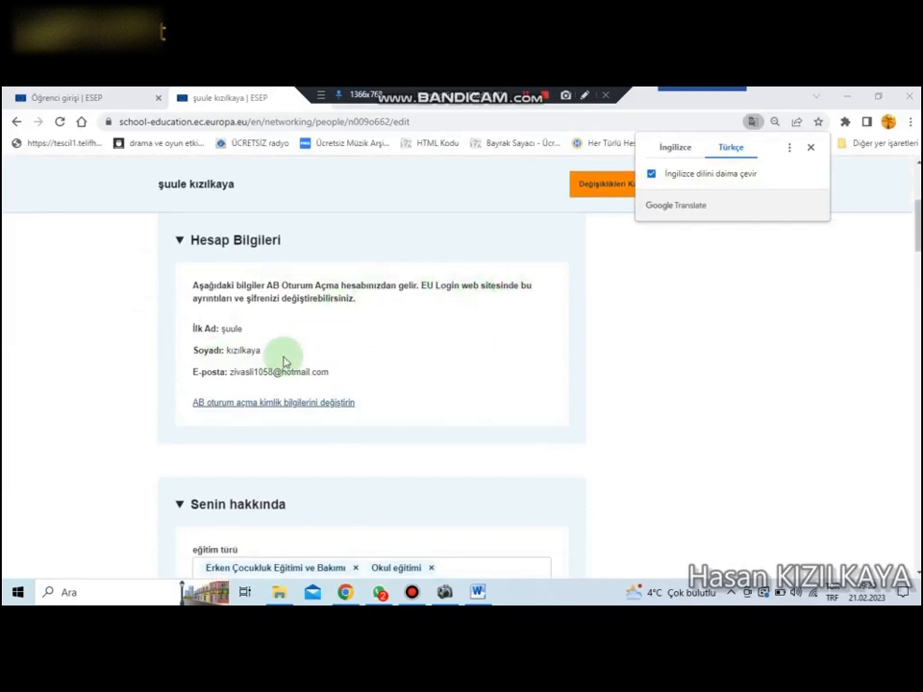
scroll(478, 375, "down", 3)
scroll(486, 372, "down", 2)
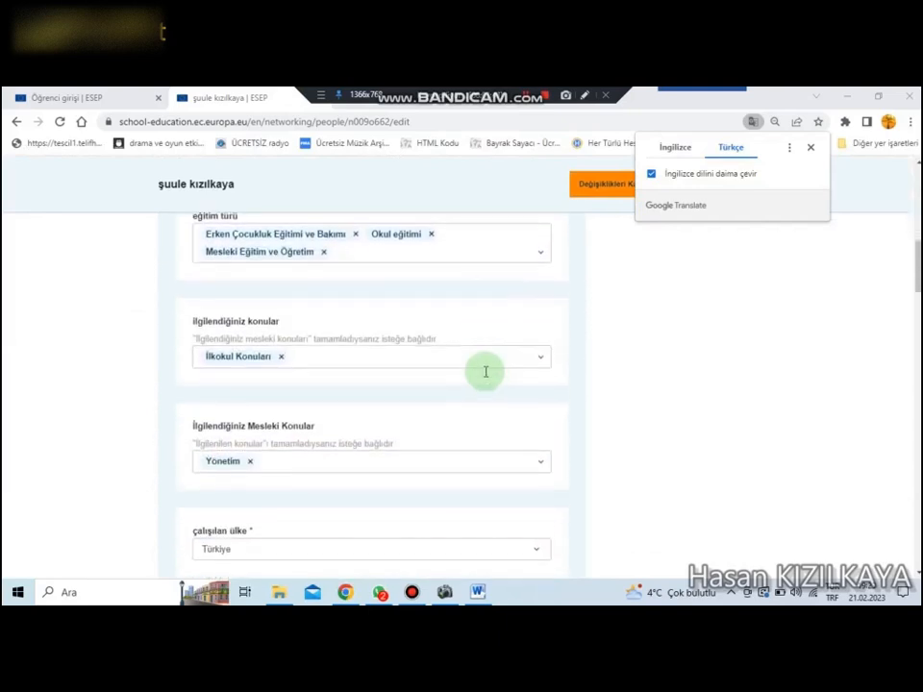
scroll(486, 371, "up", 1)
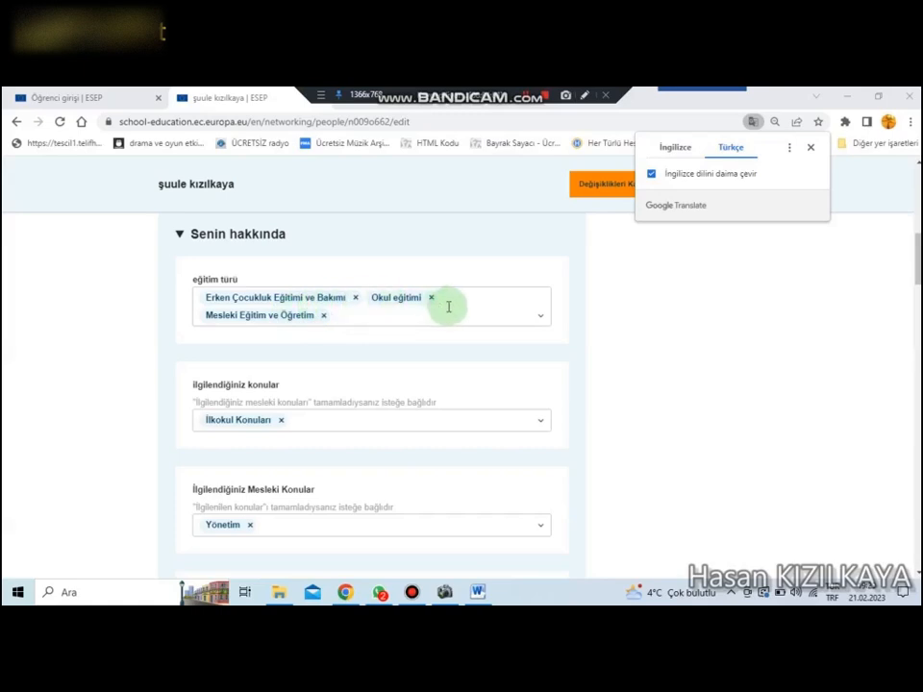
scroll(457, 369, "down", 1)
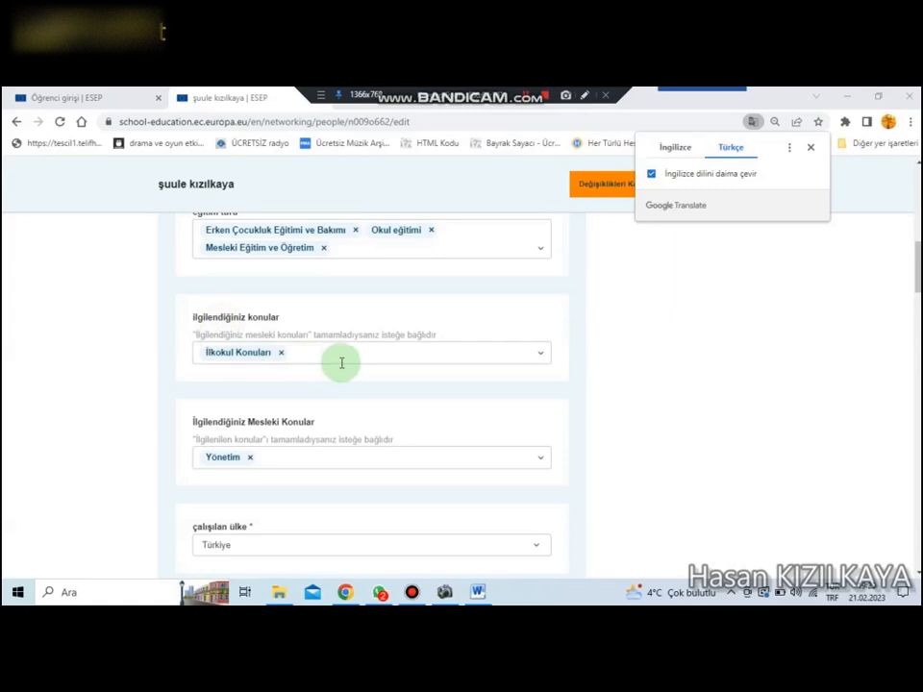
scroll(341, 362, "down", 2)
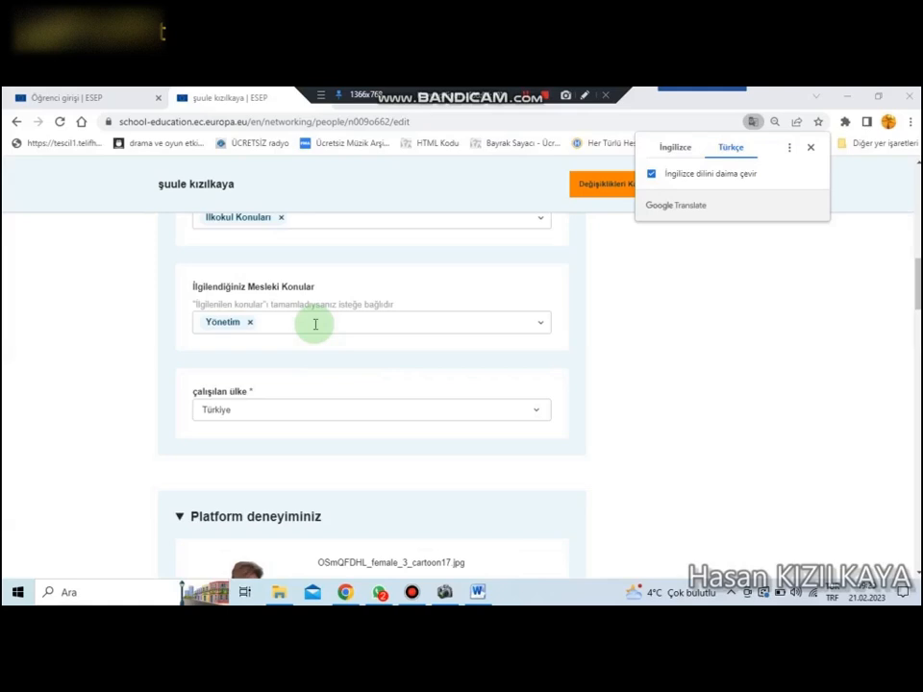
scroll(314, 325, "down", 1)
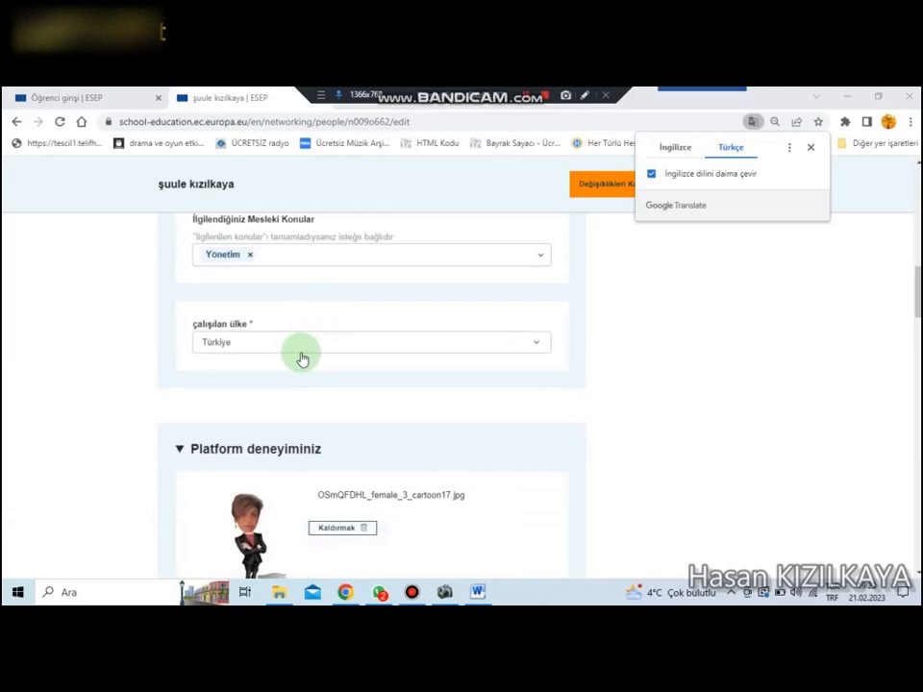
scroll(301, 359, "down", 4)
Step: Examine the profile photo, description, spoken languages and topics of interest, including the topics available for selection
scroll(323, 323, "up", 1)
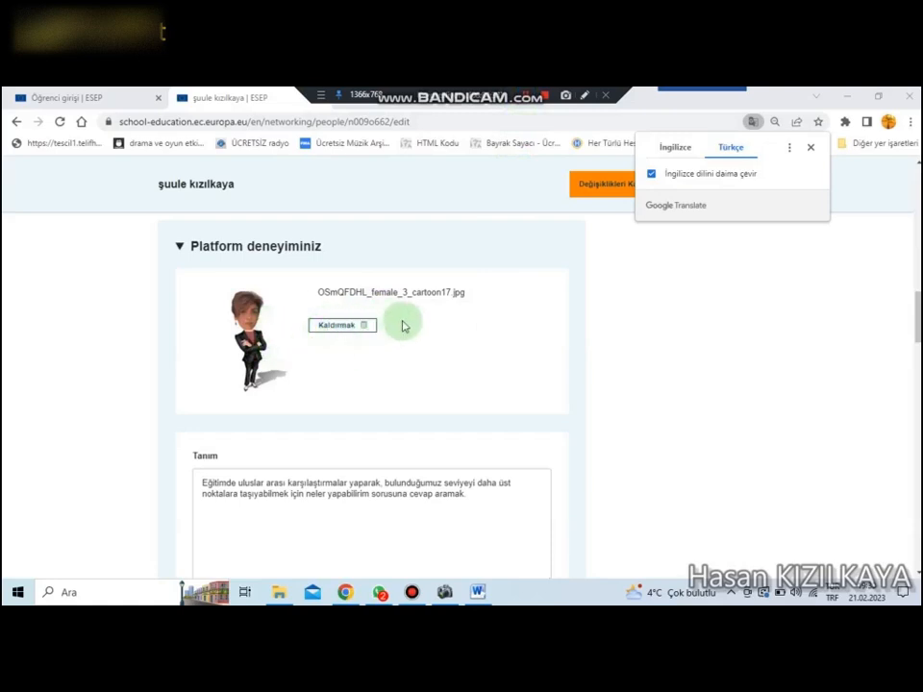
scroll(401, 325, "down", 2)
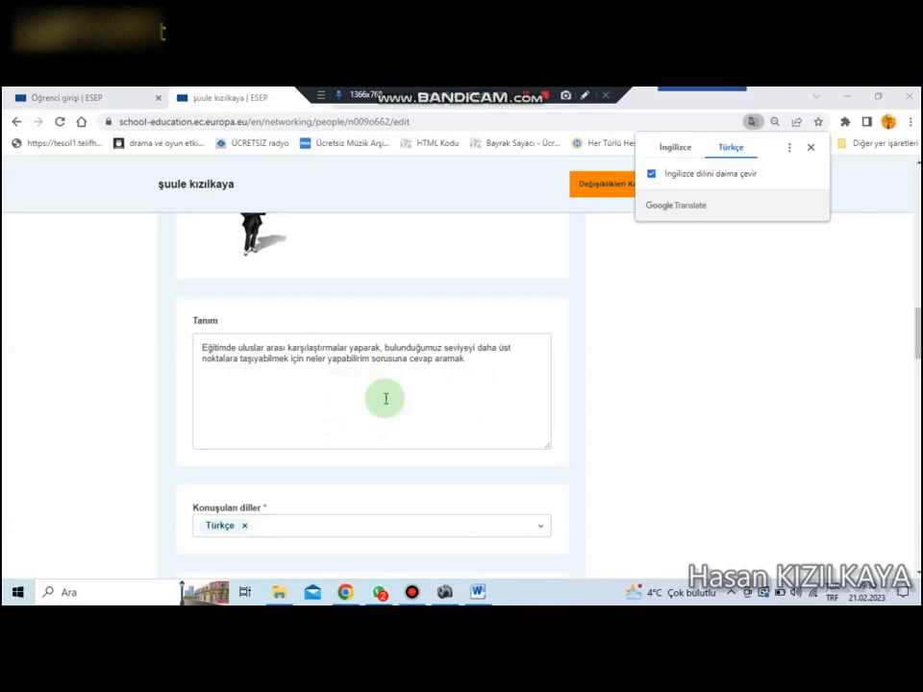
scroll(450, 395, "down", 3)
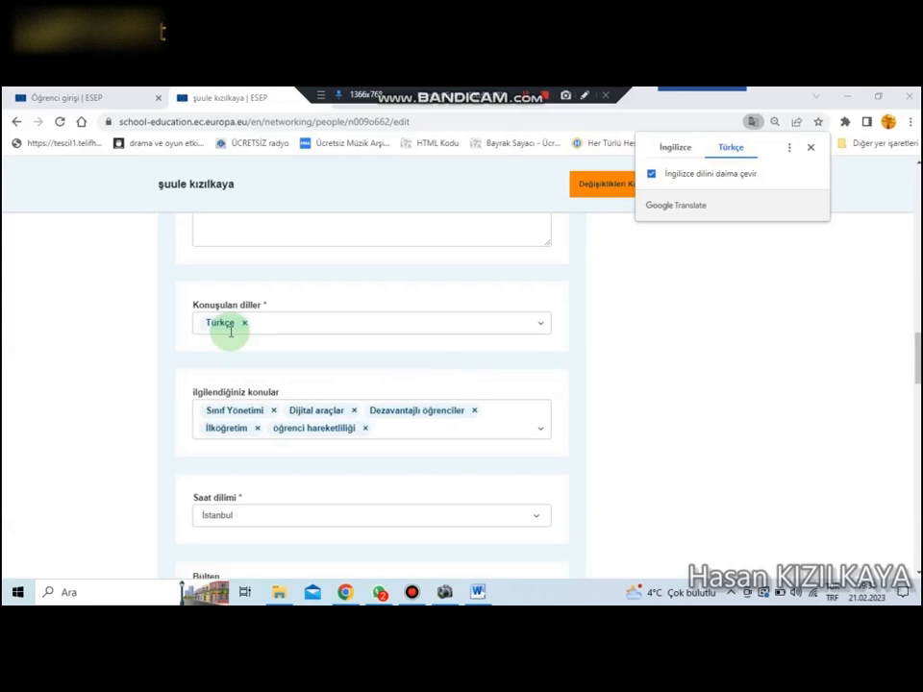
scroll(230, 331, "down", 2)
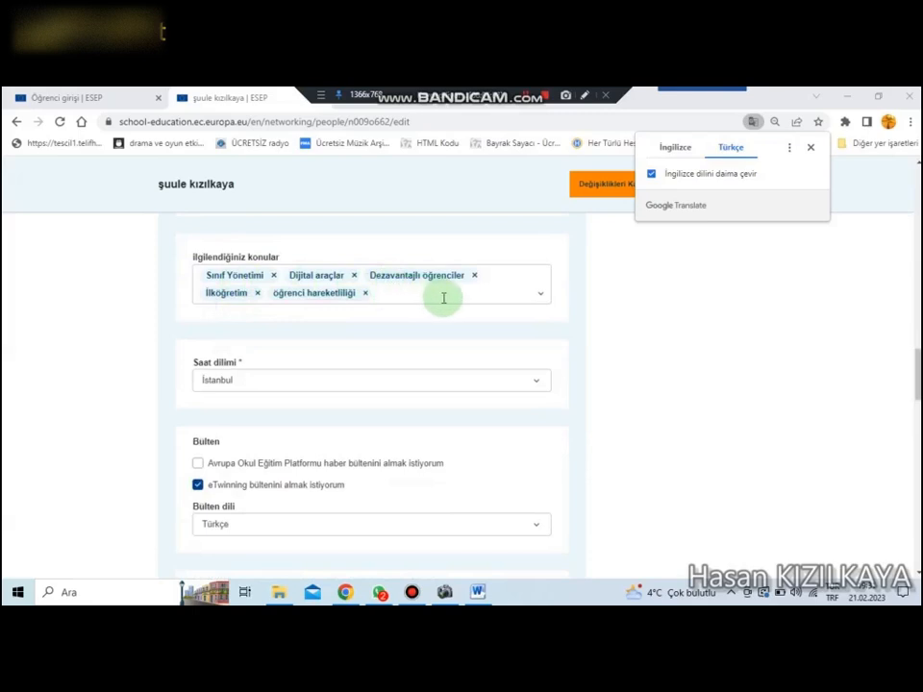
left_click(542, 295)
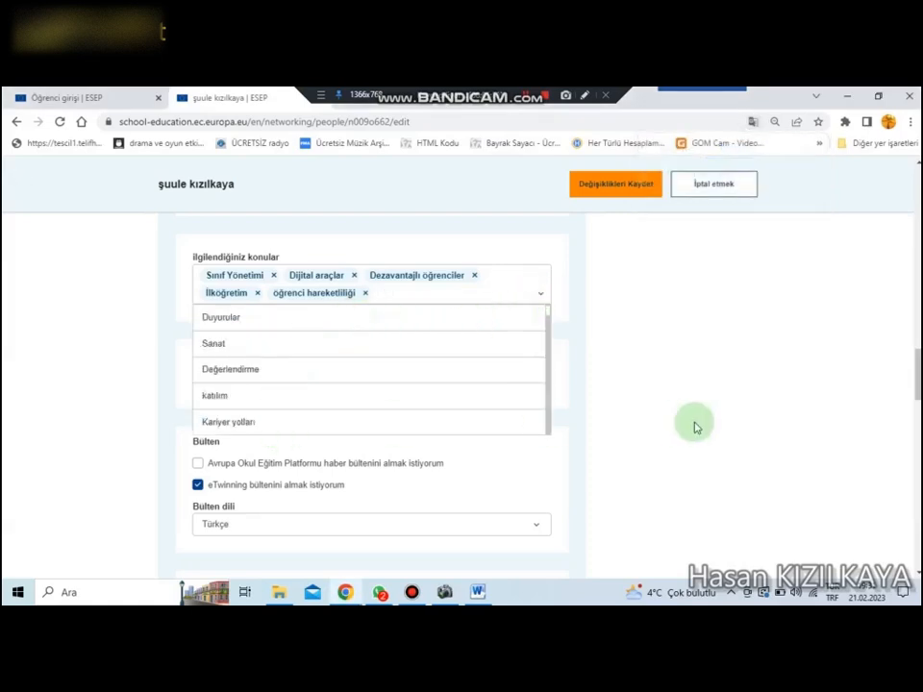
left_click(729, 412)
Step: Examine the profile form's time zone, newsletter, notification e-mail, website and social media fields
scroll(729, 414, "down", 1)
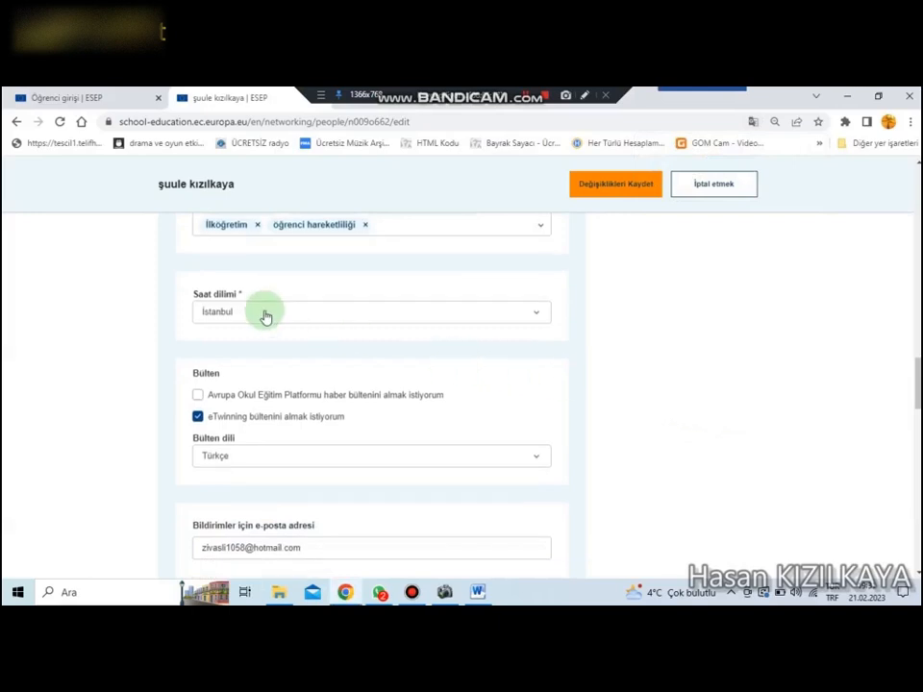
scroll(263, 316, "down", 2)
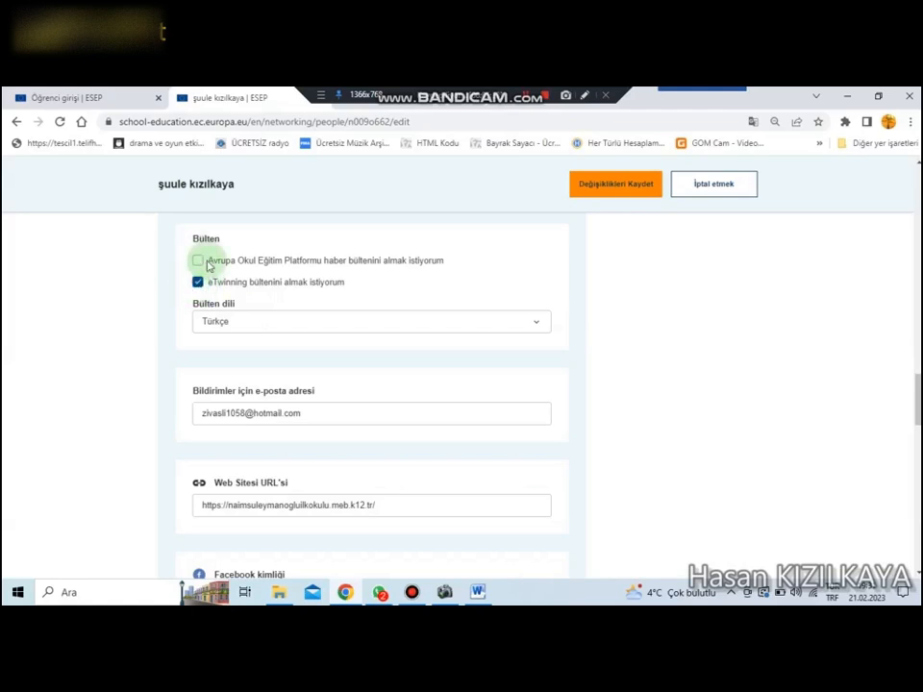
scroll(136, 411, "down", 1)
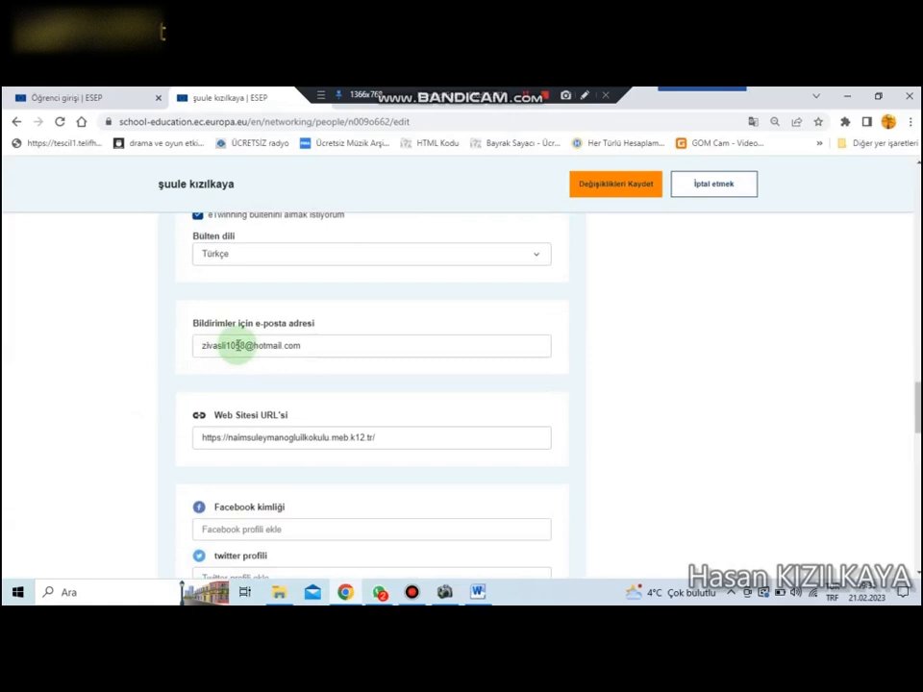
scroll(140, 441, "down", 1)
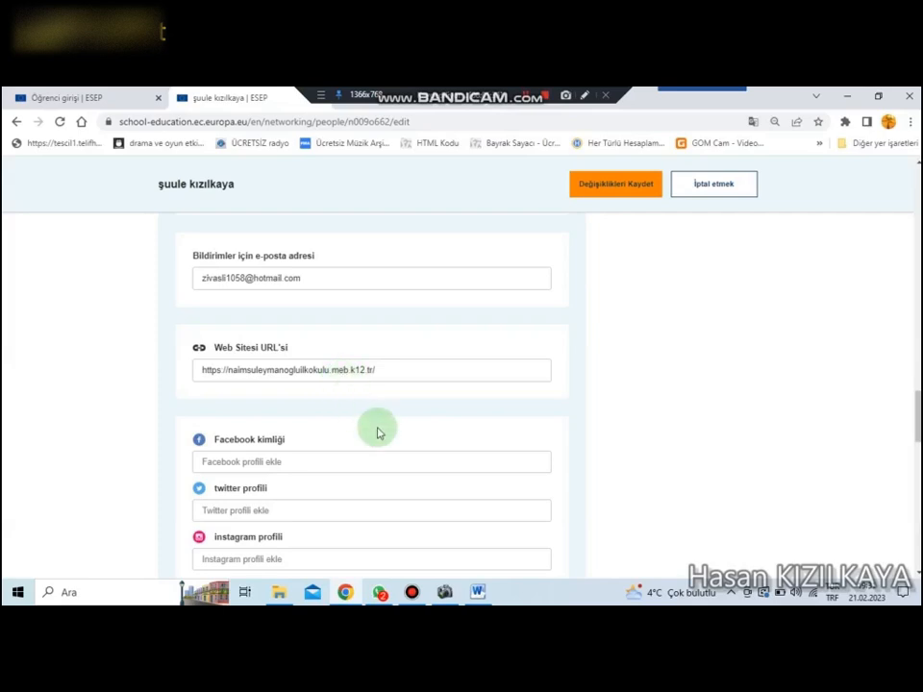
scroll(376, 429, "down", 2)
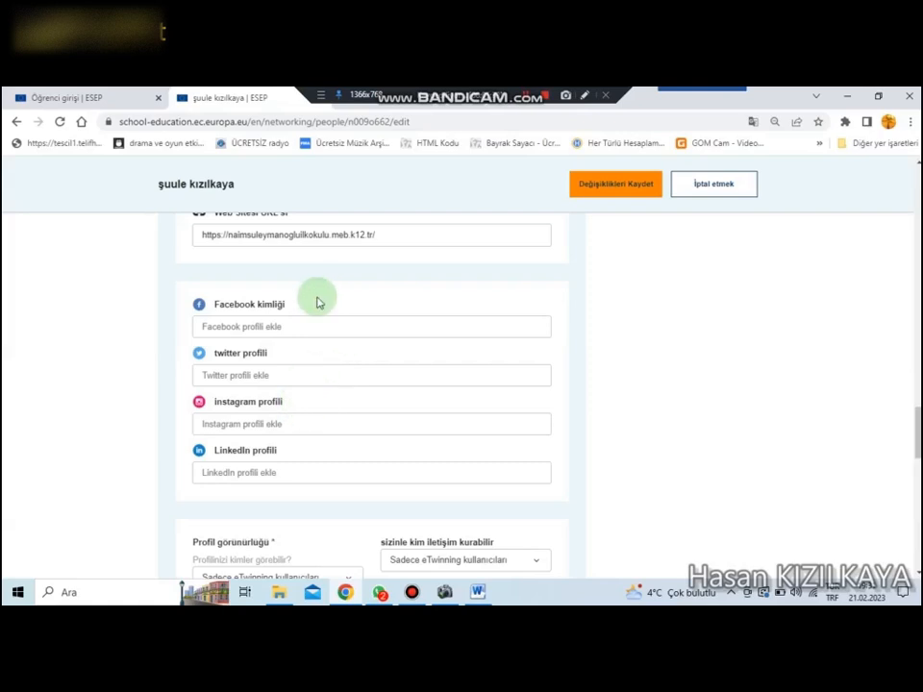
Step: Examine the profile visibility, contact, comment and eTwinning availability settings, and leave profile editing without saving
scroll(306, 443, "down", 2)
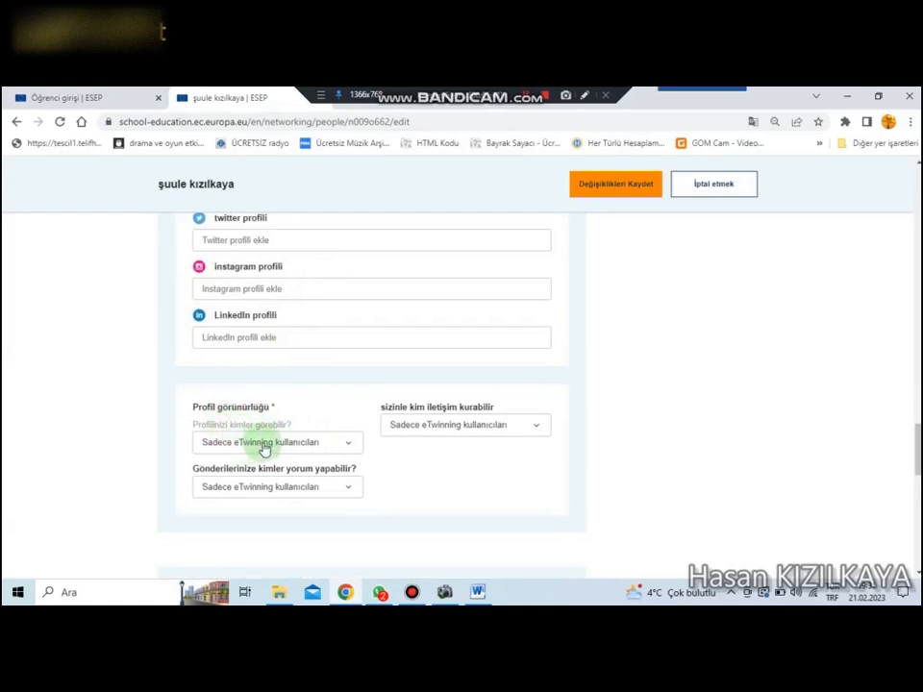
left_click(337, 441)
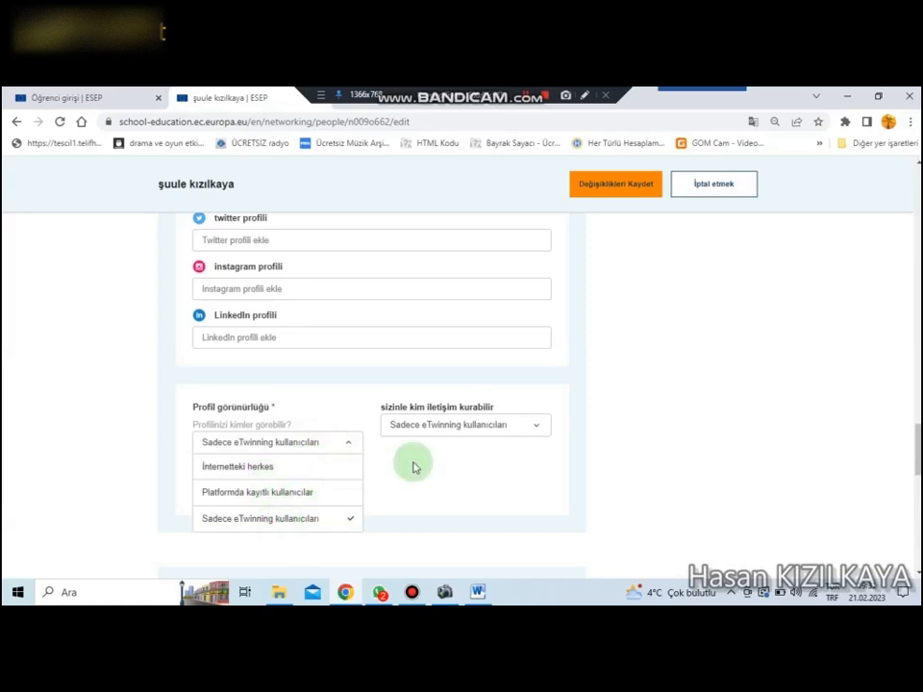
left_click(613, 423)
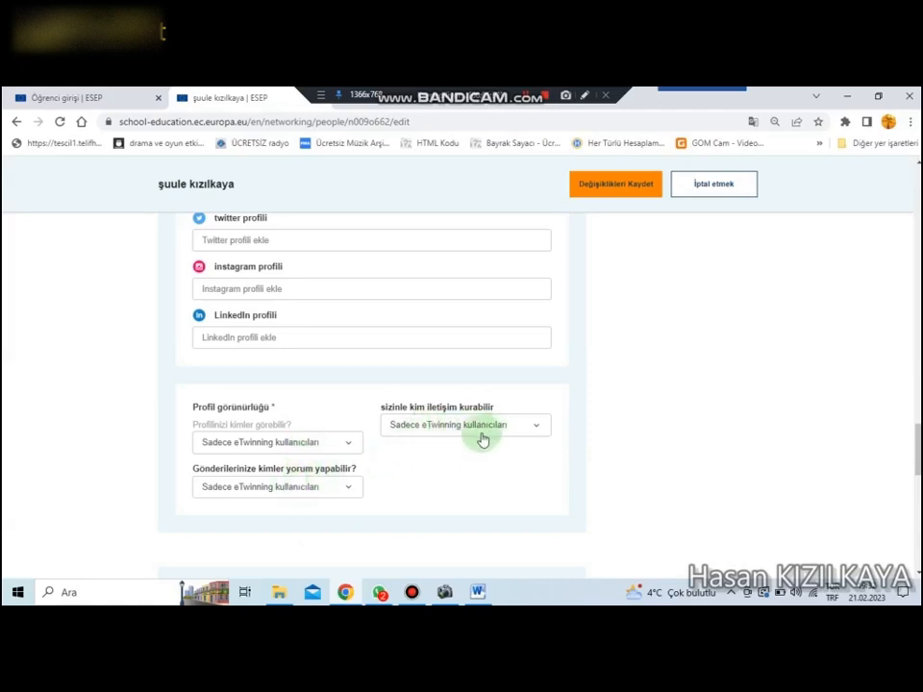
scroll(375, 500, "down", 2)
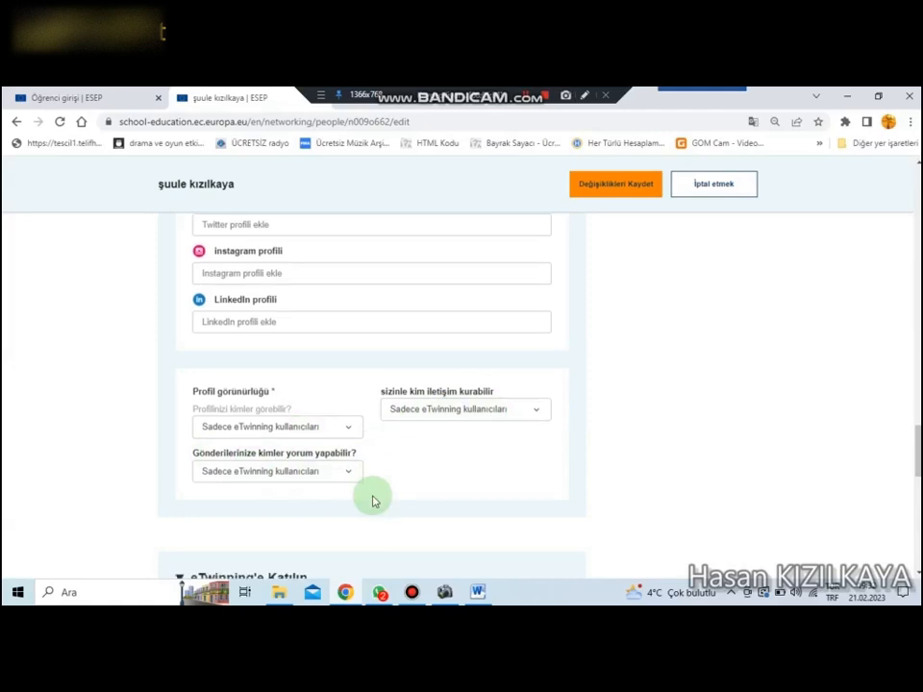
scroll(493, 403, "down", 1)
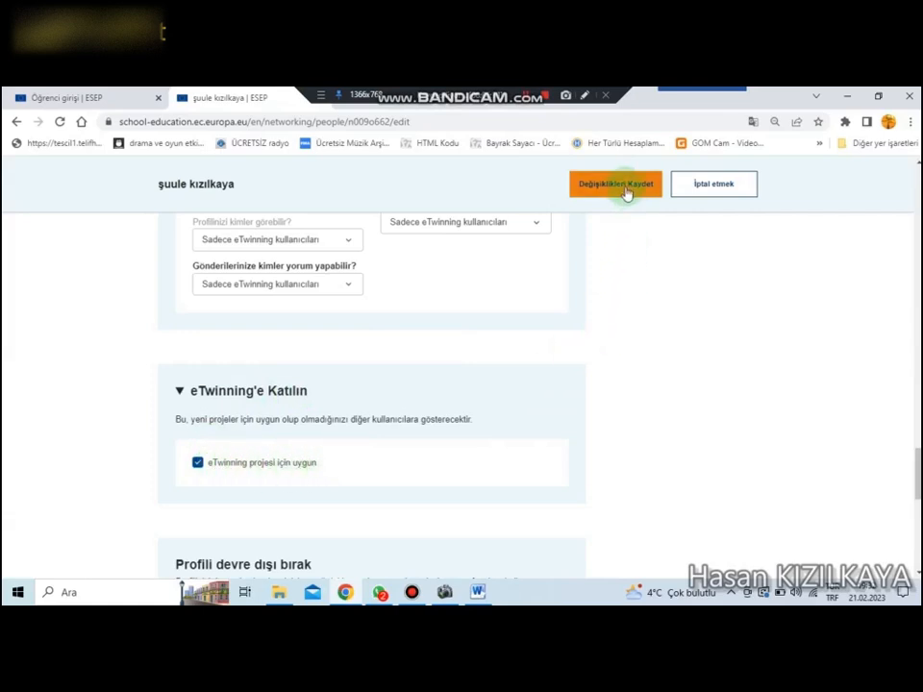
left_click(730, 186)
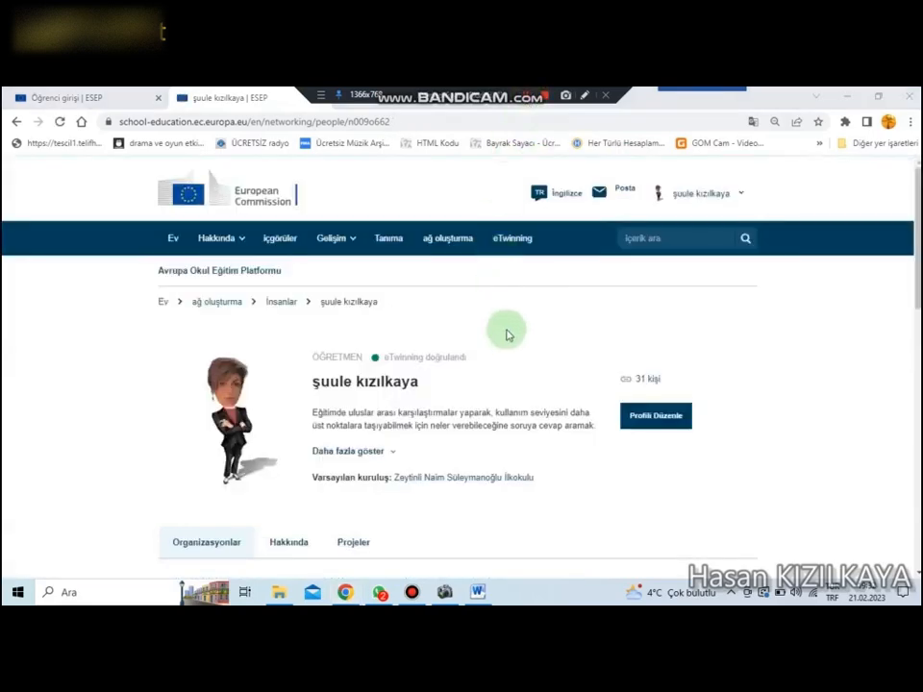
Step: Look over the organisations on the teacher's profile and open the form for adding an organisation
scroll(510, 346, "down", 3)
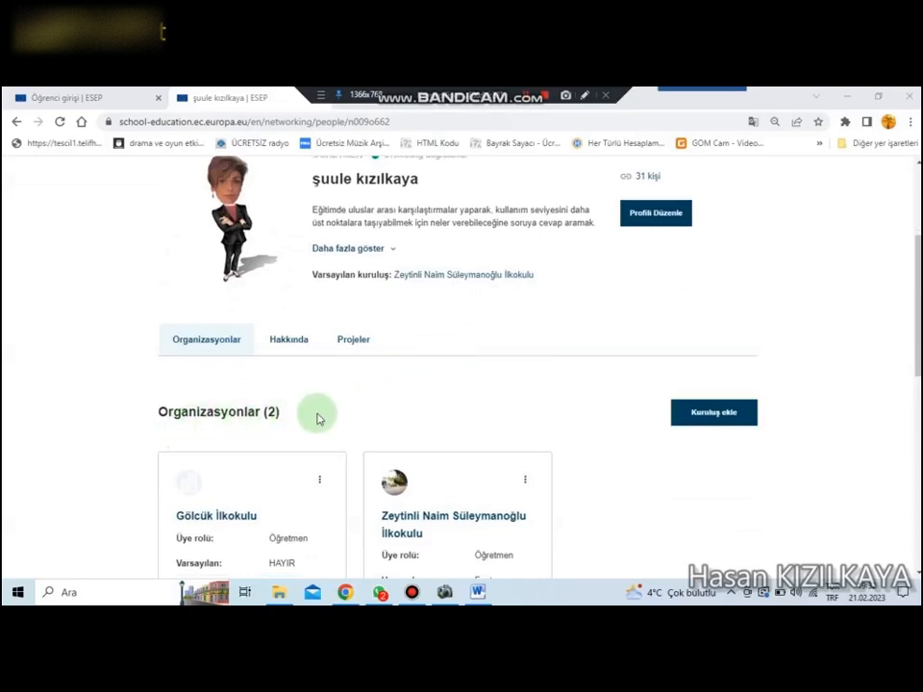
scroll(317, 418, "down", 1)
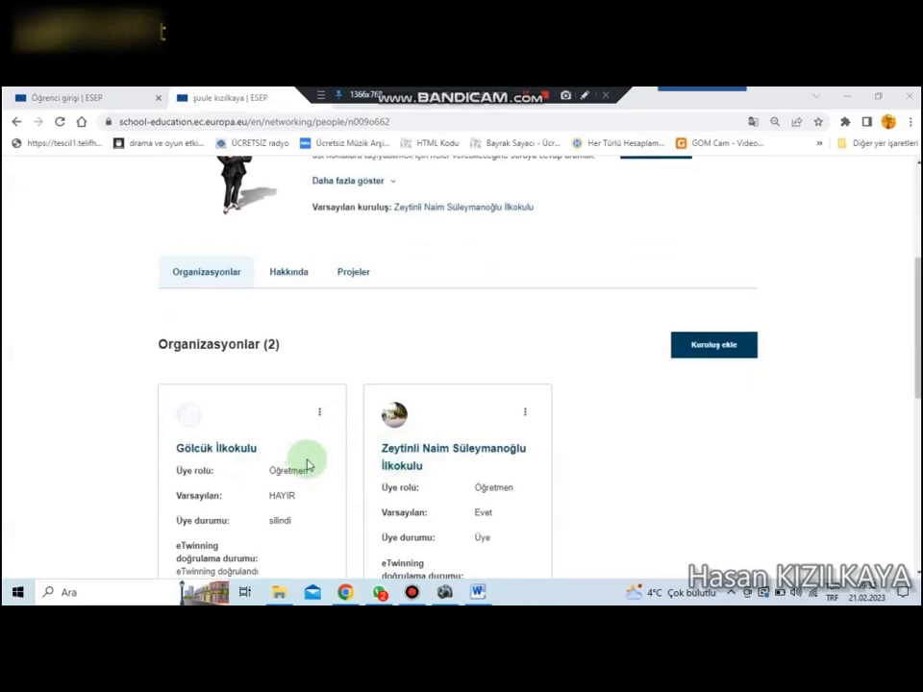
left_click(715, 348)
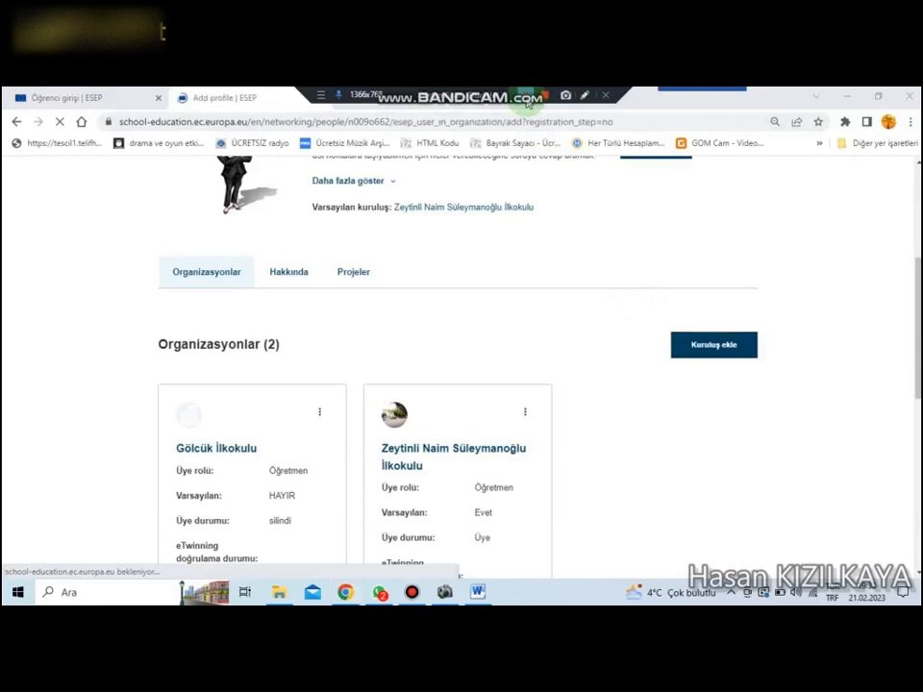
Step: Select "İlkokul Konuları" as the subject taught in the new organisation role
scroll(545, 452, "down", 3)
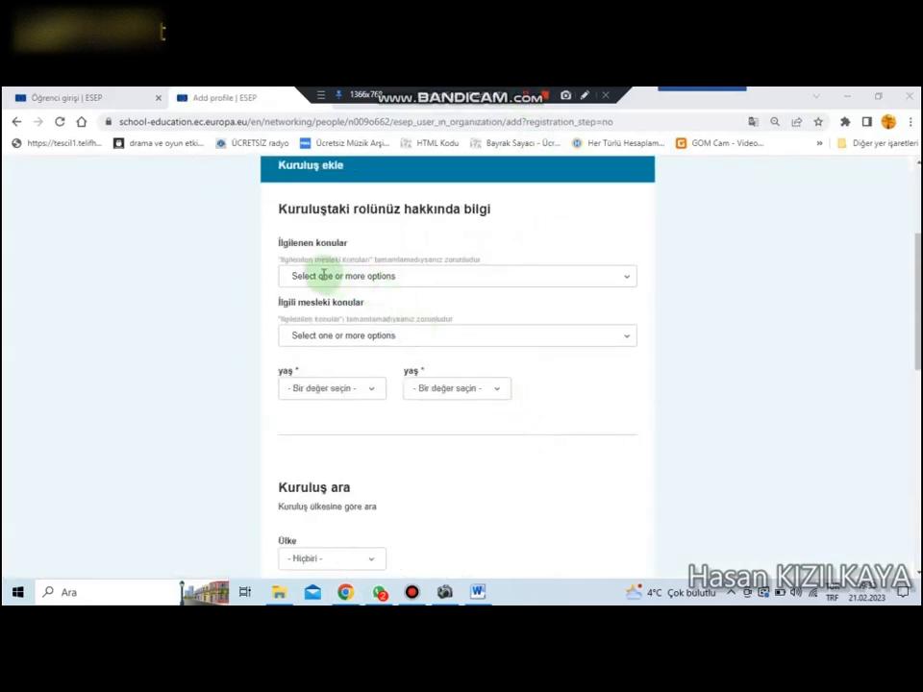
left_click(628, 279)
scroll(405, 353, "down", 10)
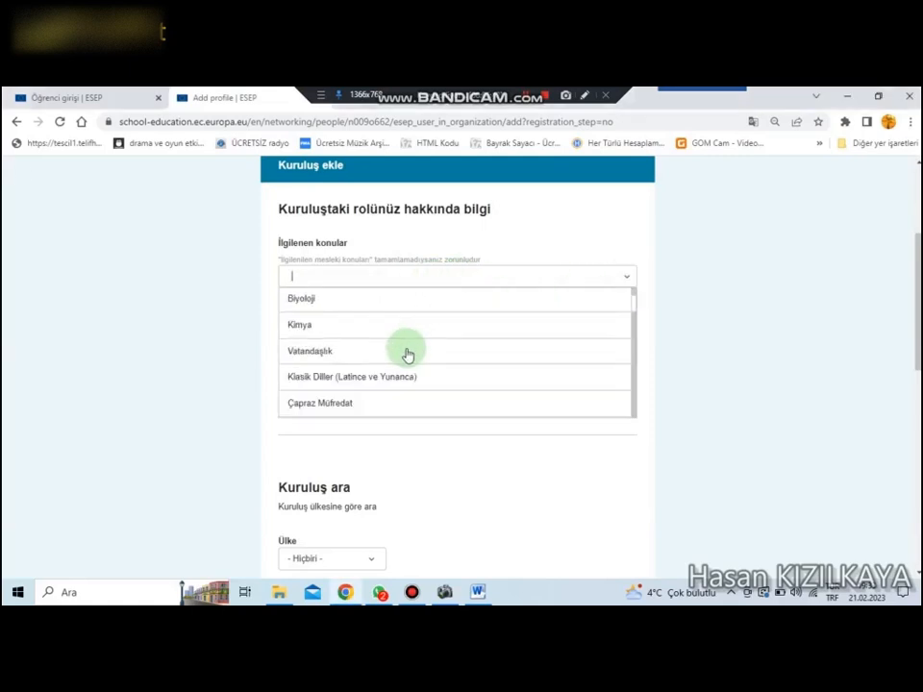
scroll(406, 354, "down", 10)
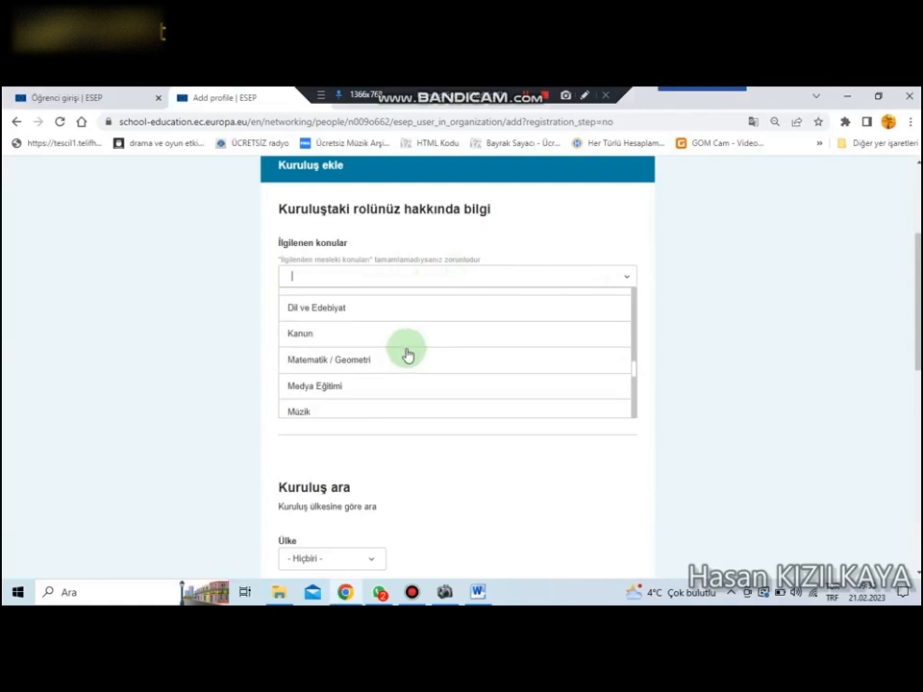
scroll(406, 355, "down", 2)
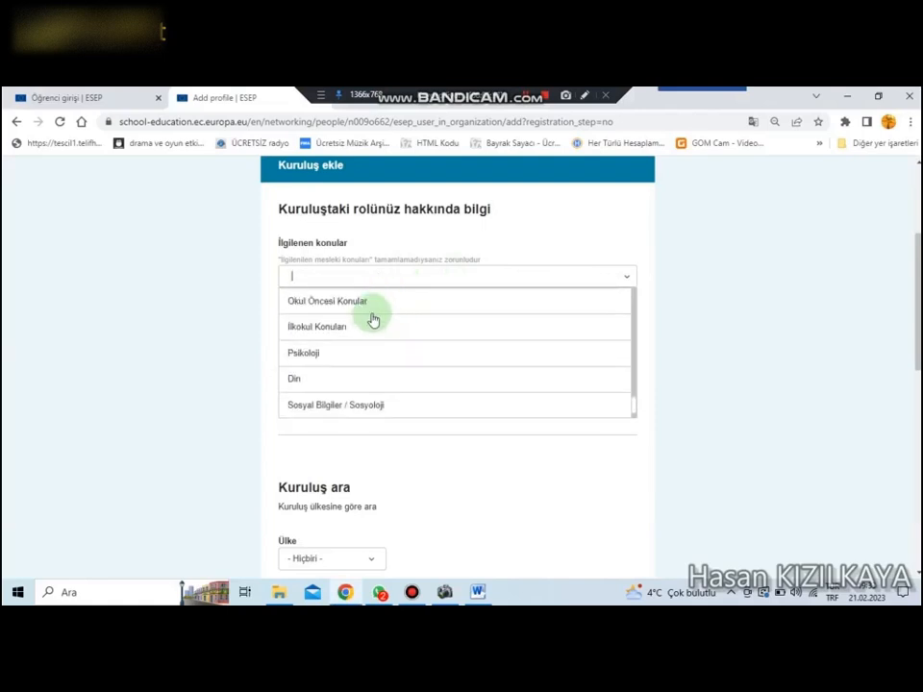
left_click(322, 330)
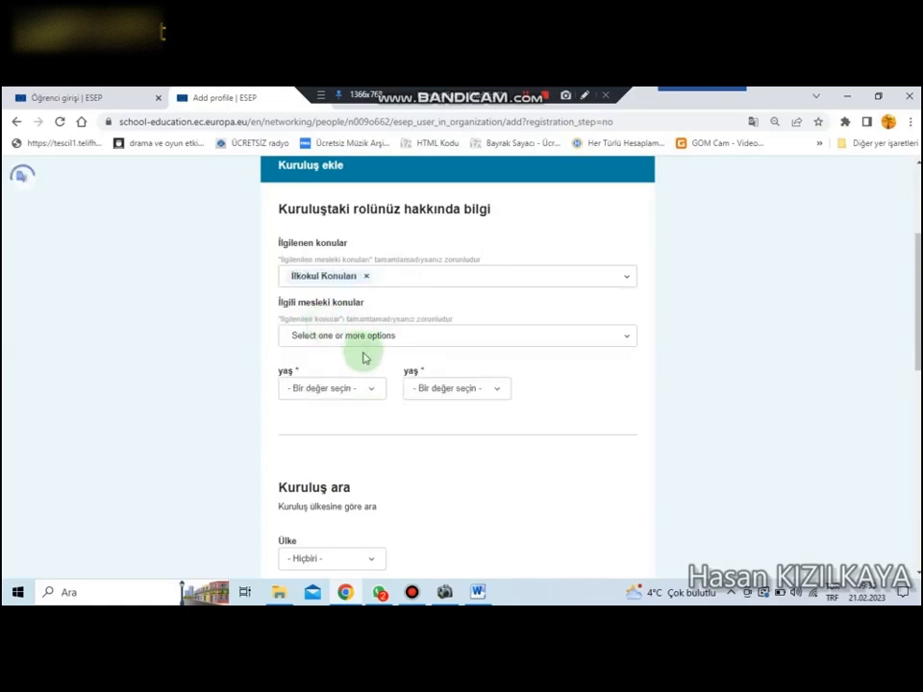
Step: Browse the vocational subjects for the organisation role and select "Yönetim"
left_click(384, 333)
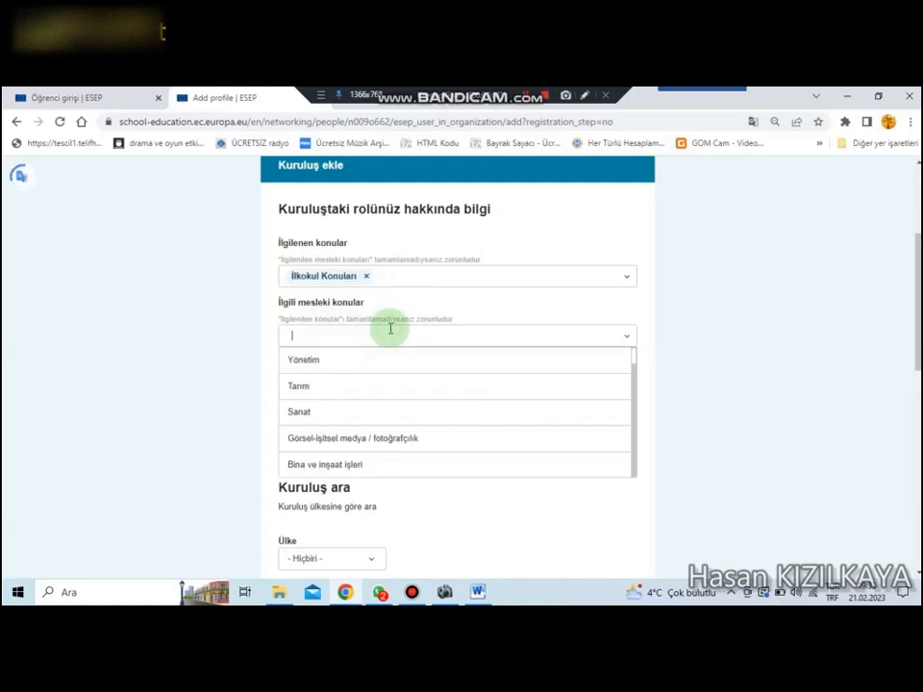
scroll(369, 425, "down", 5)
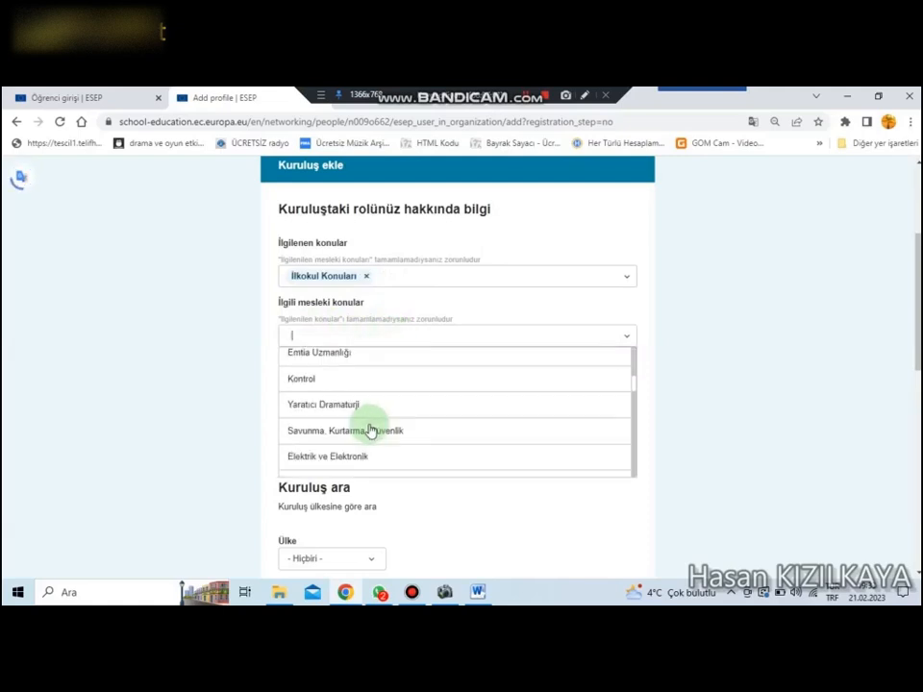
scroll(371, 430, "up", 5)
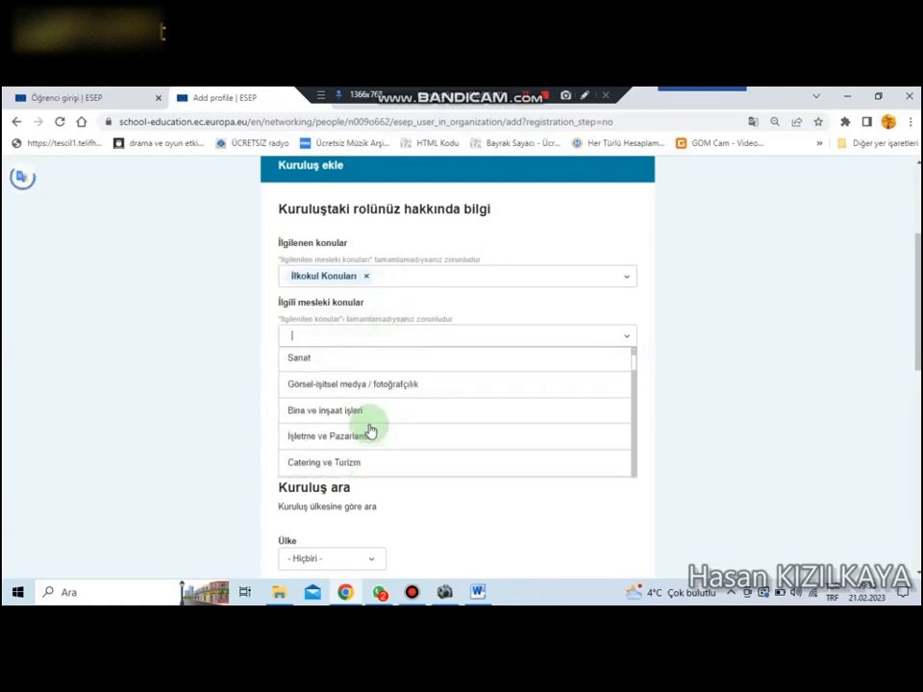
scroll(371, 428, "up", 2)
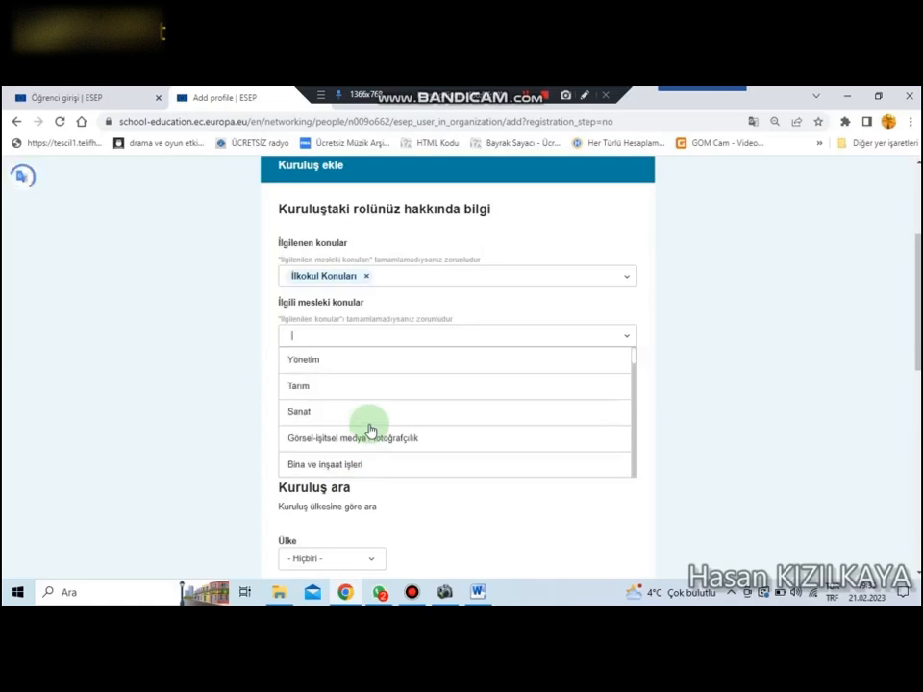
left_click(350, 358)
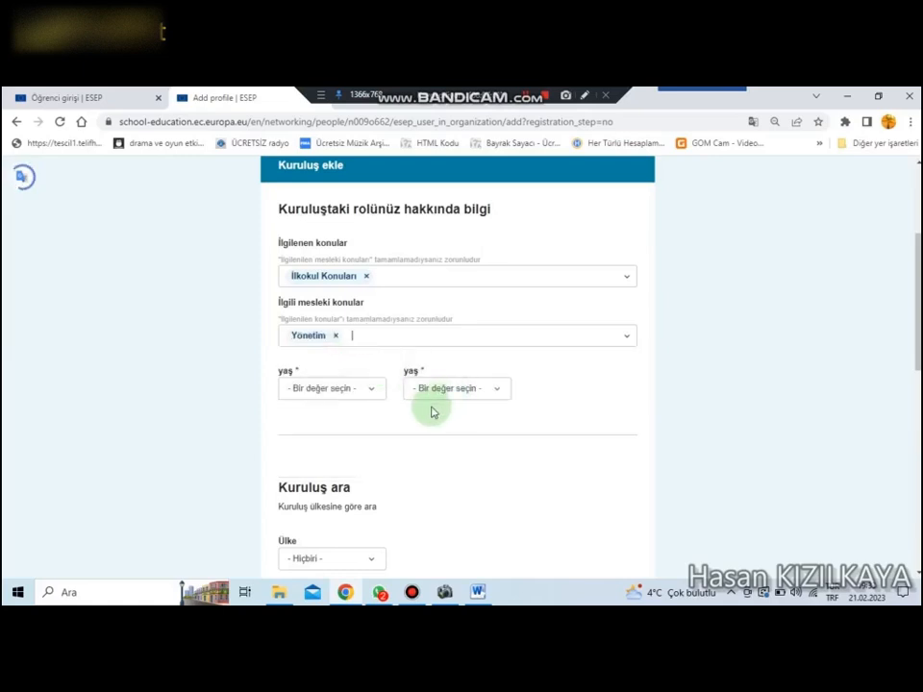
Step: Set the pupils' age range for the organisation role from 5 to 11
left_click(338, 391)
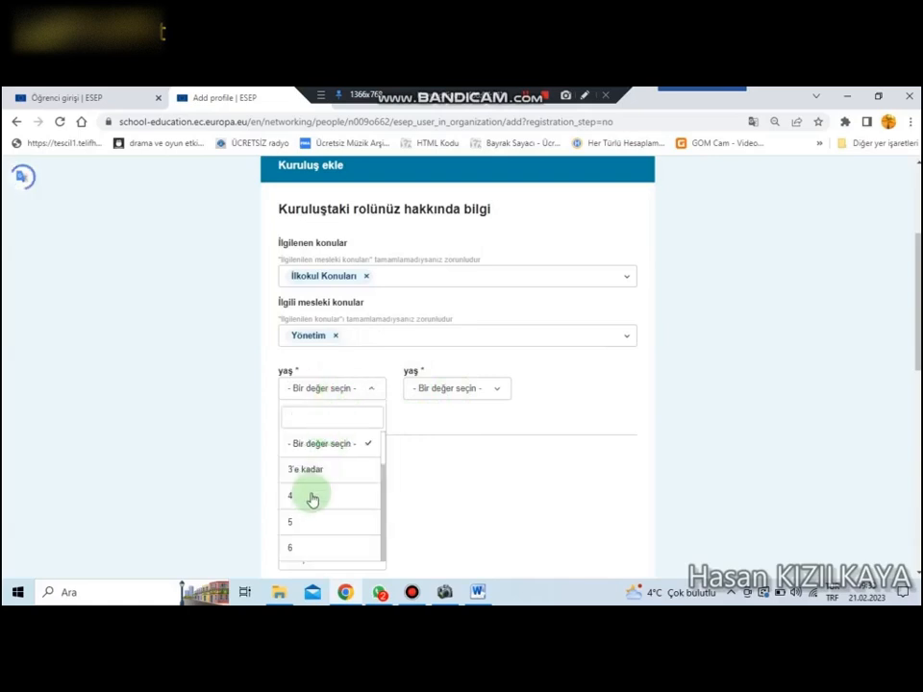
left_click(308, 522)
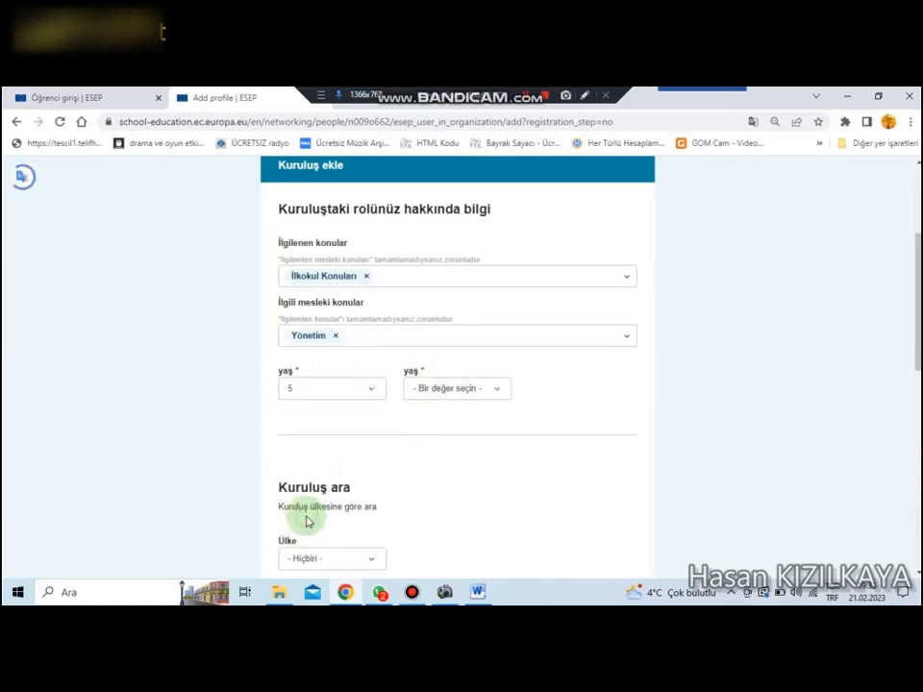
left_click(454, 387)
scroll(436, 505, "down", 3)
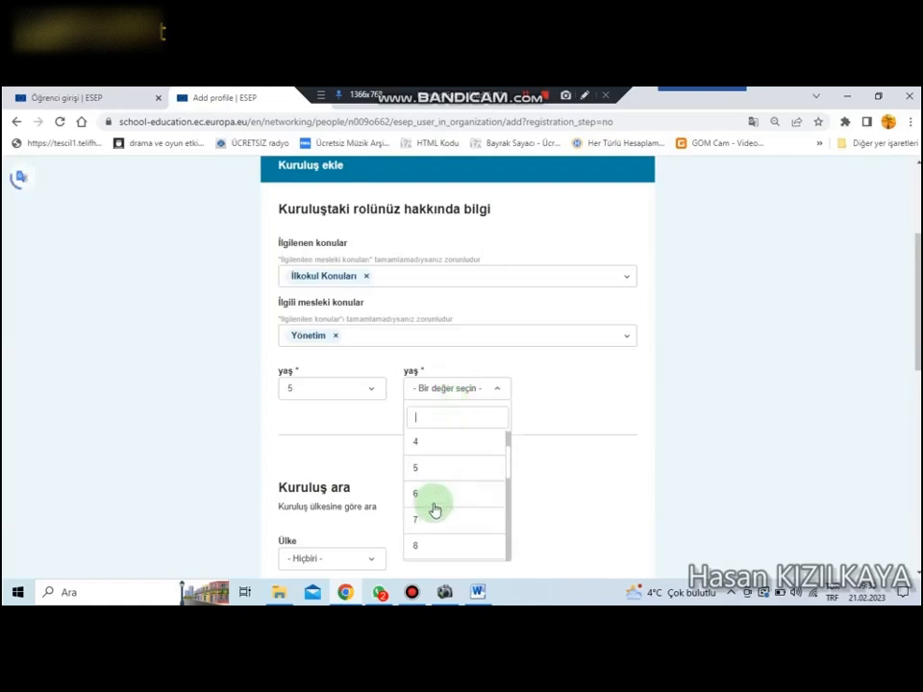
scroll(435, 511, "down", 2)
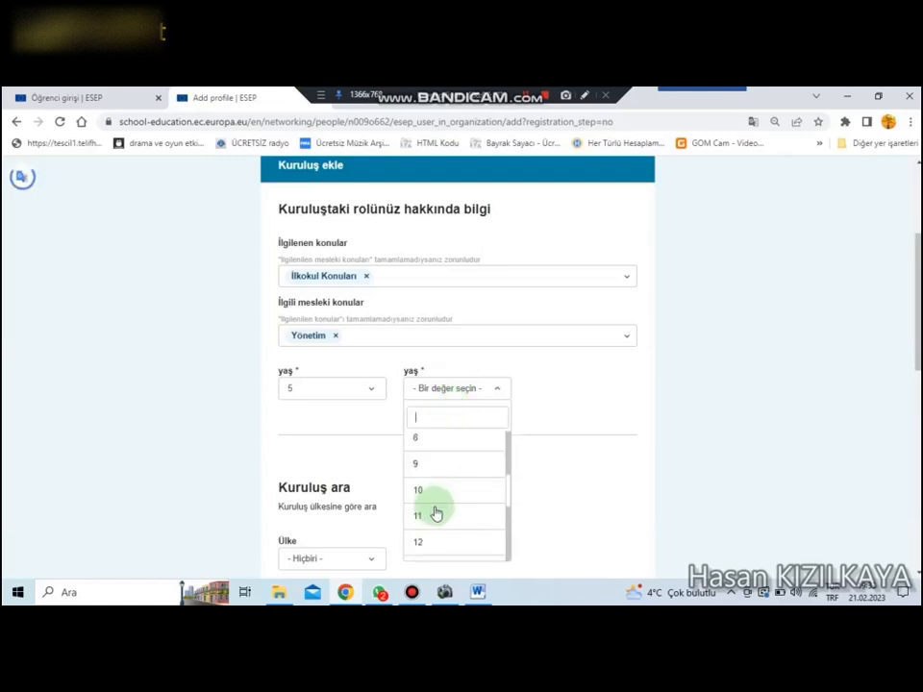
left_click(435, 518)
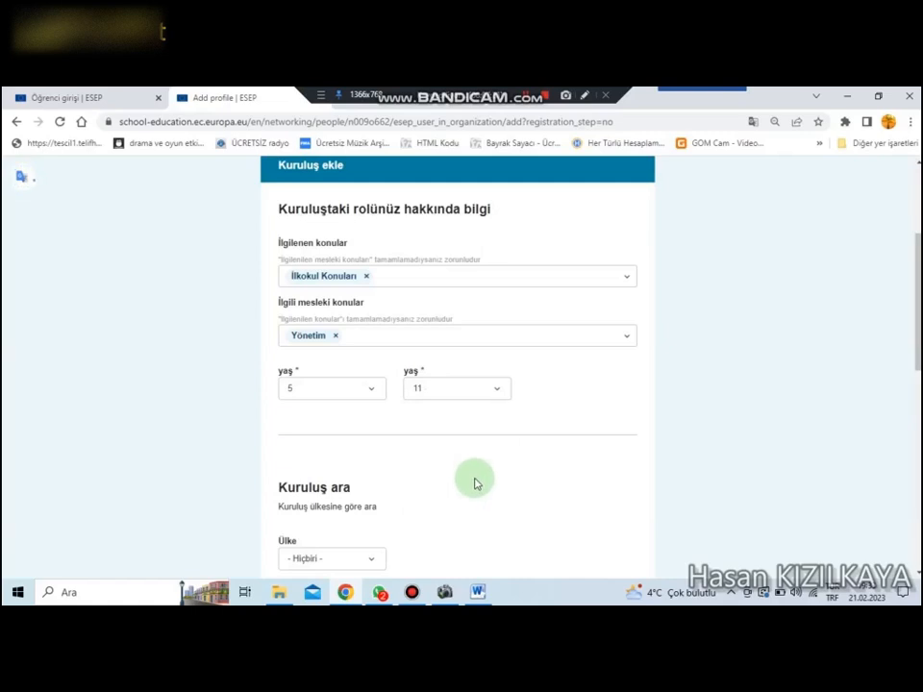
Step: Try to set the organisation search country to Türkiye and run the organisation search
scroll(474, 483, "down", 2)
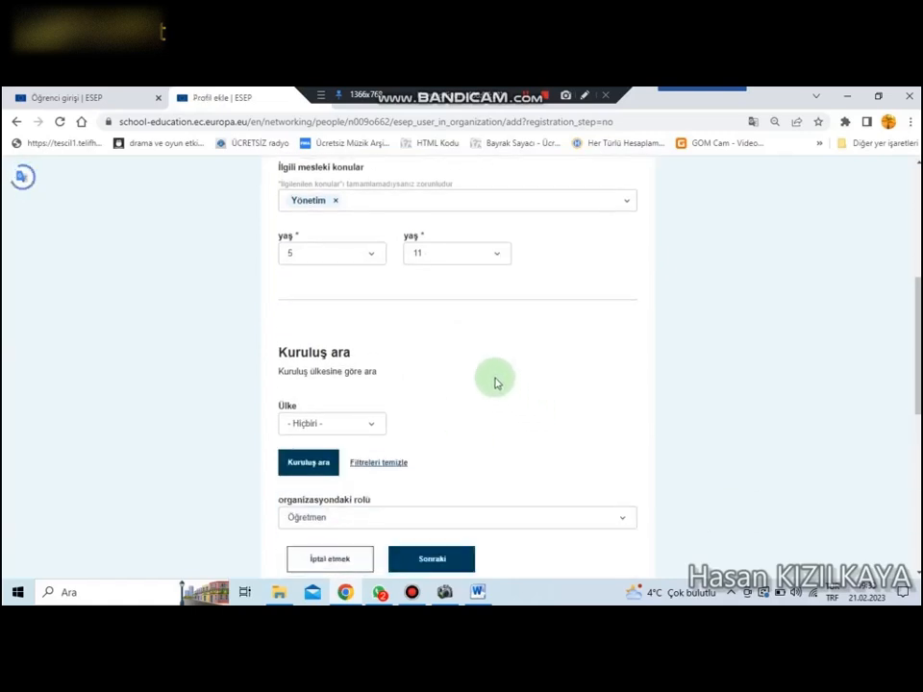
left_click(366, 426)
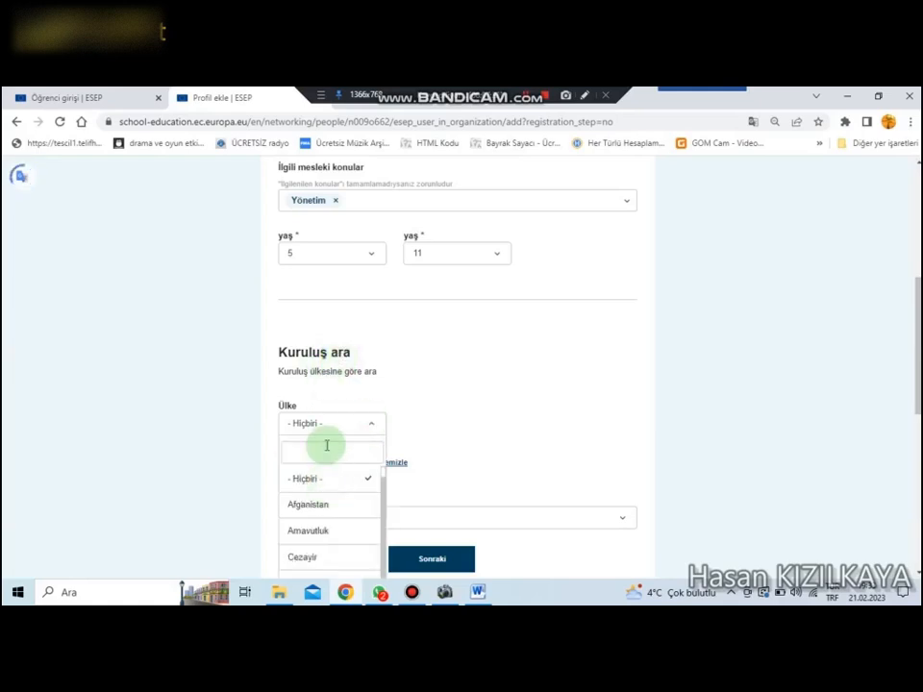
type("t")
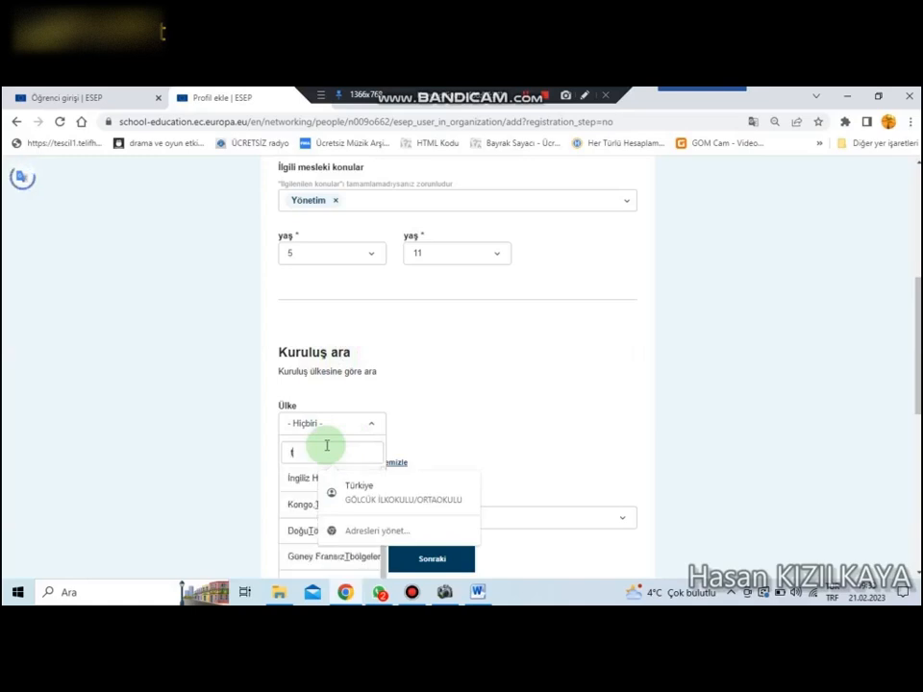
type("üur")
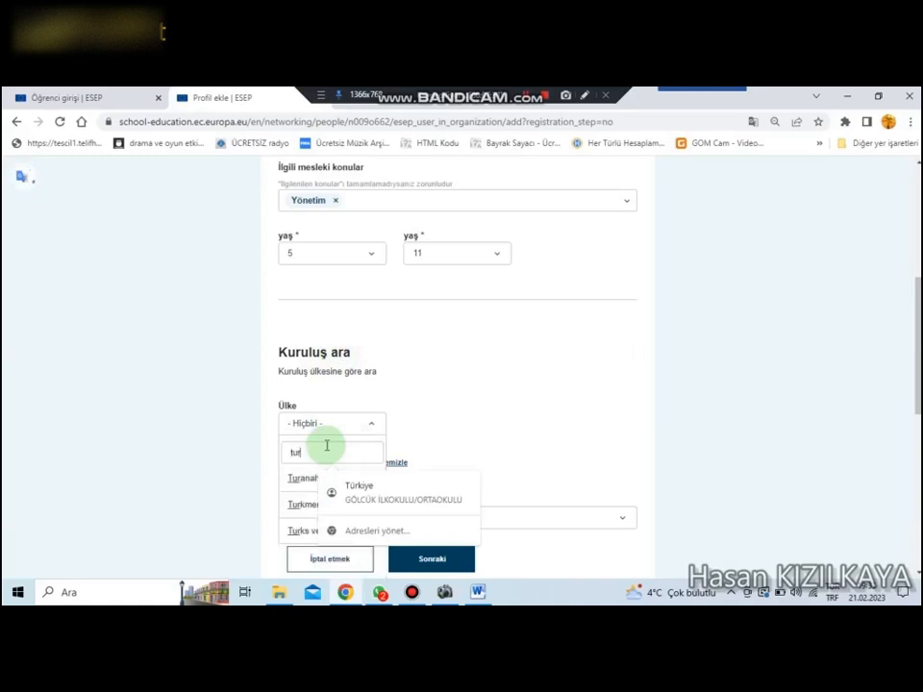
scroll(320, 452, "down", 2)
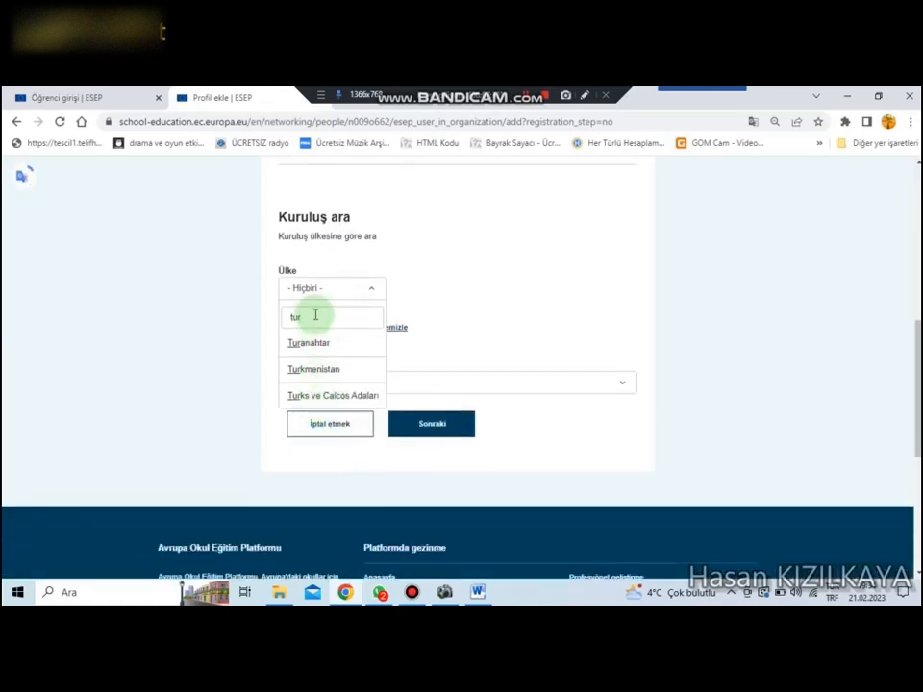
key("BackSpace")
key("BackSpace")
type("ür")
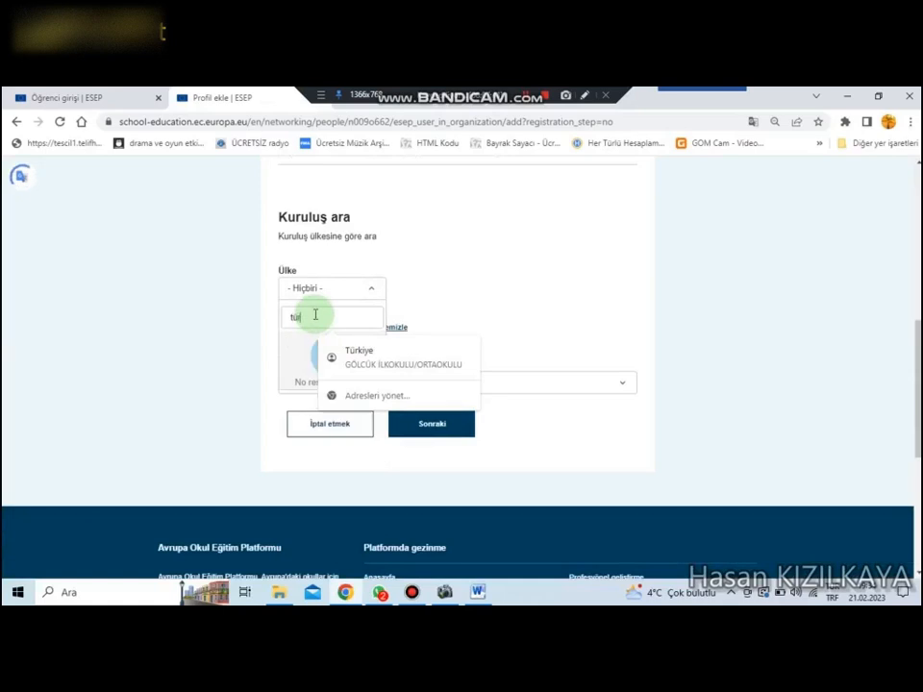
type("kiy")
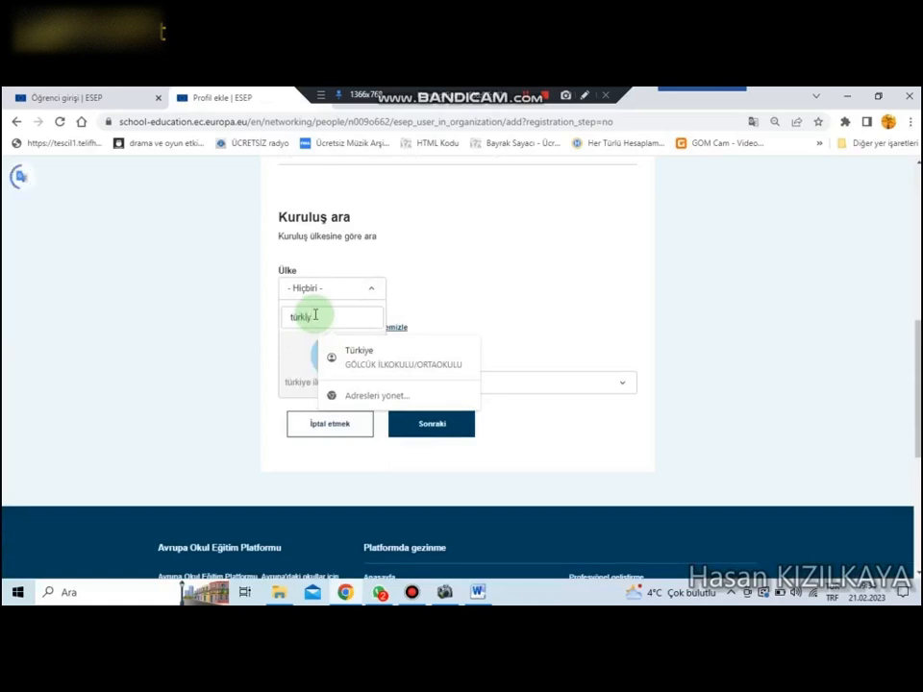
key("BackSpace")
key("BackSpace")
key("BackSpace")
key("BackSpace")
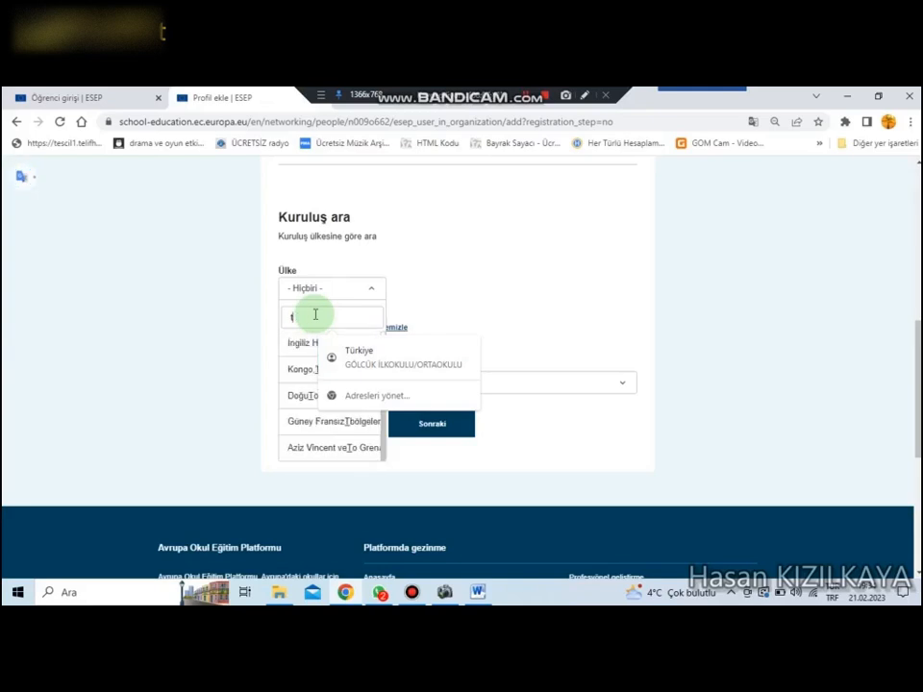
type("ü")
key("BackSpace")
type("u")
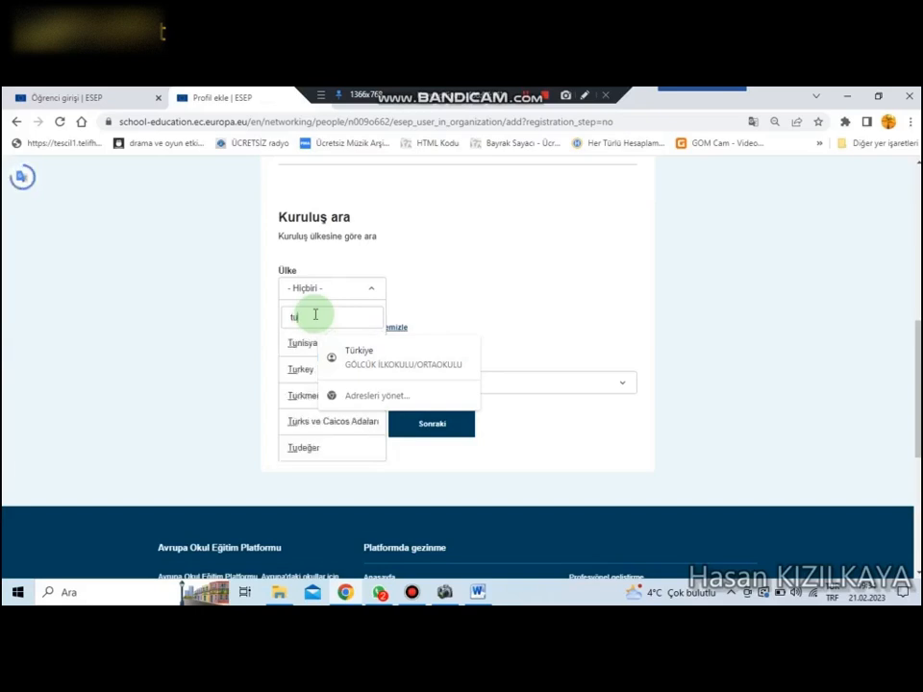
left_click(301, 368)
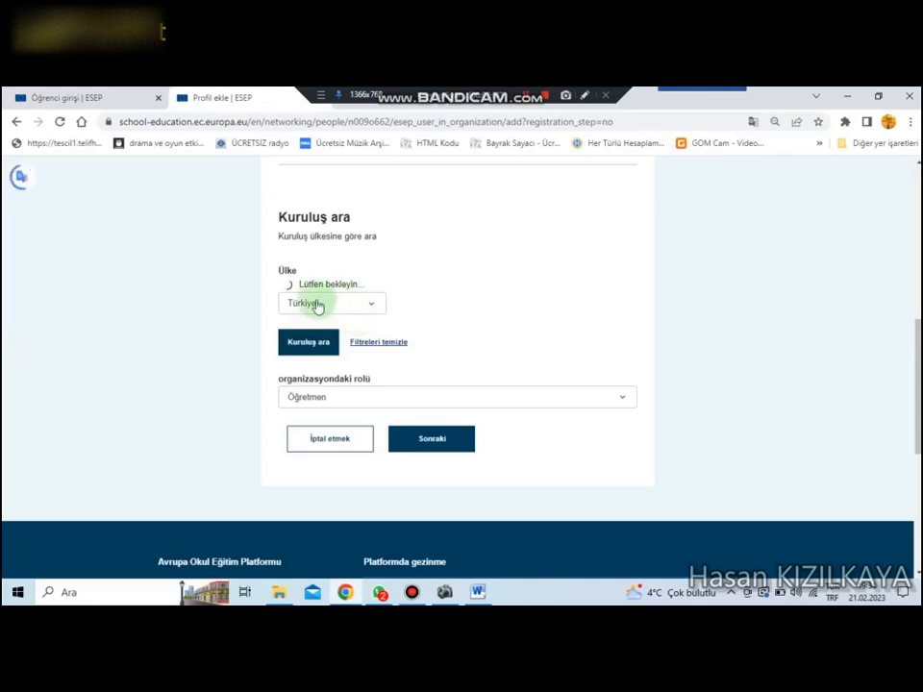
left_click(310, 341)
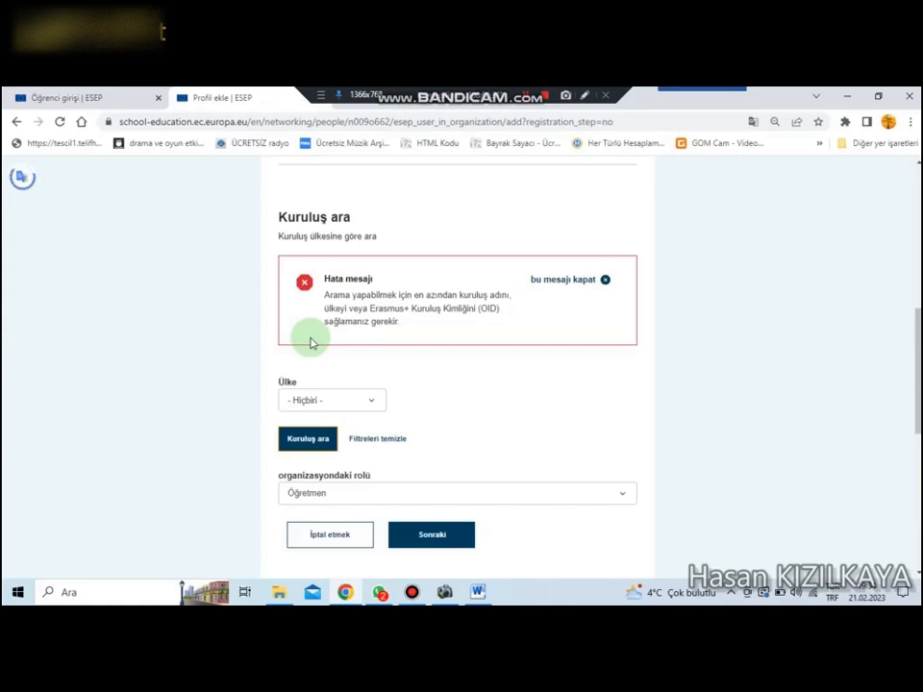
Step: Choose "Türkiye" from the full country list and run the organisation search again
left_click(337, 400)
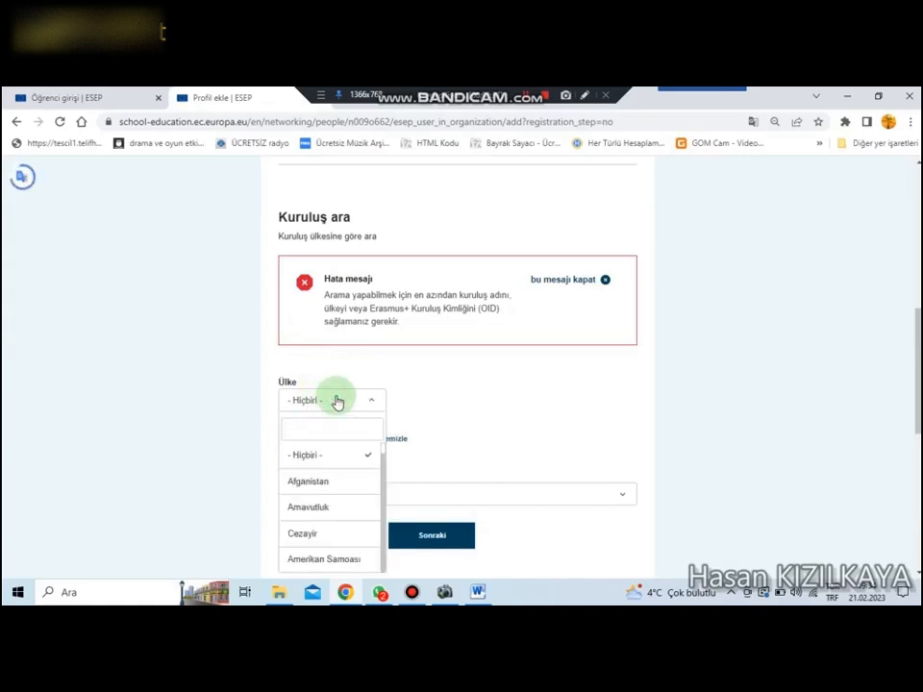
scroll(329, 499, "down", 8)
scroll(336, 500, "down", 15)
scroll(338, 507, "down", 15)
scroll(338, 506, "down", 15)
scroll(338, 509, "down", 15)
scroll(339, 512, "down", 10)
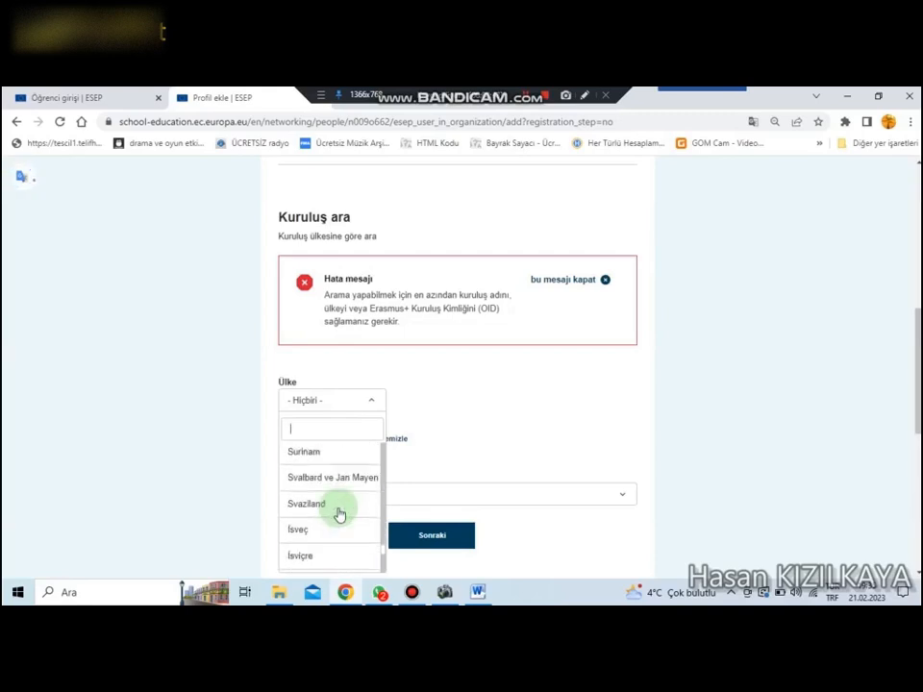
scroll(339, 515, "down", 6)
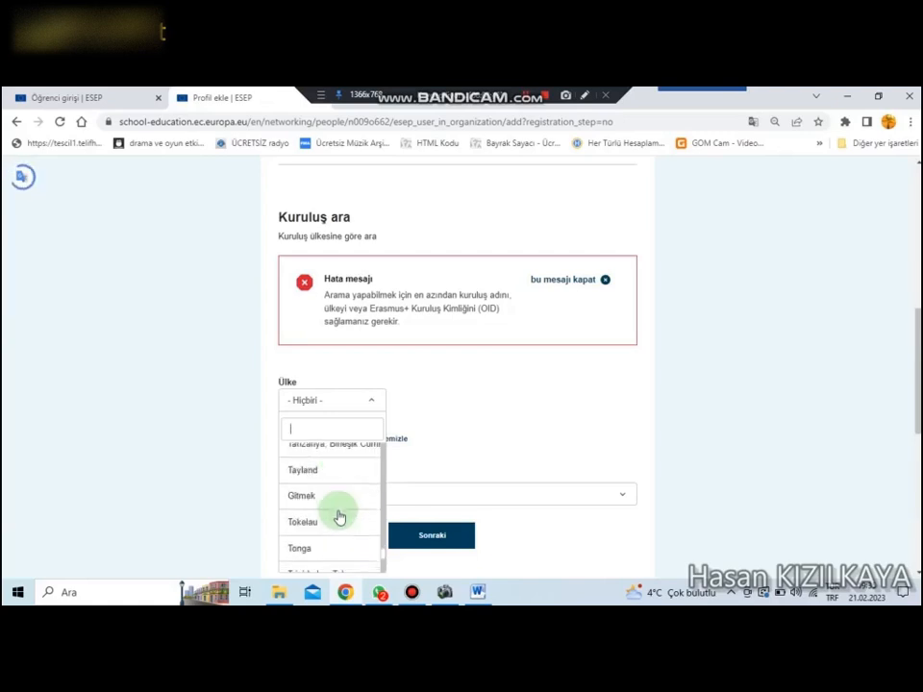
scroll(339, 518, "down", 4)
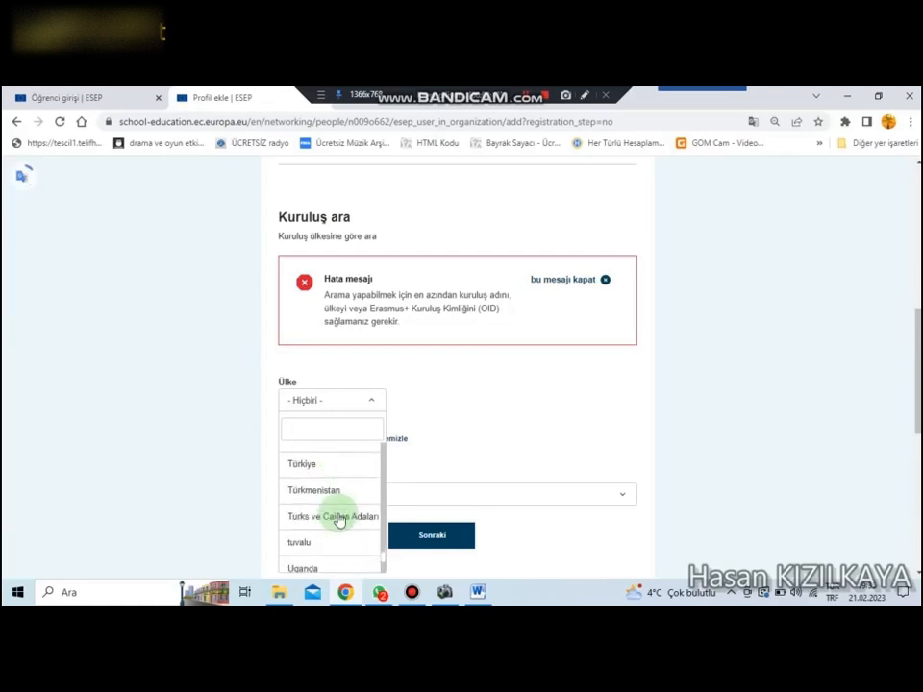
left_click(302, 464)
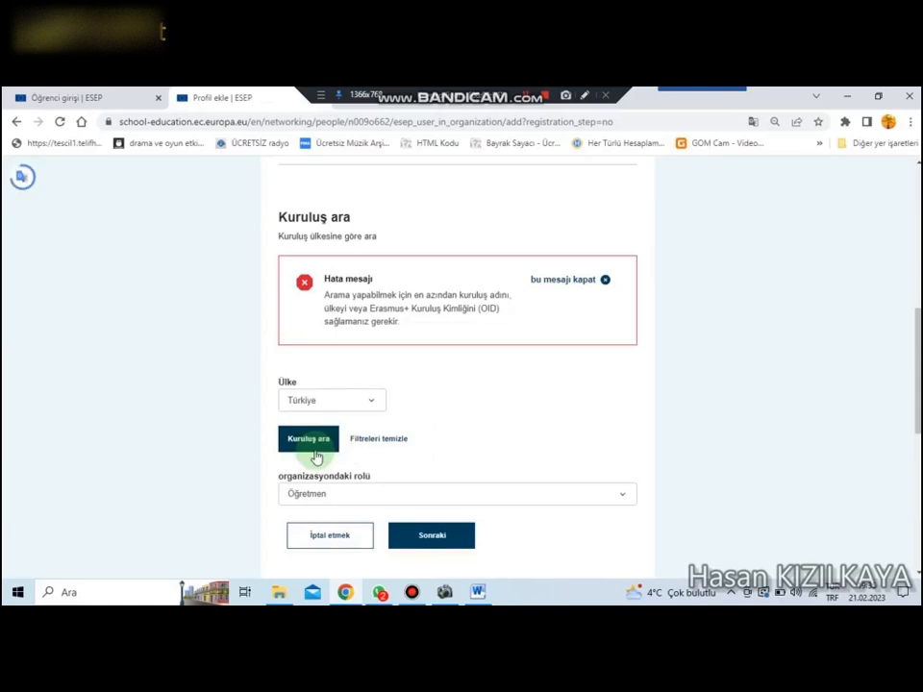
left_click(315, 444)
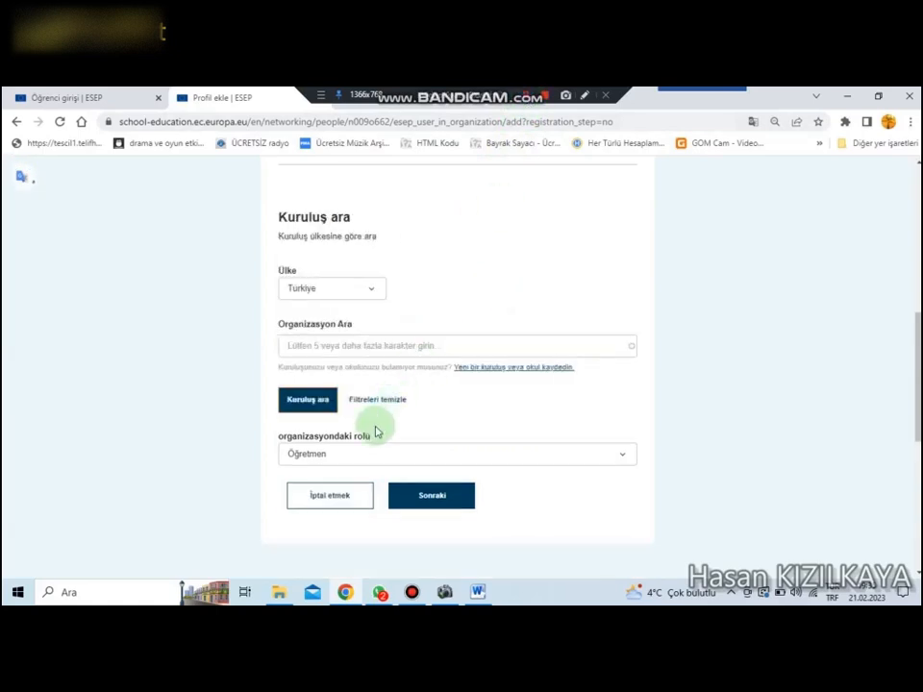
Step: Search the Turkish organisations for "Gazi İlkokulu" and browse the matching schools
left_click(321, 350)
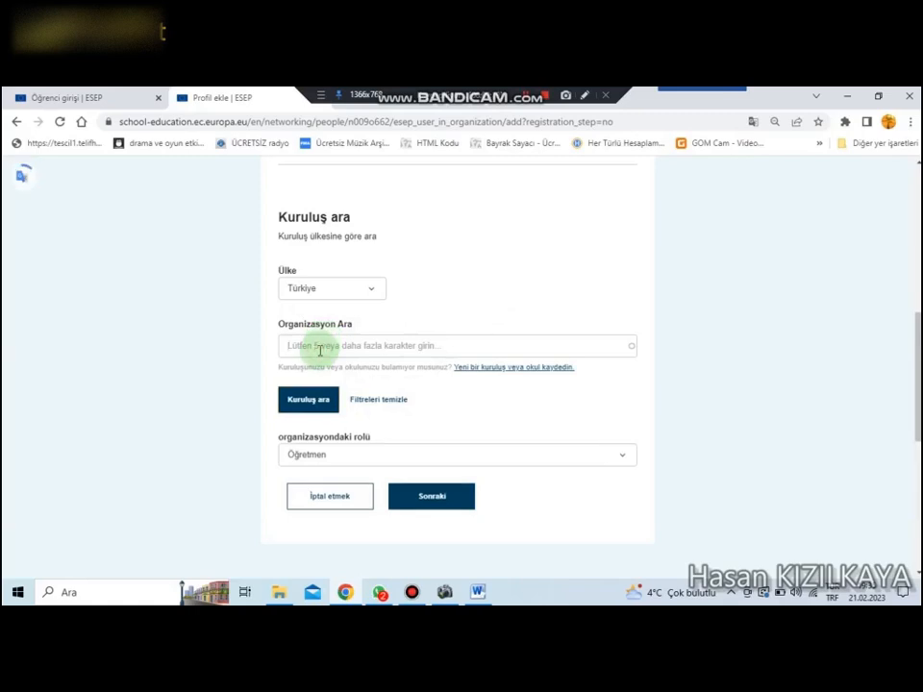
type("Gazi İlkokulu")
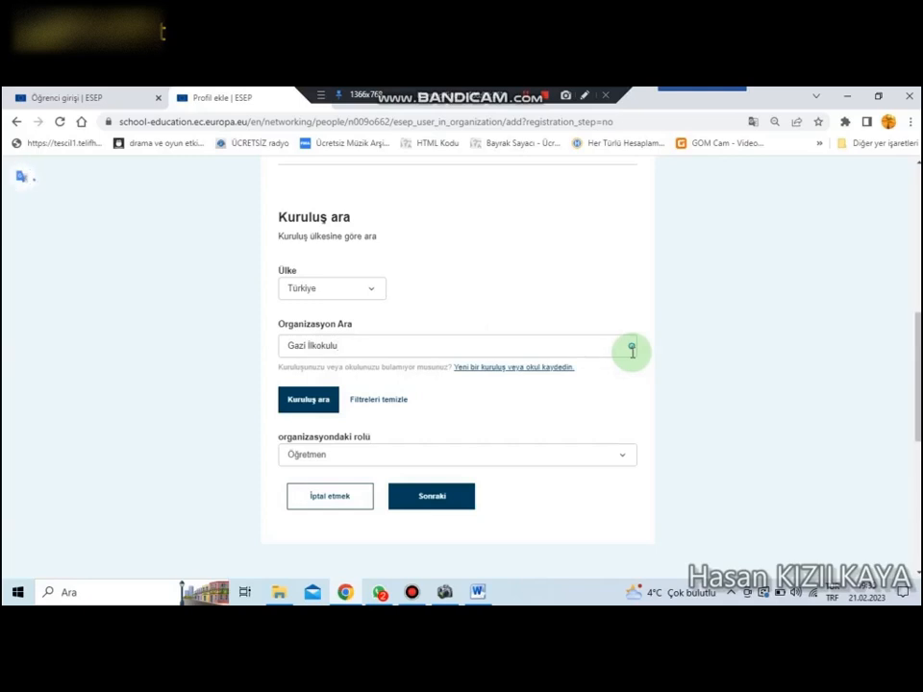
left_click(627, 350)
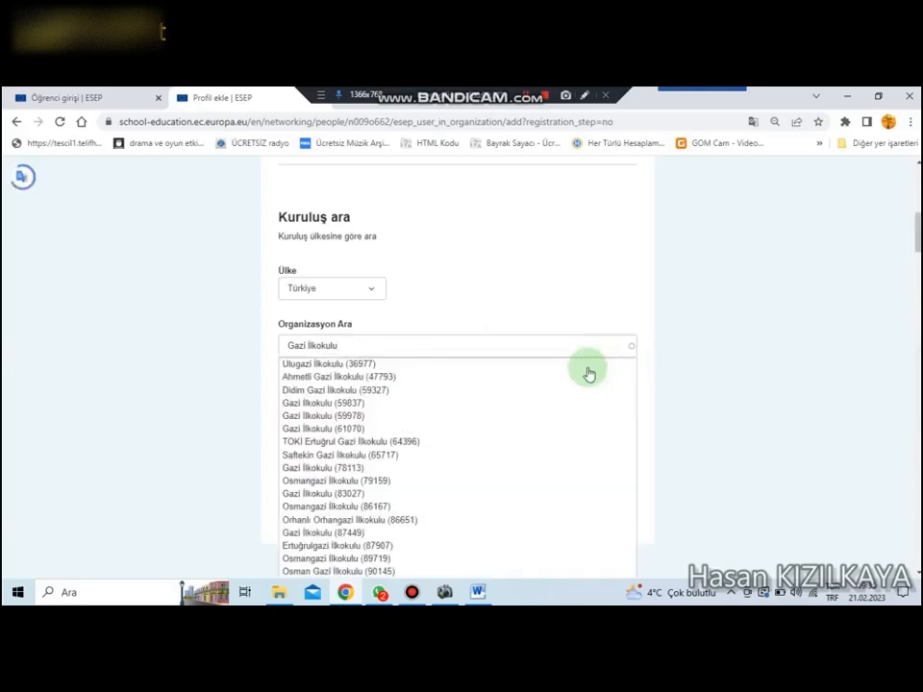
scroll(400, 423, "down", 1)
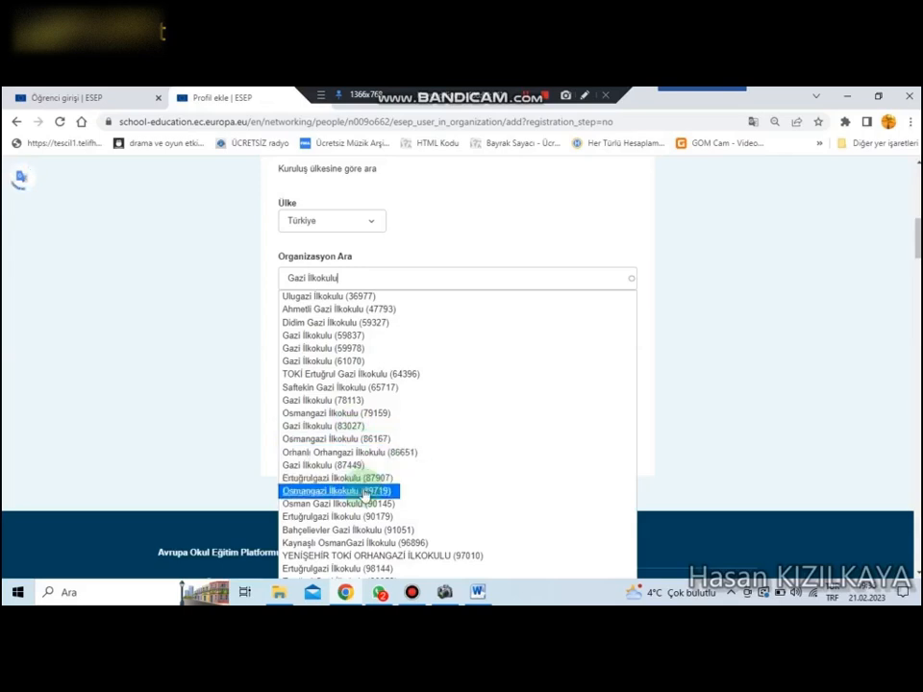
scroll(366, 495, "down", 2)
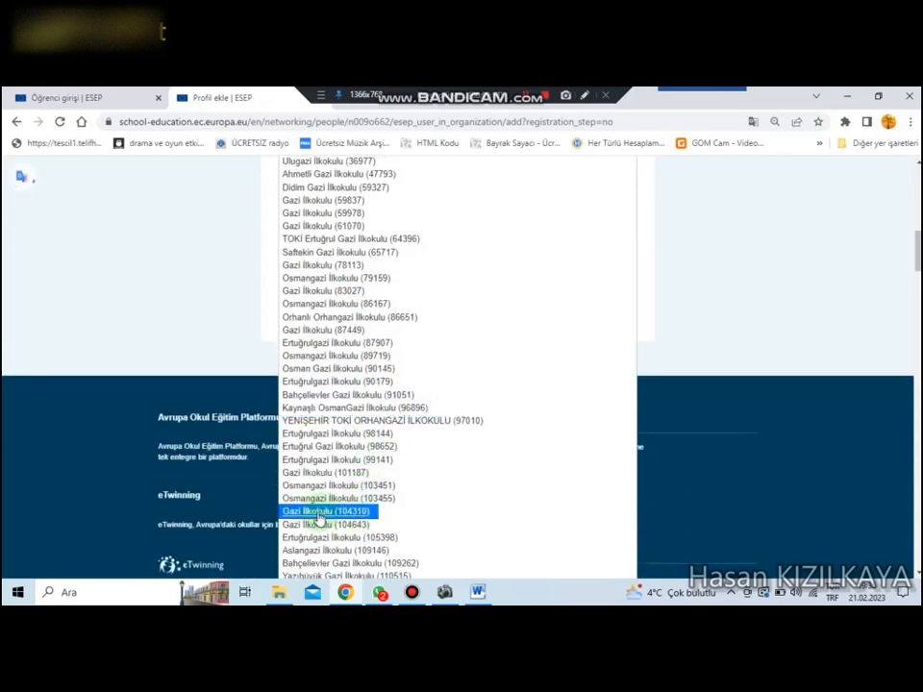
left_click(337, 512)
scroll(516, 324, "up", 1)
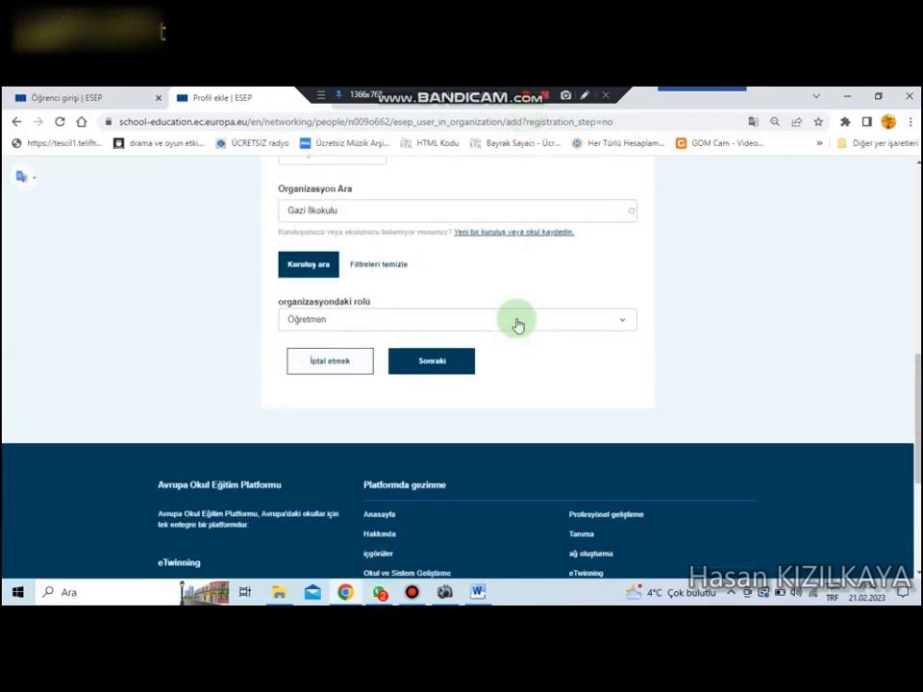
left_click(435, 212)
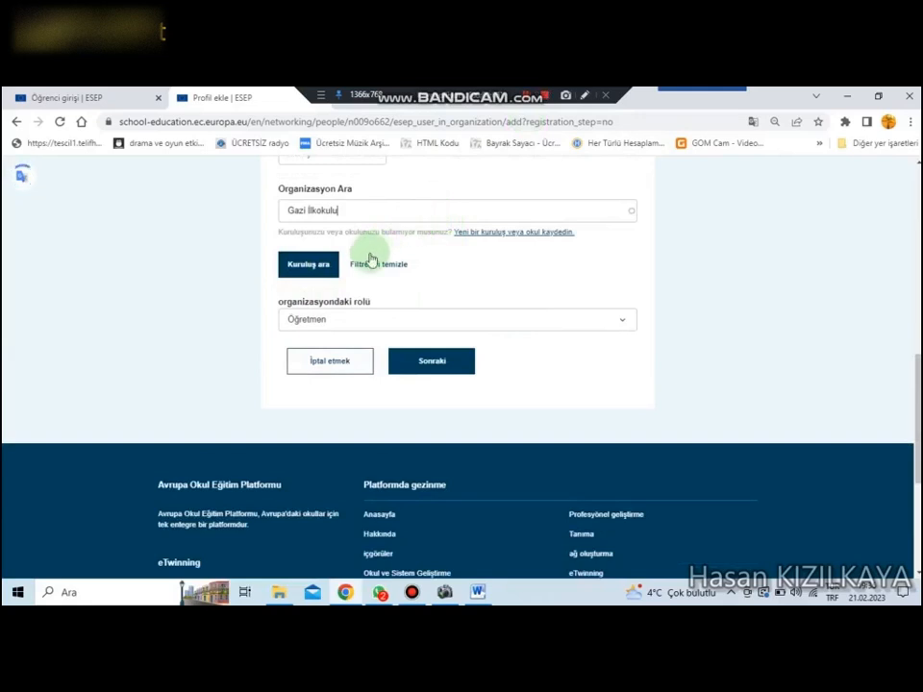
Step: Choose "Öğretmen" as the role in the organisation and cancel adding the organisation
left_click(338, 320)
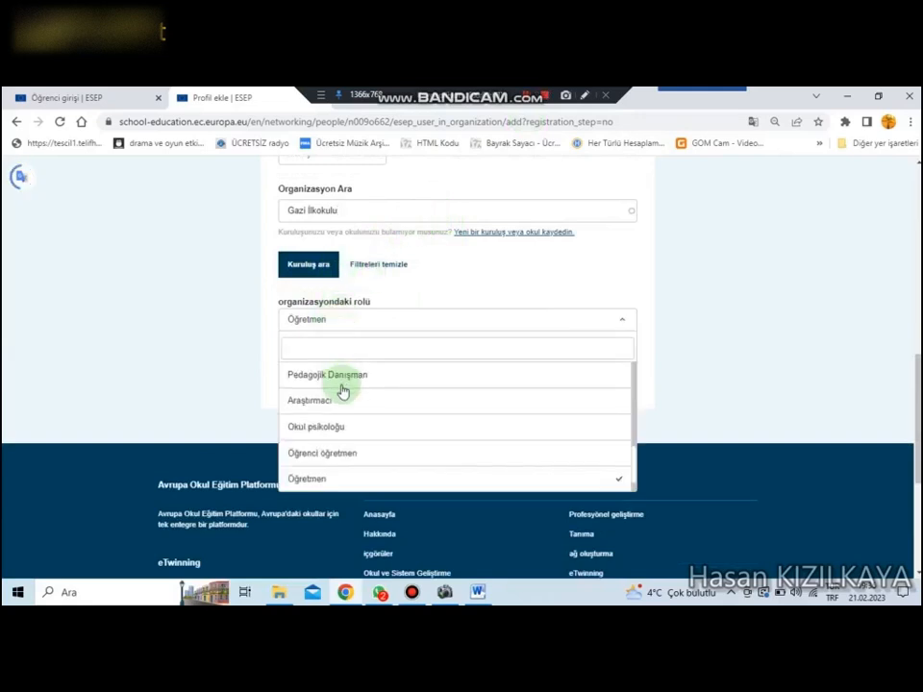
left_click(319, 478)
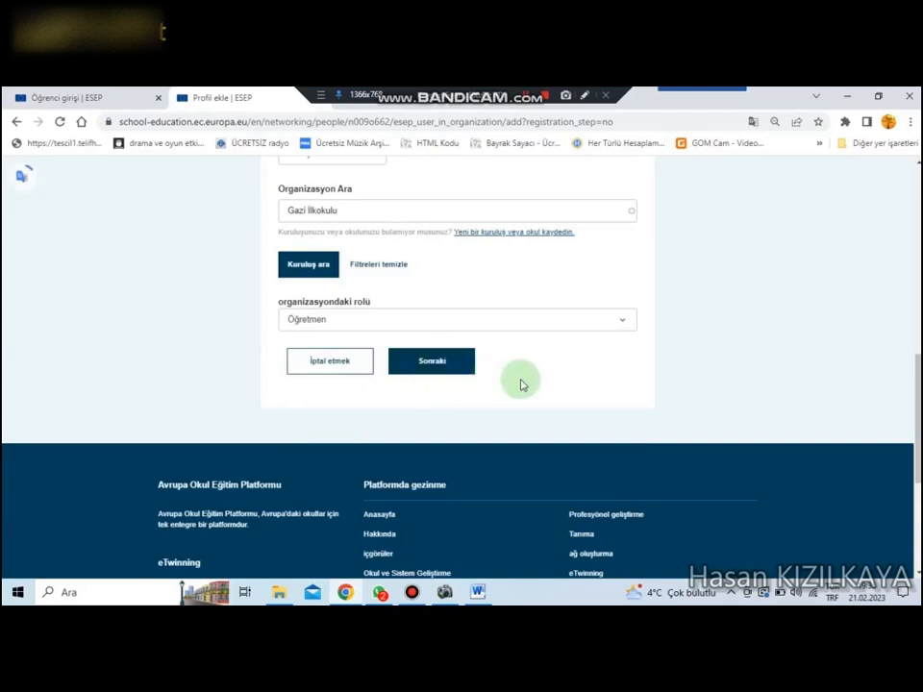
scroll(520, 385, "up", 1)
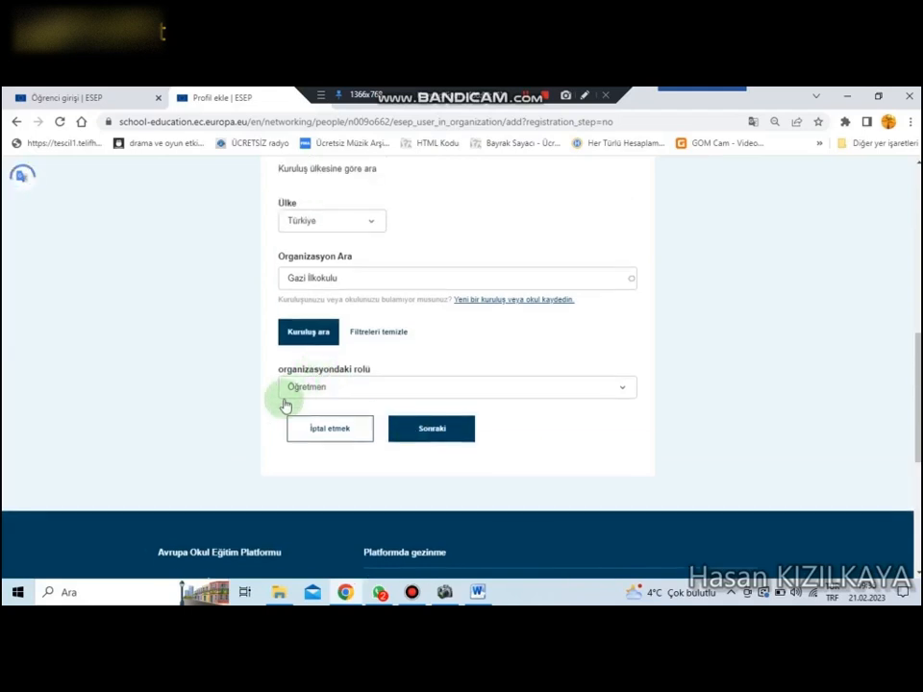
left_click(319, 431)
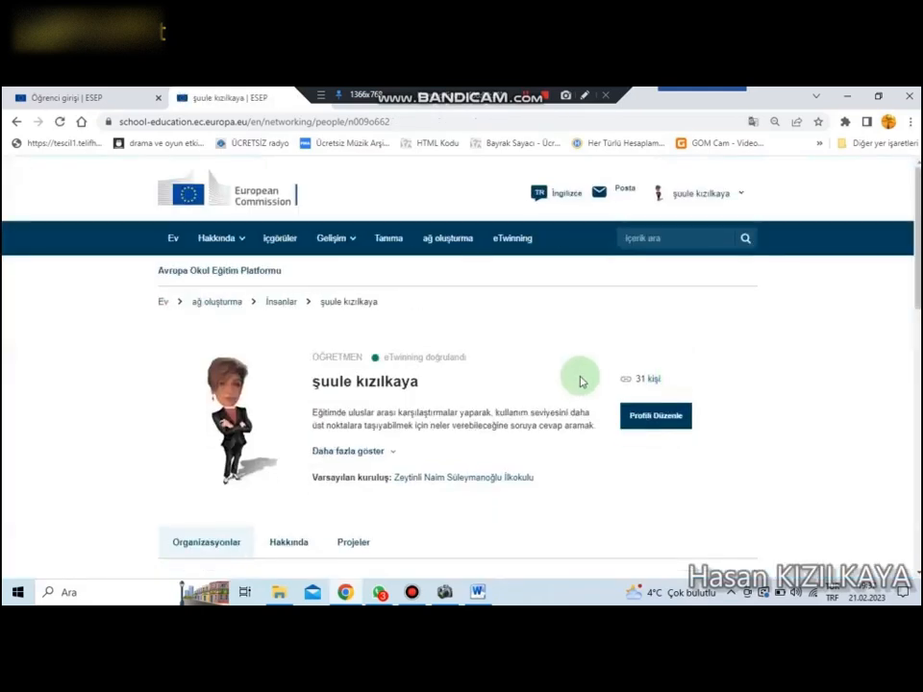
Step: Examine the organisation cards on the teacher's profile, including the eTwinning validation status of Zeytinli Naim Süleymanoğlu İlkokulu
scroll(578, 387, "down", 3)
scroll(578, 390, "down", 2)
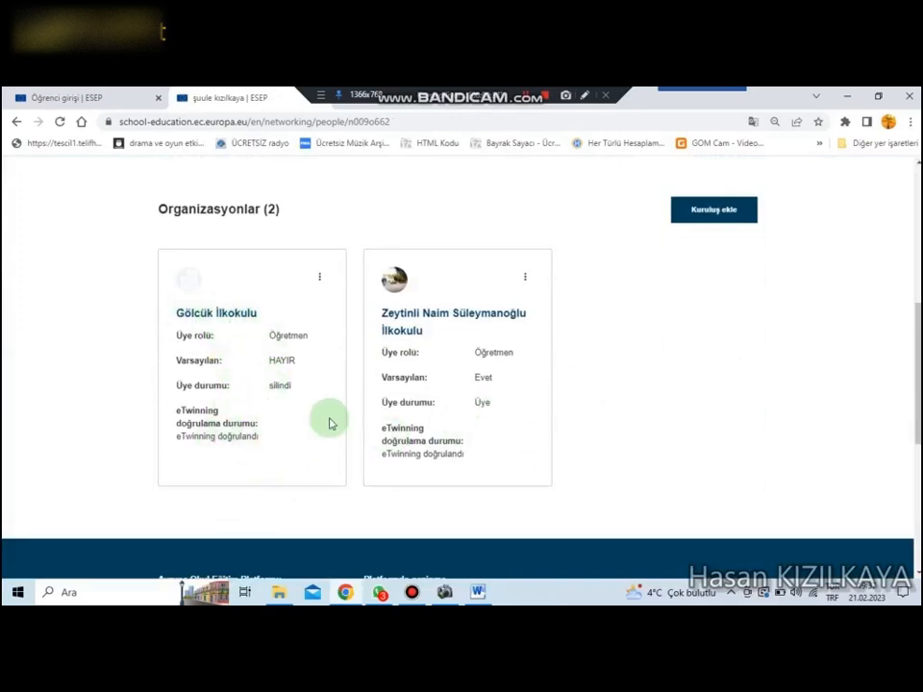
left_click_drag(395, 456, 476, 465)
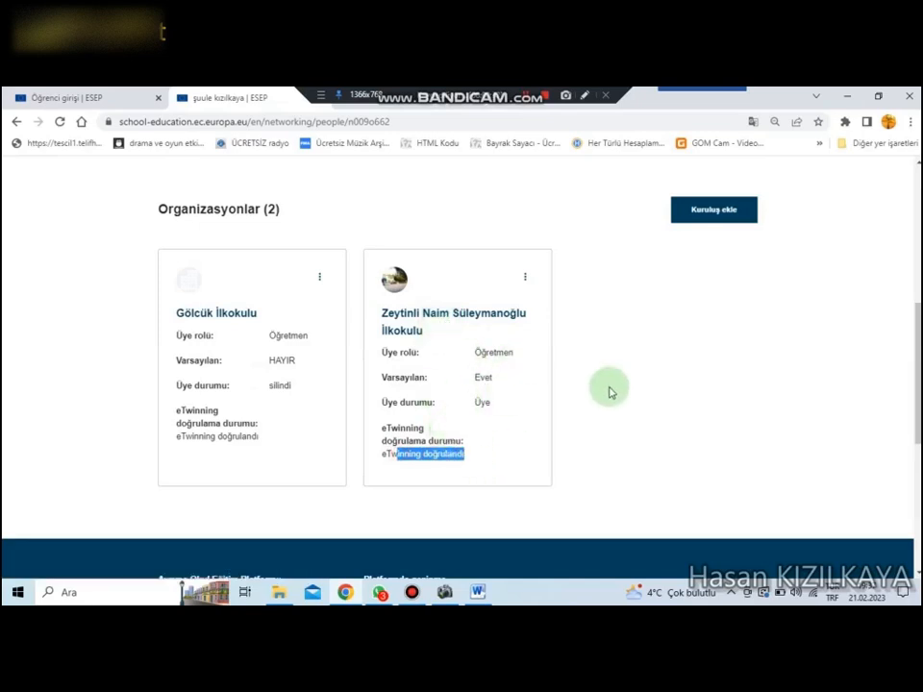
scroll(609, 391, "up", 3)
scroll(610, 393, "up", 1)
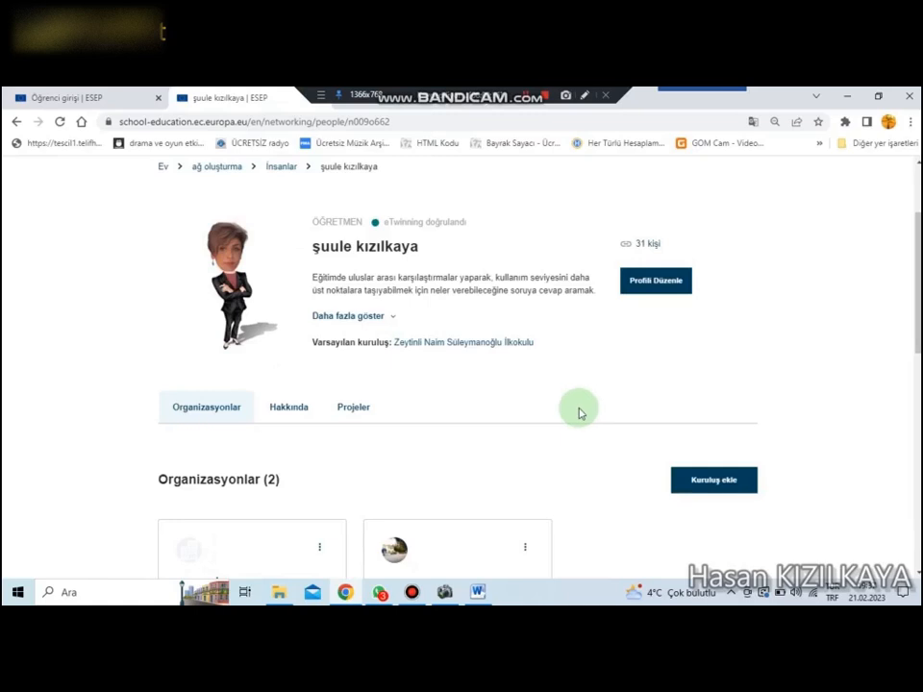
Step: Open the teacher's TwinSpaces overview and show the account options there
scroll(579, 413, "up", 3)
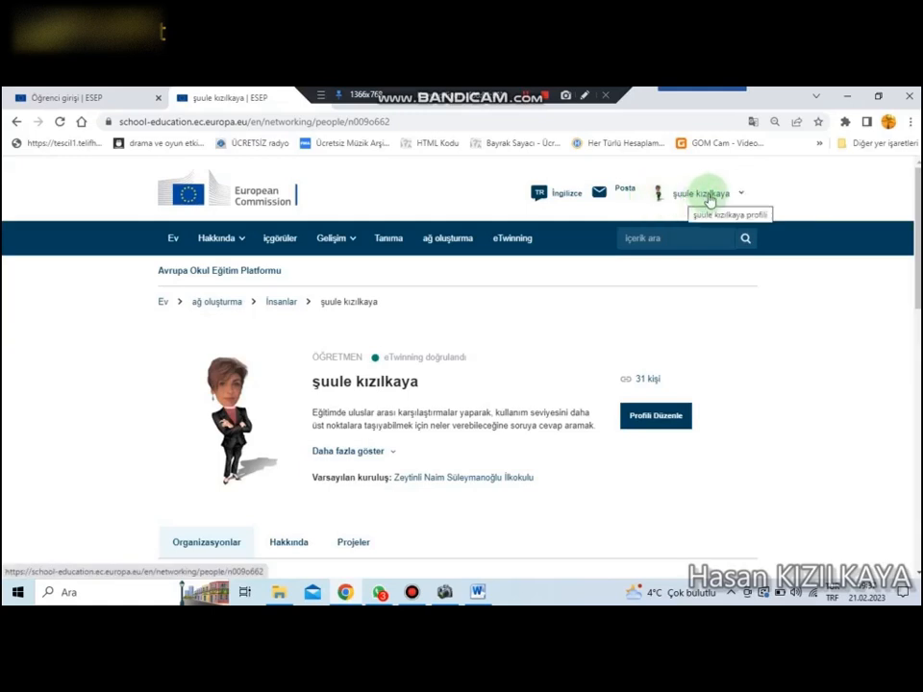
left_click(745, 194)
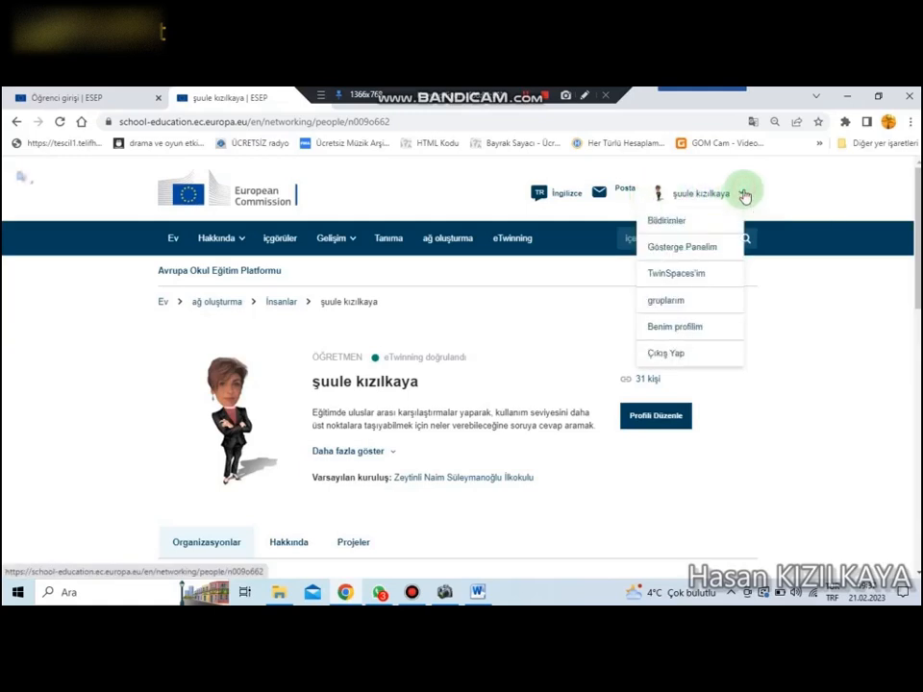
left_click(690, 277)
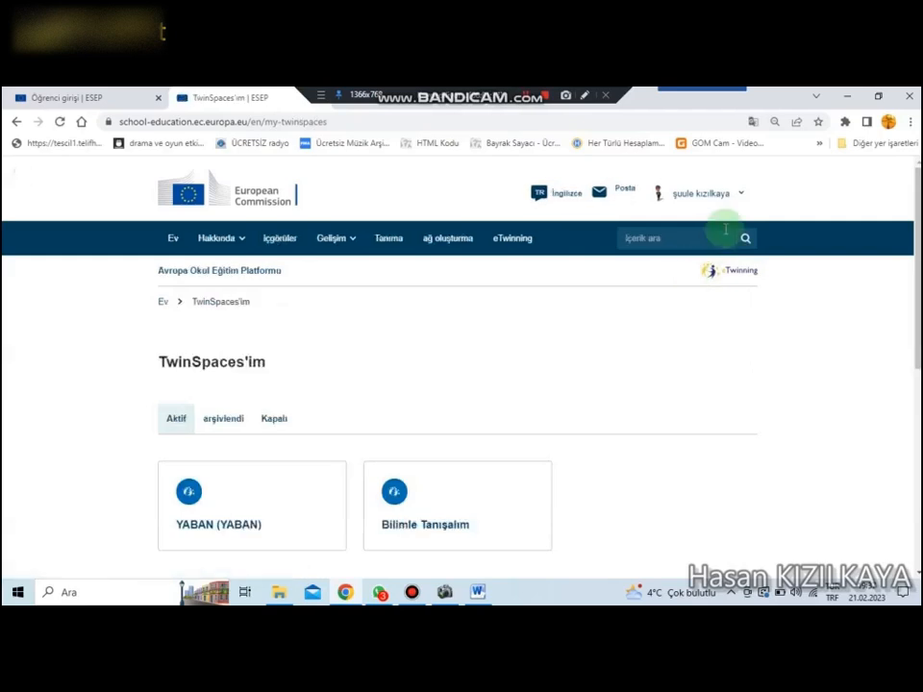
left_click(739, 196)
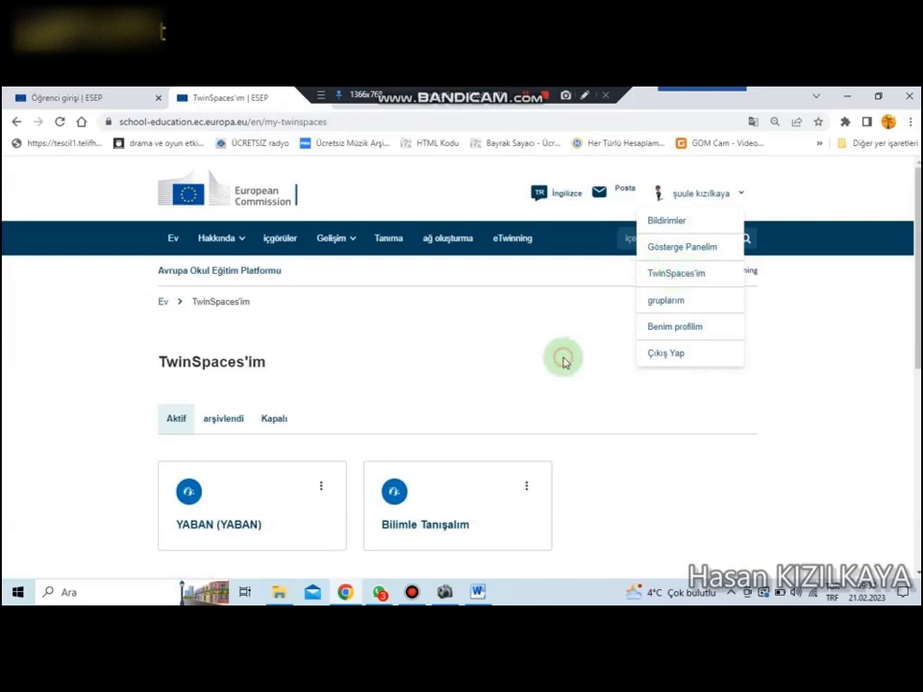
Step: Open the "Bilimle Tanışalım" TwinSpace from the active TwinSpaces and view its overview
scroll(564, 363, "down", 1)
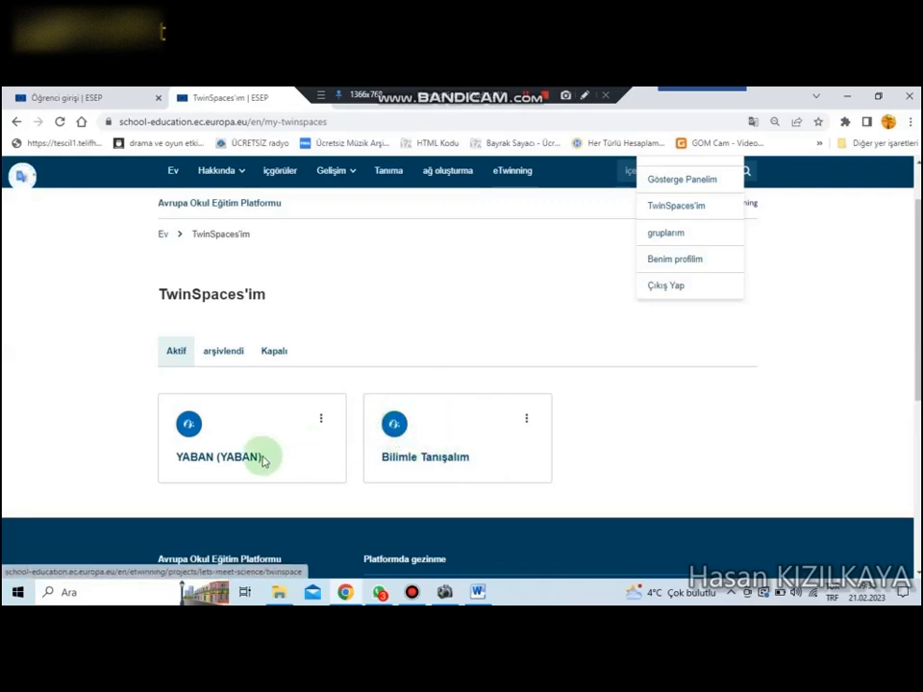
left_click(429, 462)
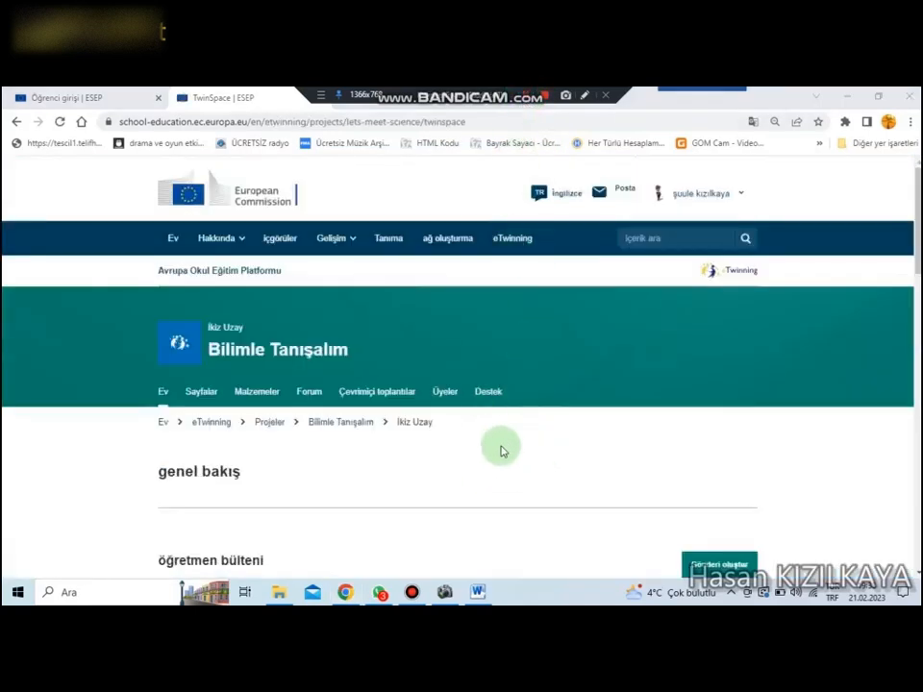
scroll(500, 450, "down", 2)
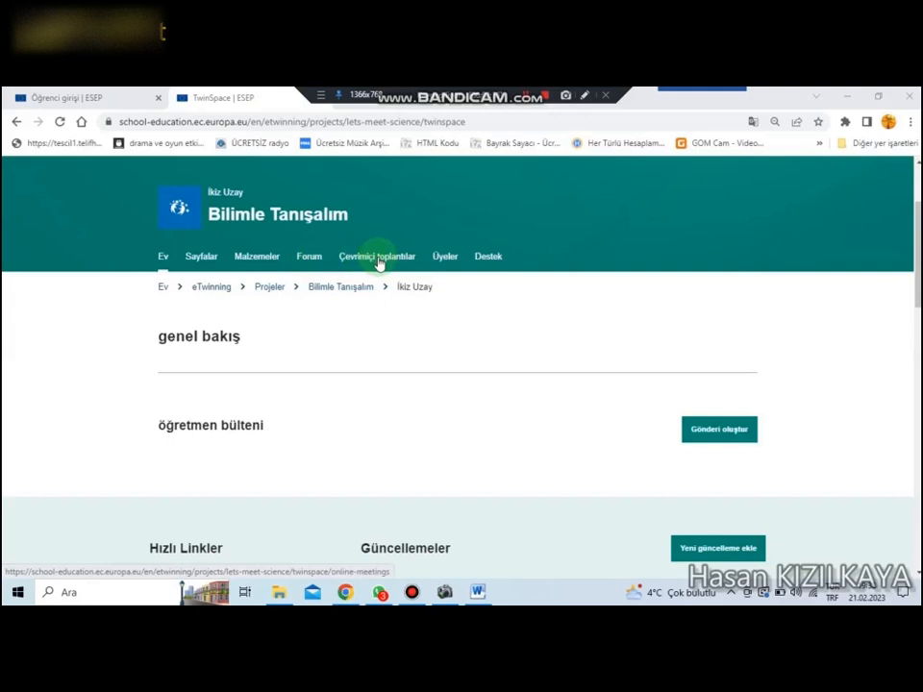
Step: Open the TwinSpace's members list, browse the pupil cards and show the role filters
left_click(451, 262)
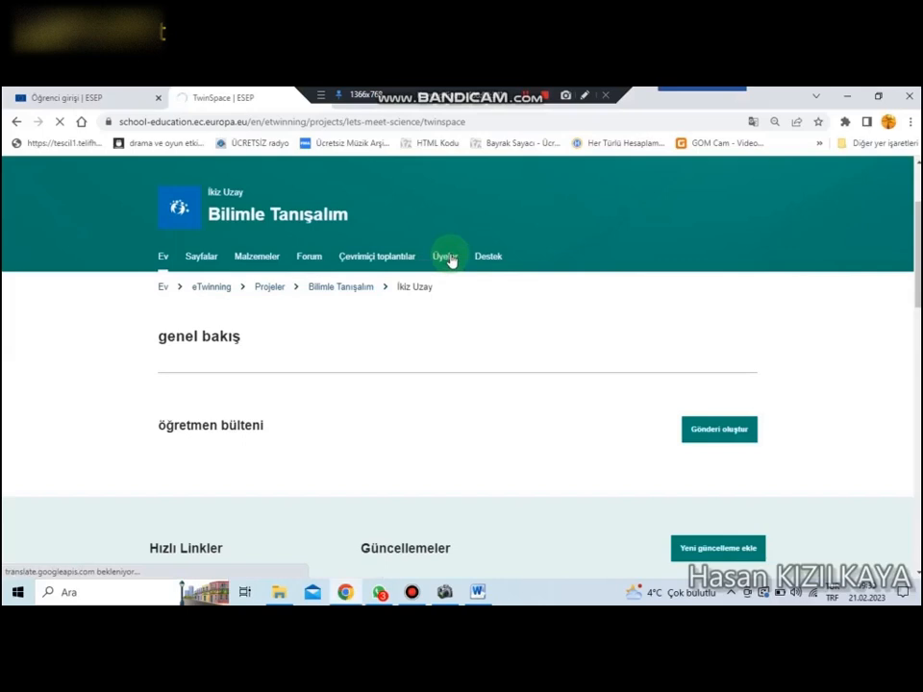
scroll(495, 412, "down", 4)
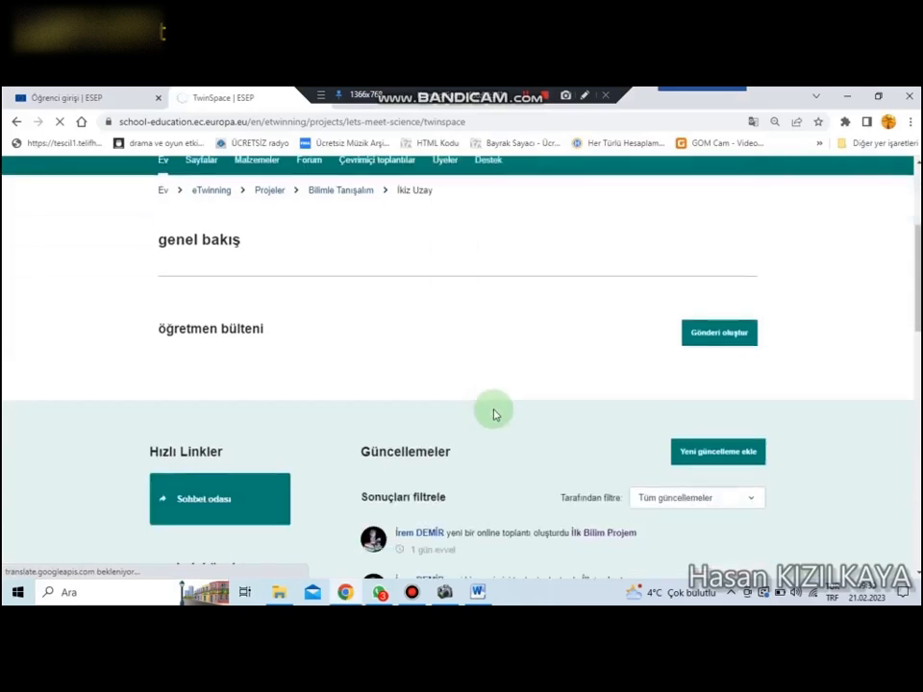
scroll(495, 412, "up", 3)
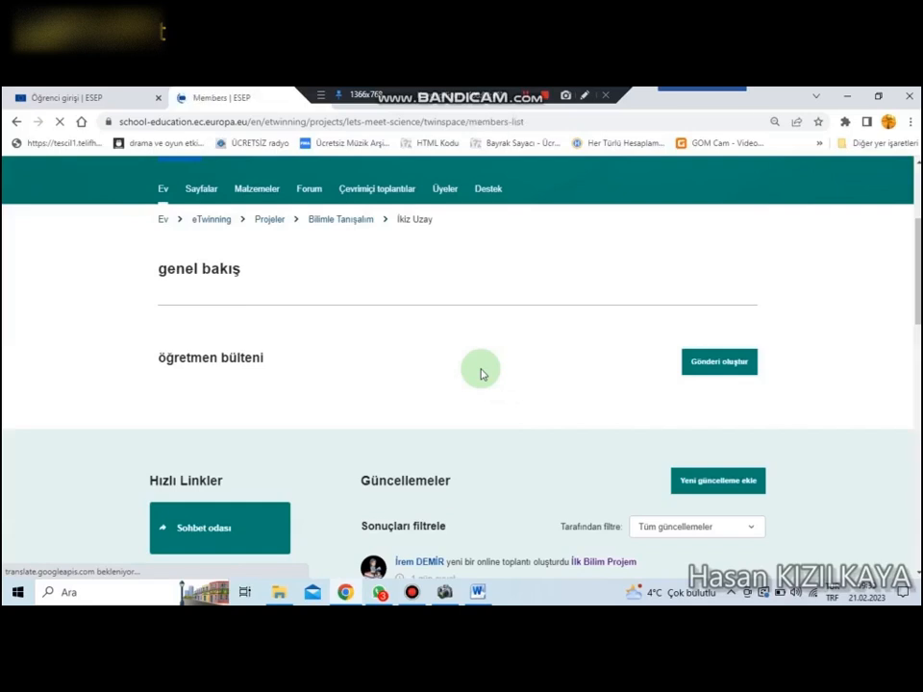
scroll(481, 374, "down", 6)
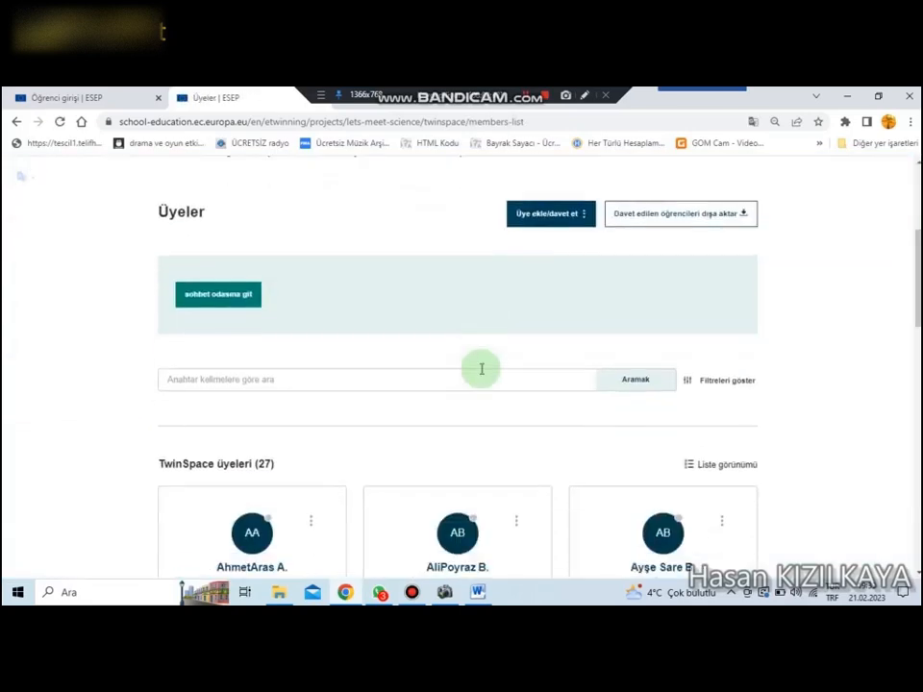
scroll(481, 374, "down", 4)
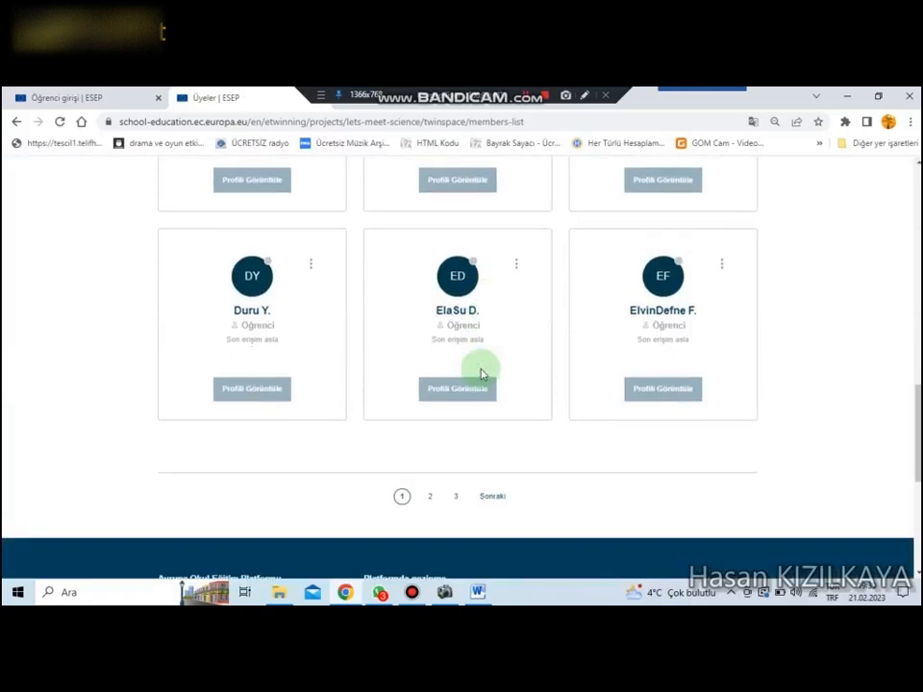
scroll(482, 374, "up", 5)
scroll(481, 374, "up", 2)
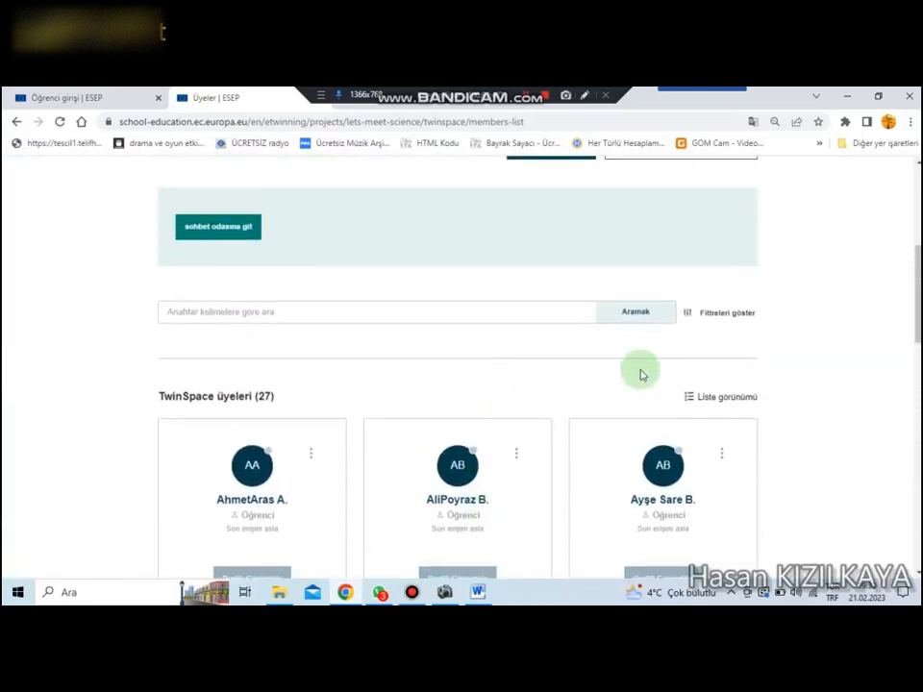
left_click(736, 319)
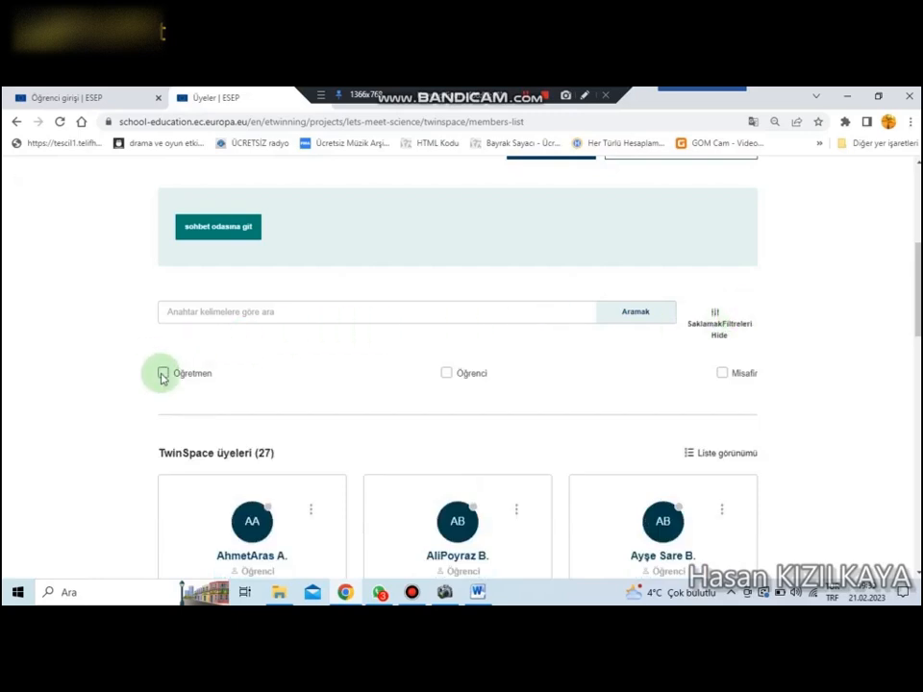
left_click(447, 373)
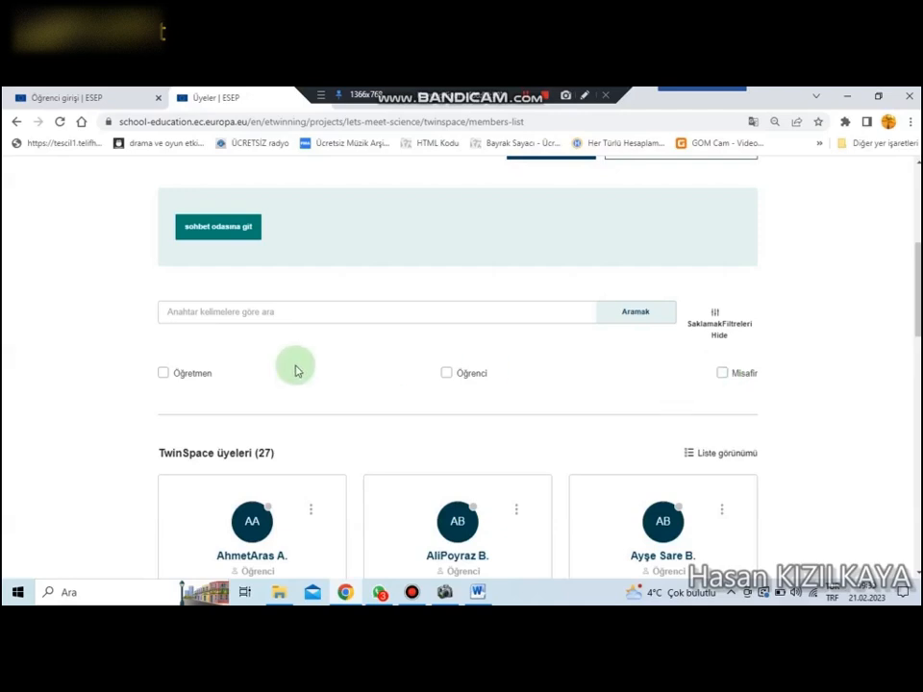
Step: Open the form for adding new pupils to the "Bilimle Tanışalım" TwinSpace
scroll(520, 406, "up", 3)
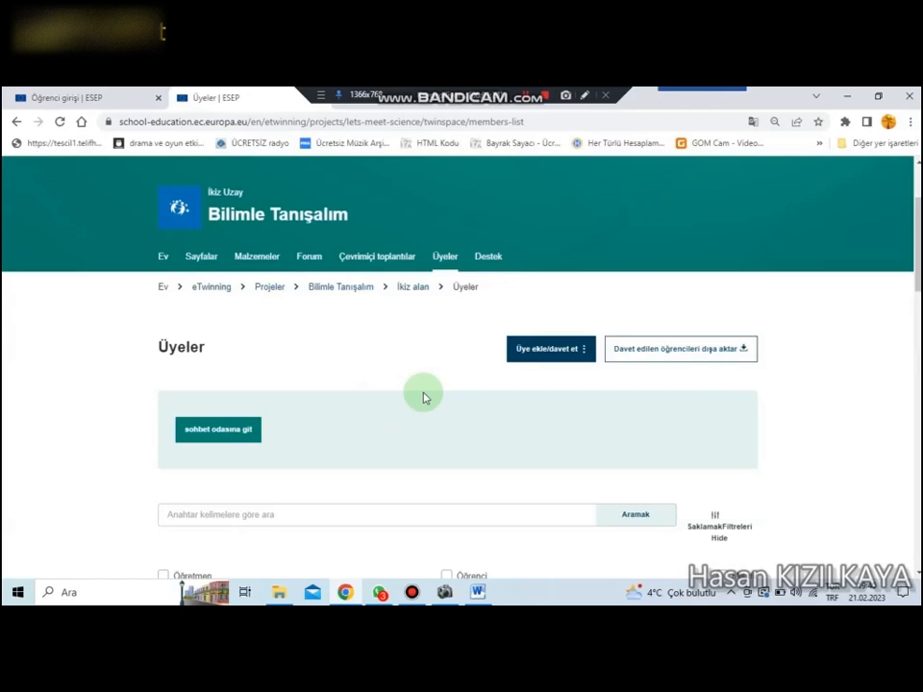
left_click(584, 354)
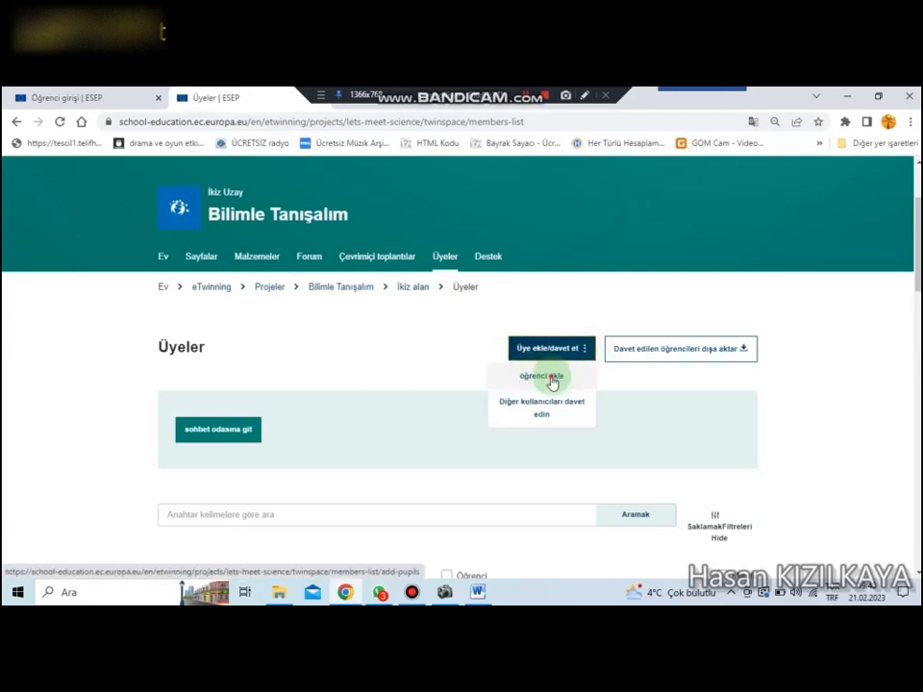
left_click(553, 381)
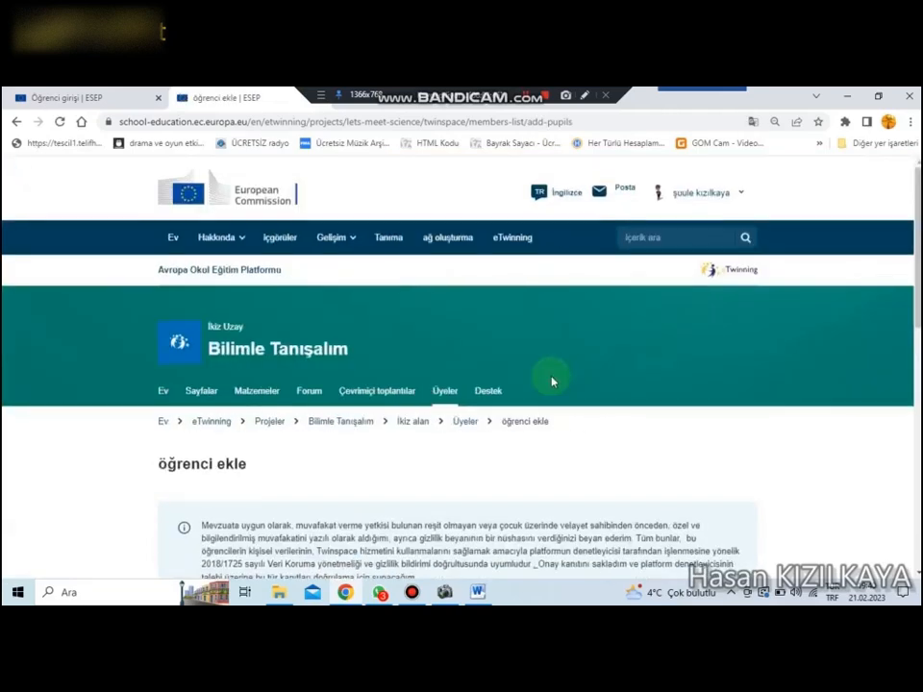
scroll(552, 379, "down", 4)
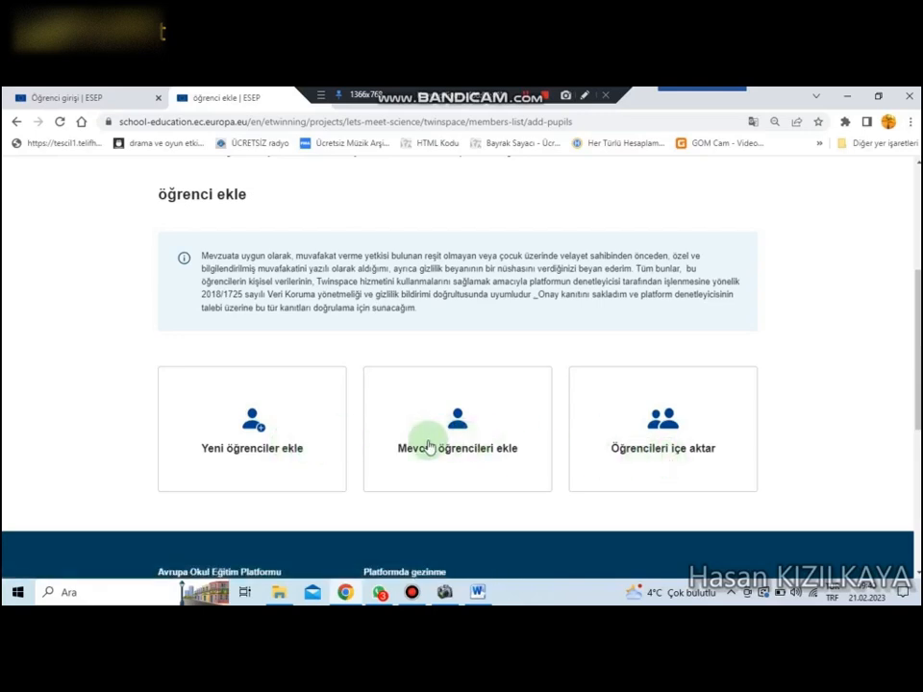
left_click(253, 425)
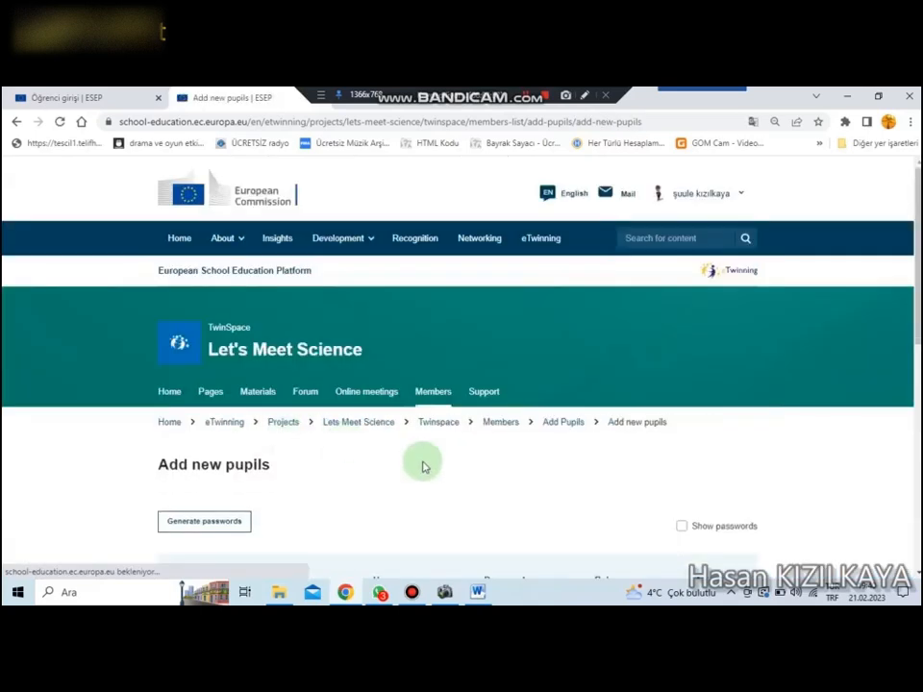
scroll(423, 465, "down", 4)
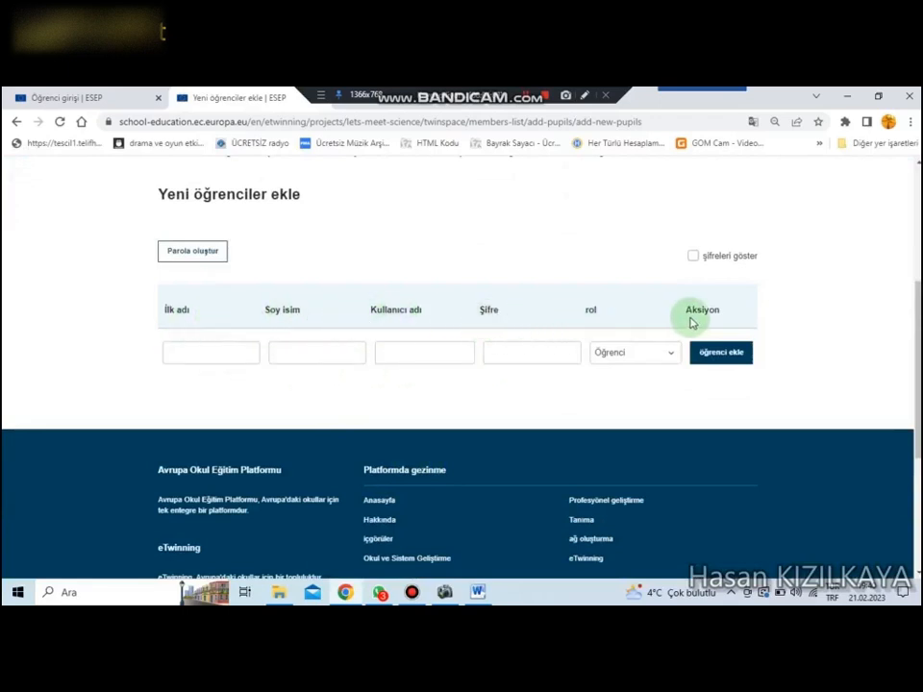
Step: Add the first pupil to the entry list with a first name, surname initial and password, in the role "Öğrenci"
left_click(189, 353)
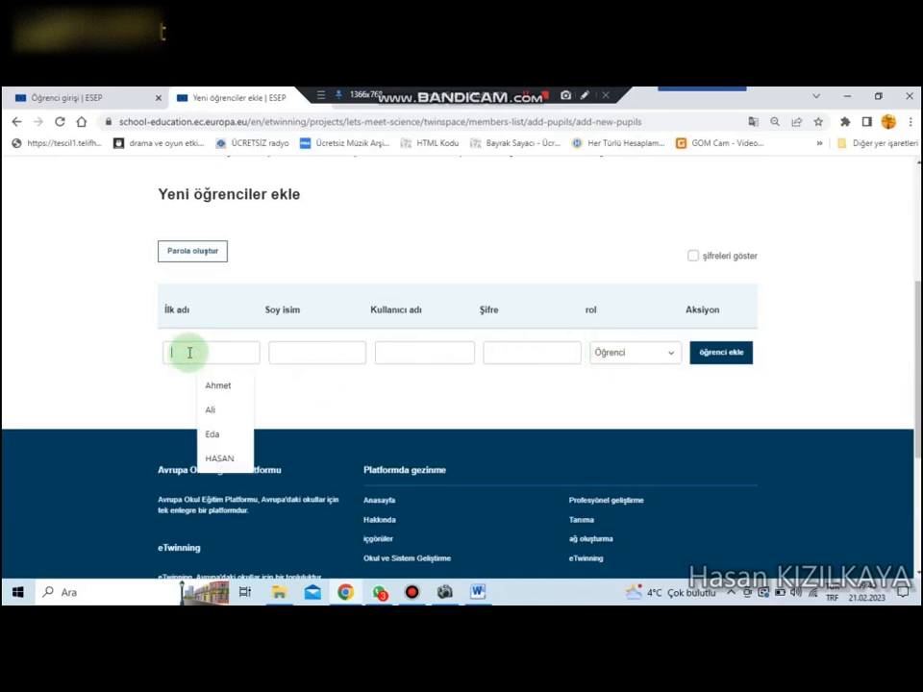
type("Hasan")
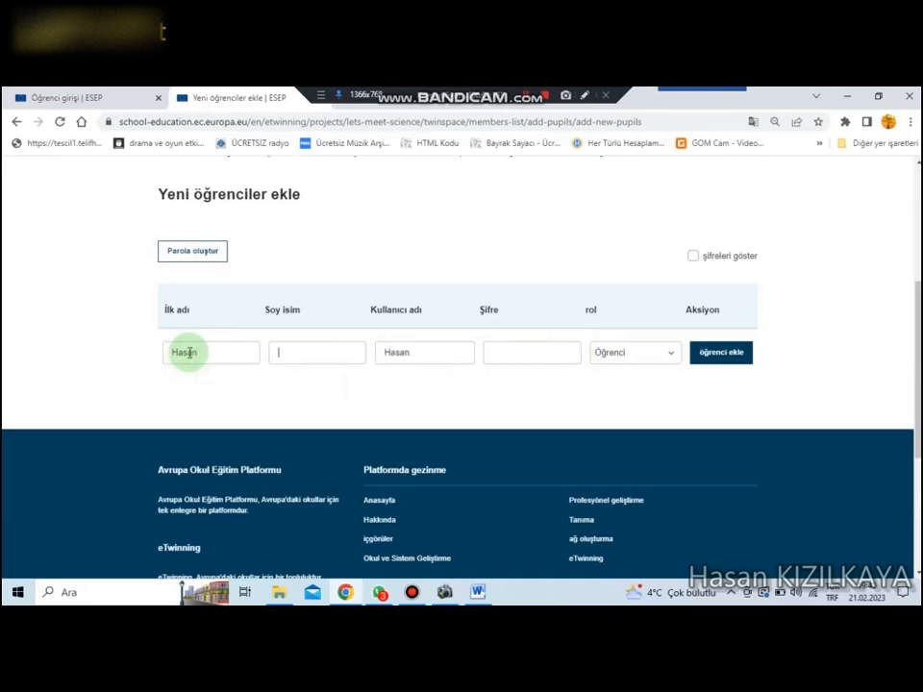
key("Tab")
type("K")
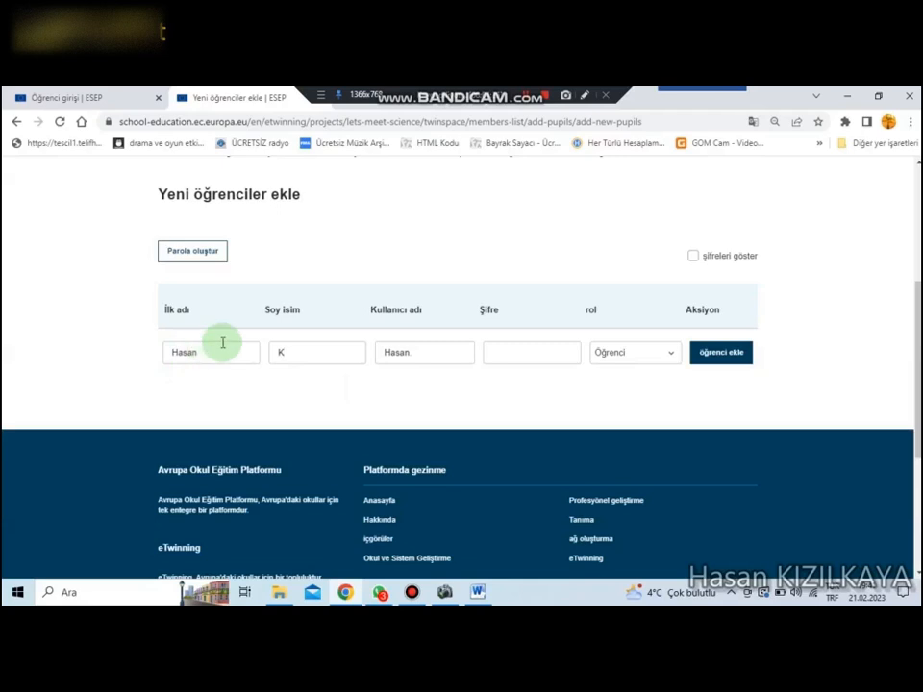
left_click(519, 351)
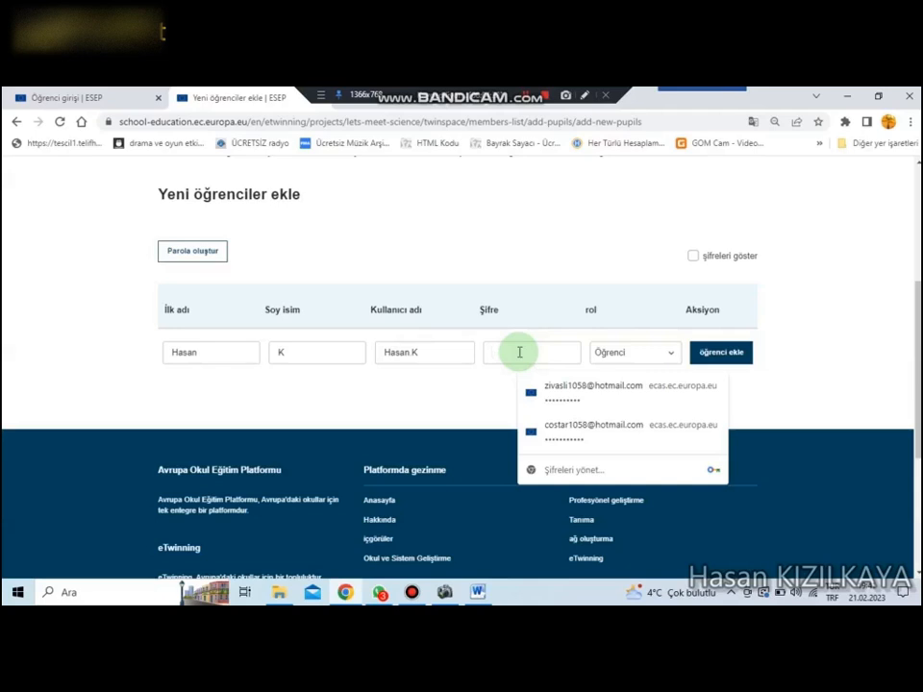
type("12345")
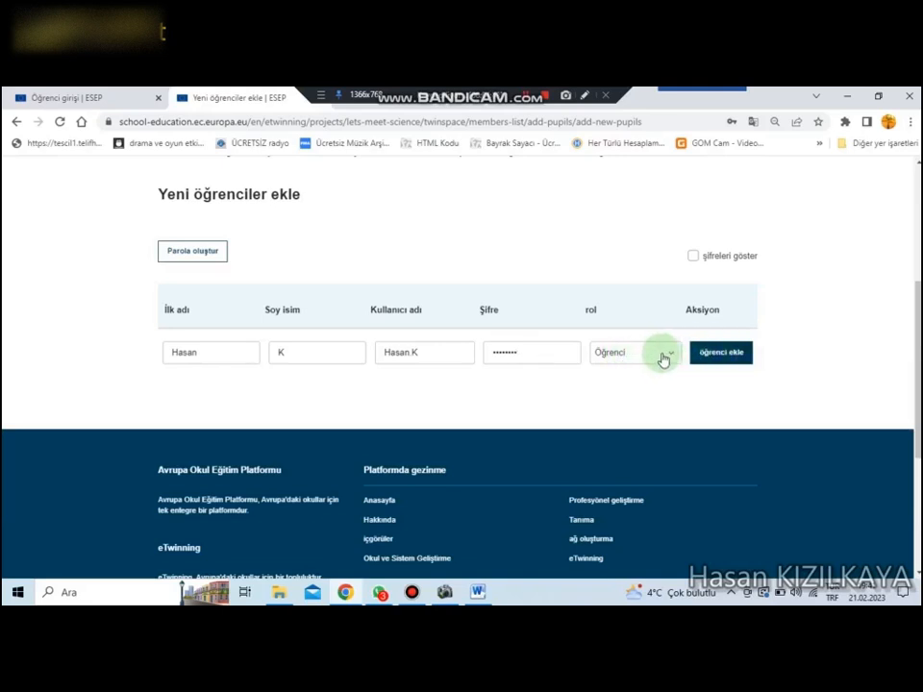
left_click(717, 352)
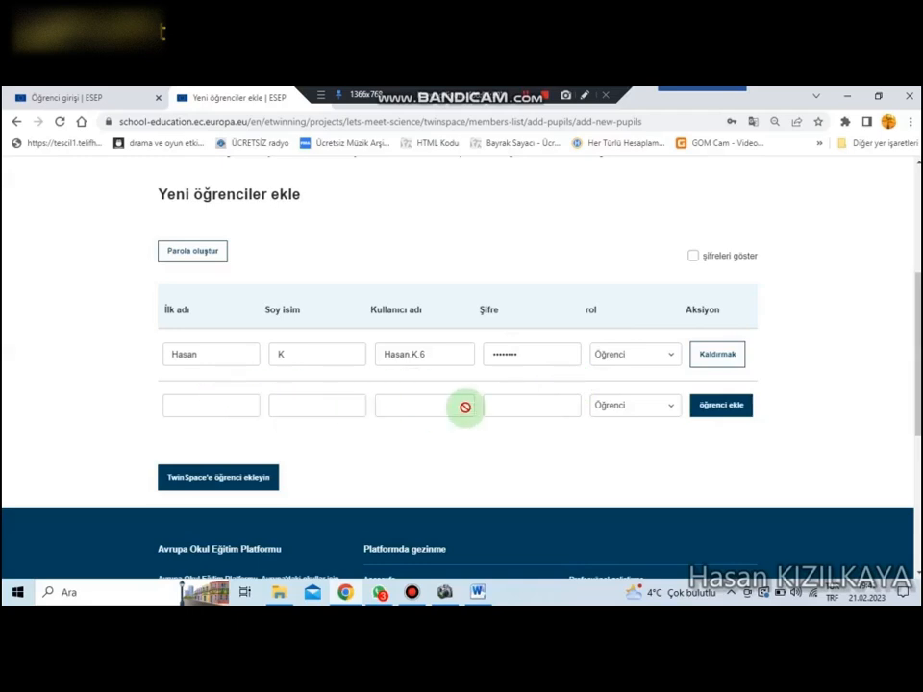
Step: Fill in the second pupil's row with a first name, surname initial and password, in the role "Öğrenci"
left_click(221, 407)
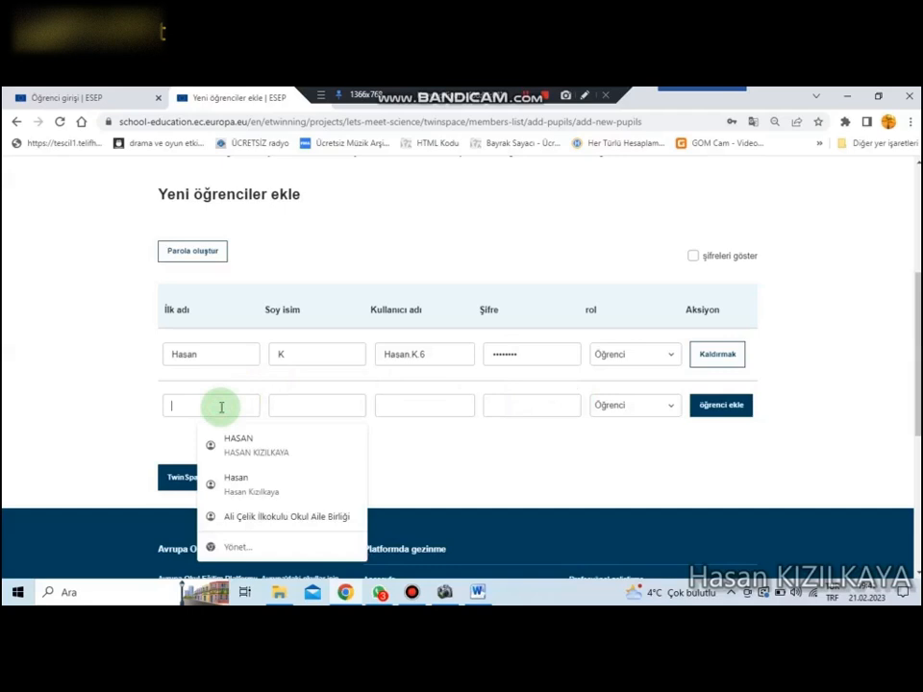
type("mehmet")
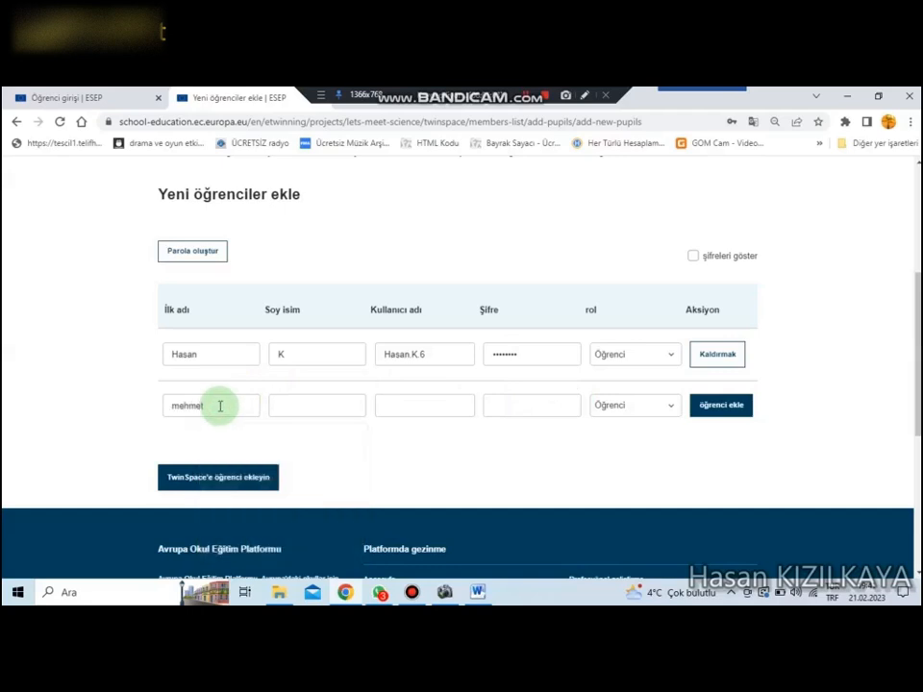
key("Tab")
type("C")
left_click(505, 412)
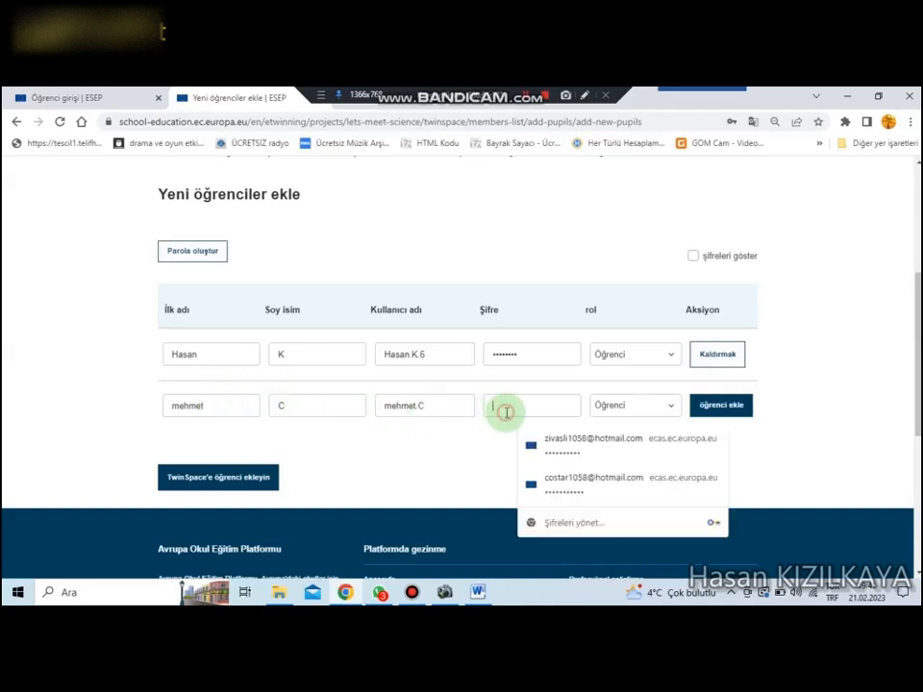
type("••••••••")
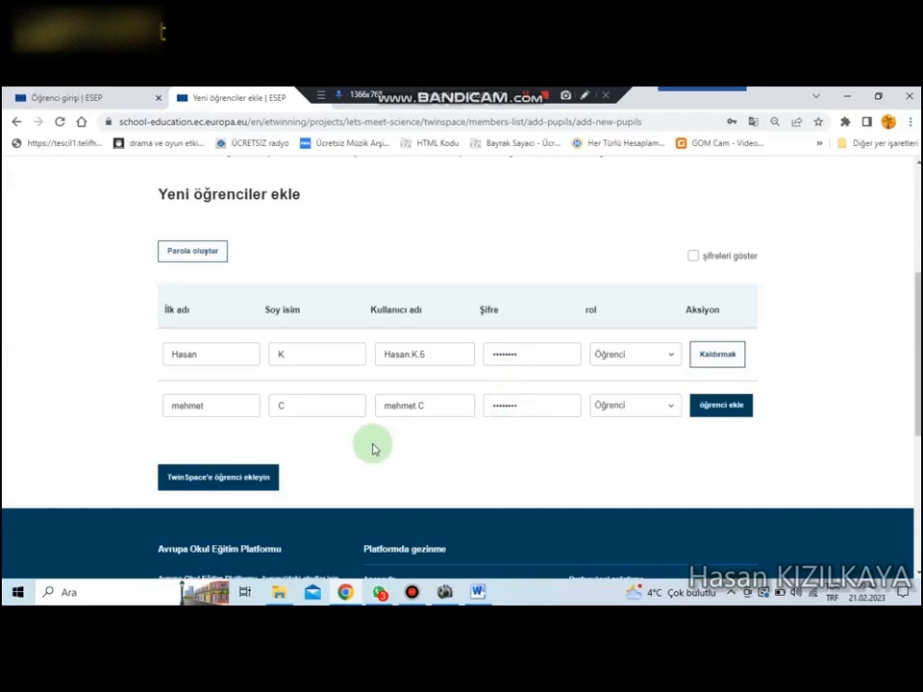
left_click(217, 481)
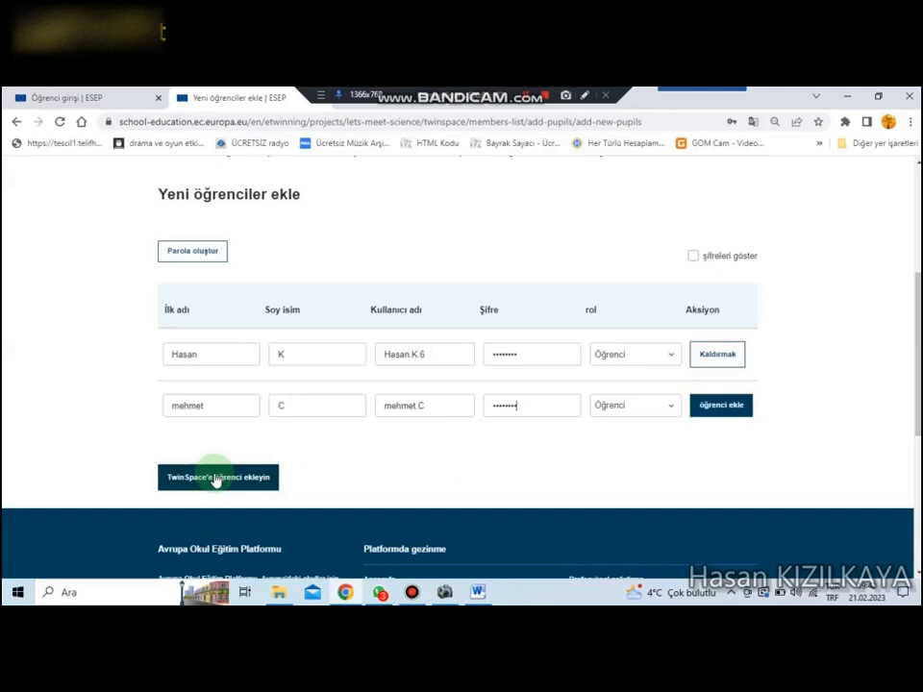
scroll(279, 423, "up", 3)
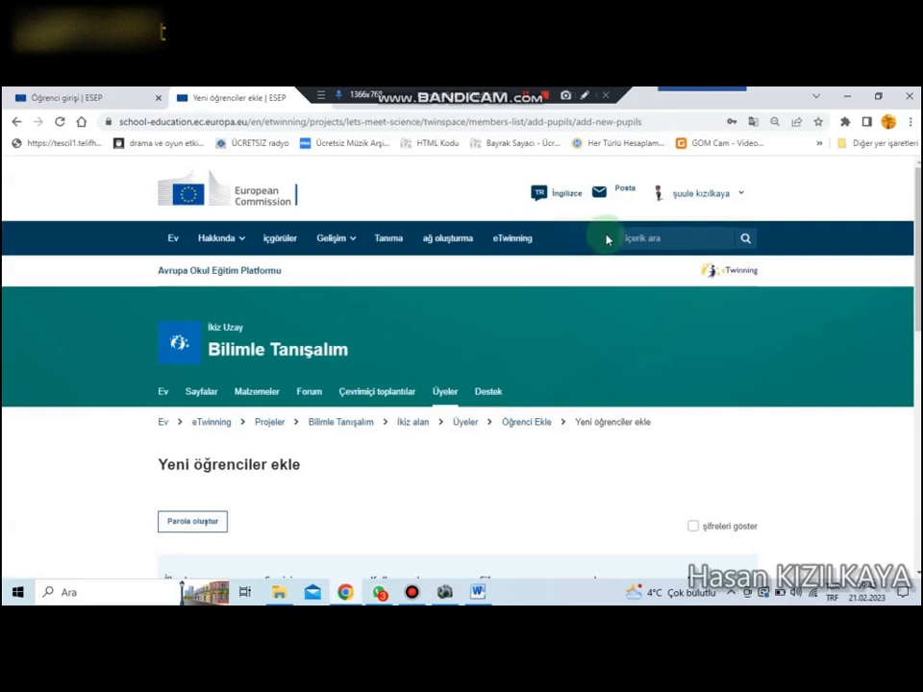
left_click(101, 97)
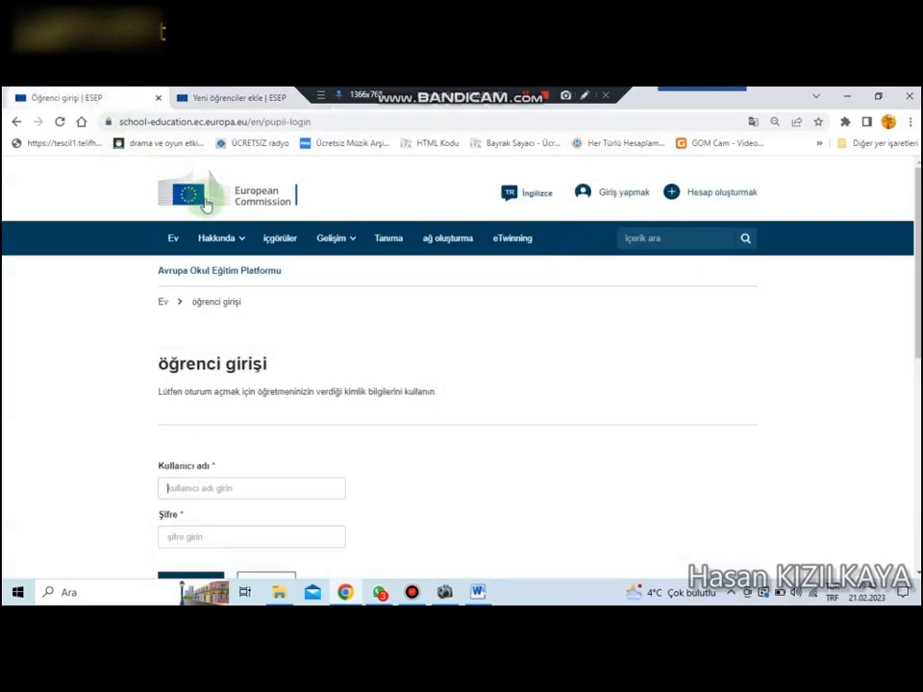
left_click(322, 119)
left_click_drag(322, 119, 267, 121)
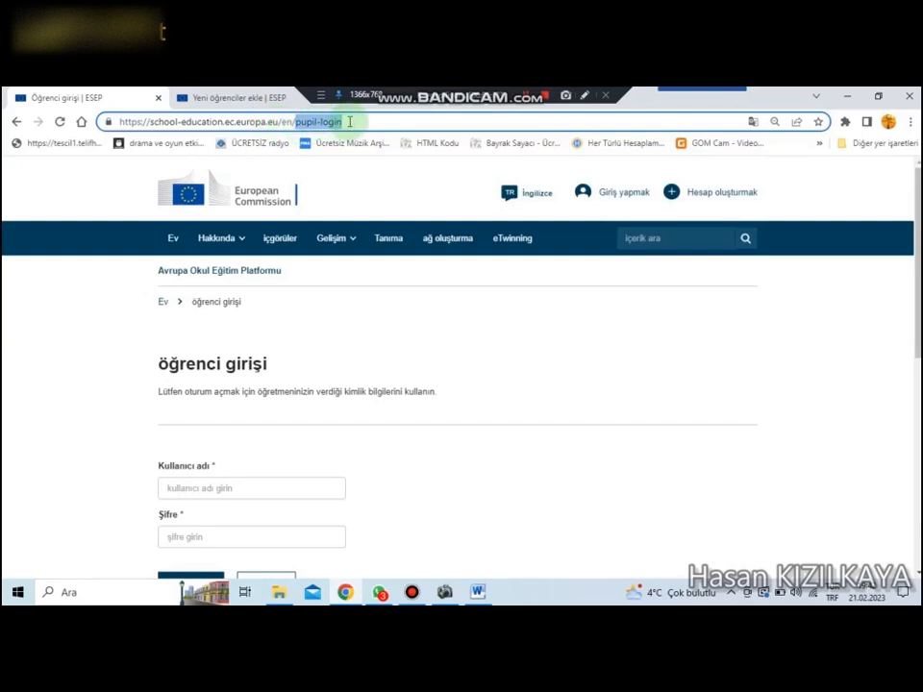
left_click_drag(350, 121, 114, 121)
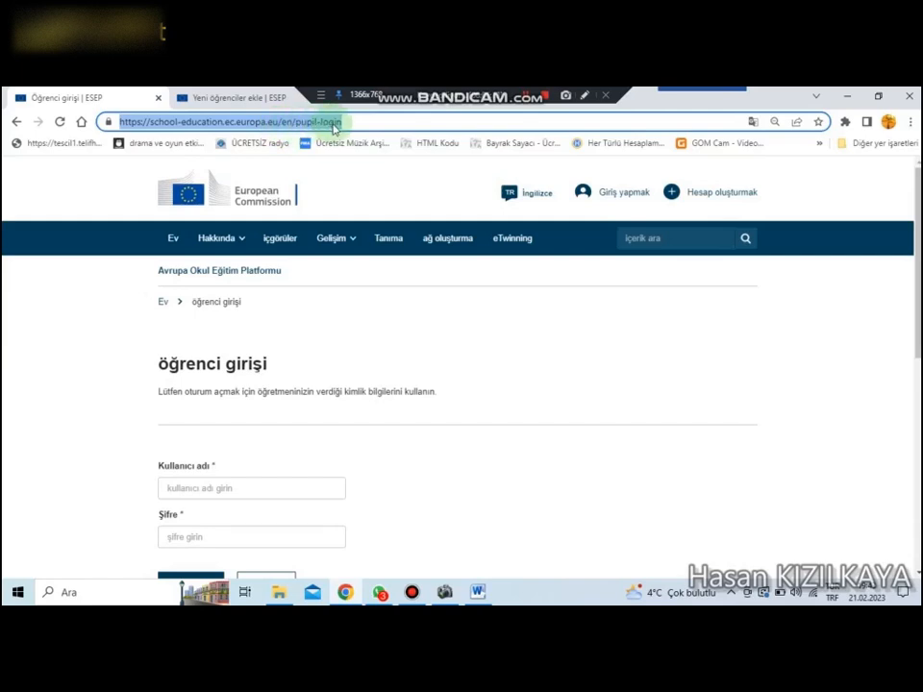
scroll(364, 330, "down", 1)
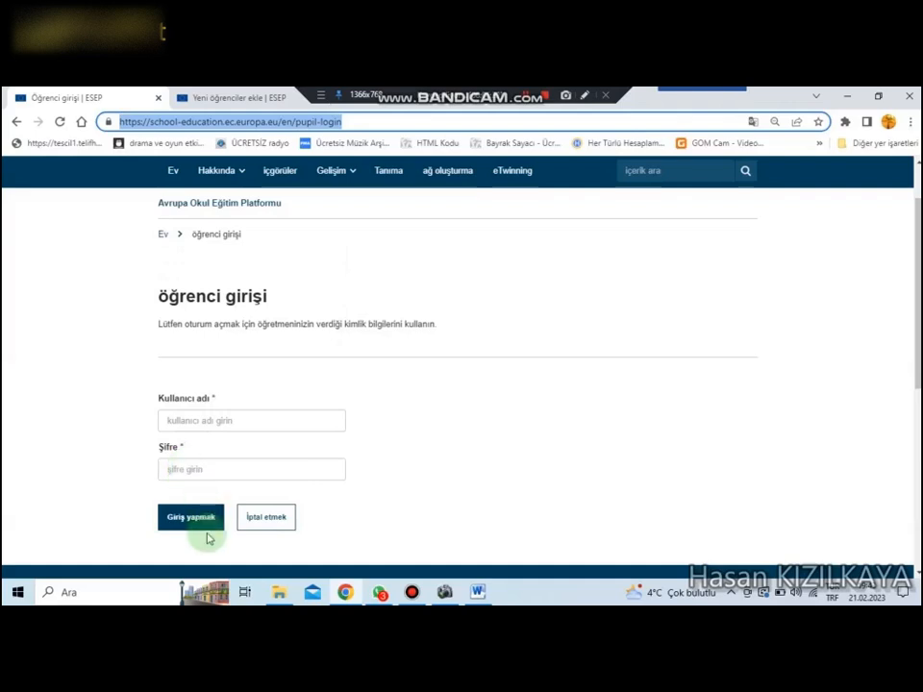
scroll(376, 428, "up", 1)
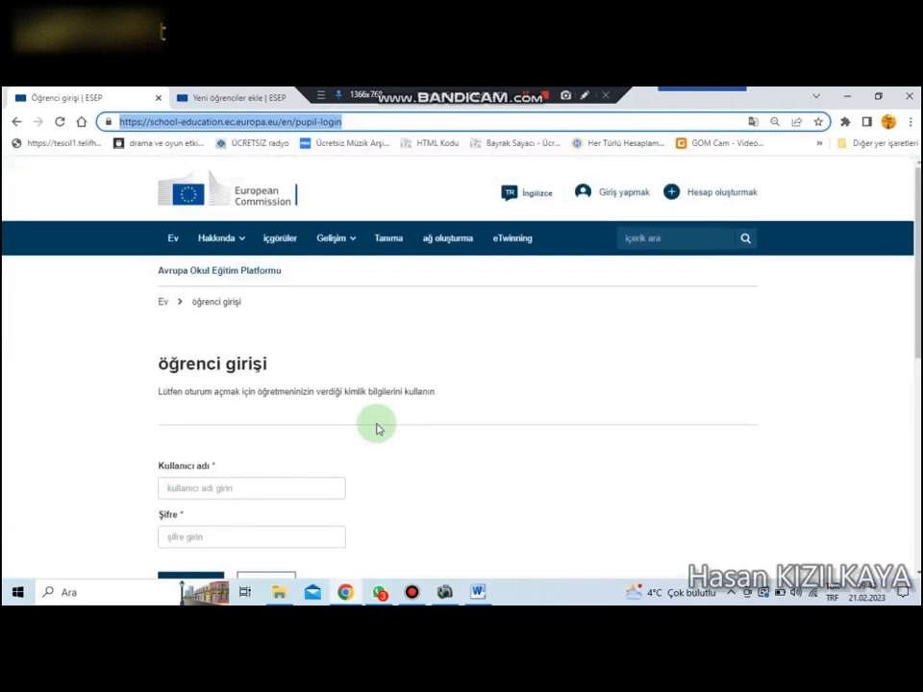
left_click(232, 97)
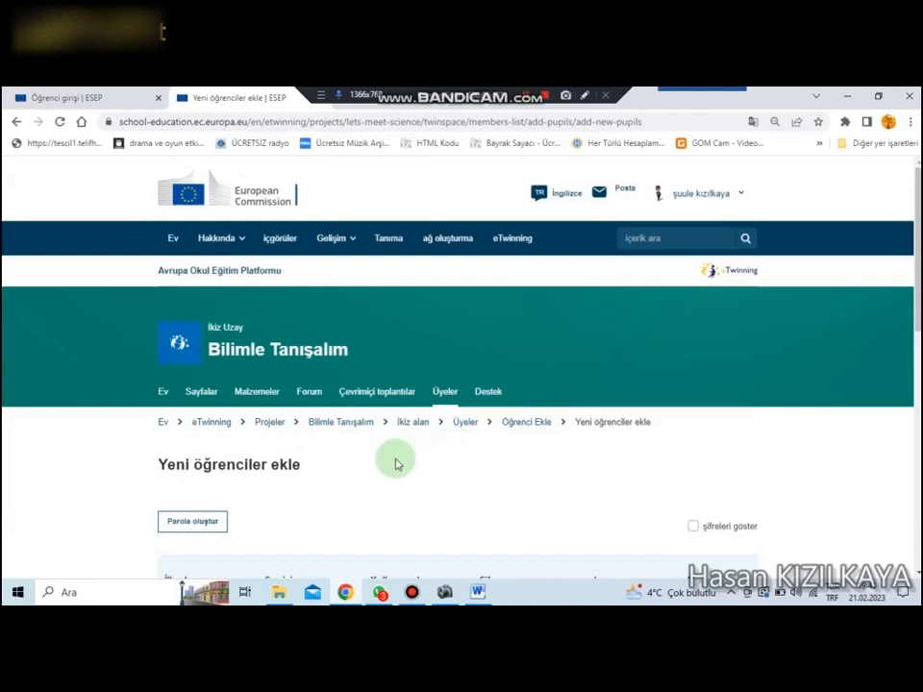
Step: Open the pages section of the "Bilimle Tanışalım" TwinSpace and look through the "PROJEMİZ" page and its subpage list
left_click(201, 396)
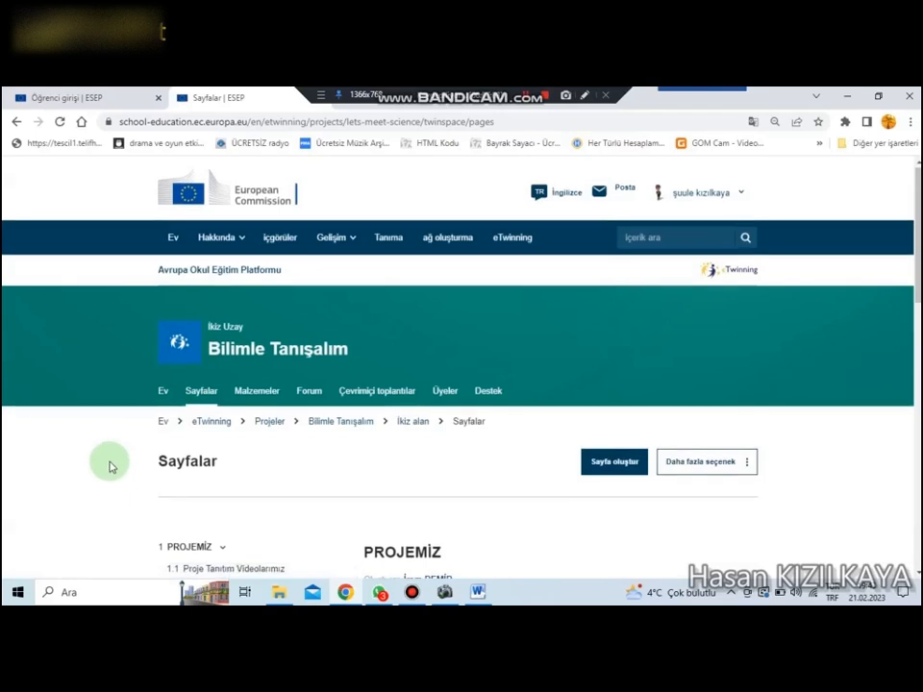
scroll(110, 466, "down", 2)
scroll(111, 467, "up", 1)
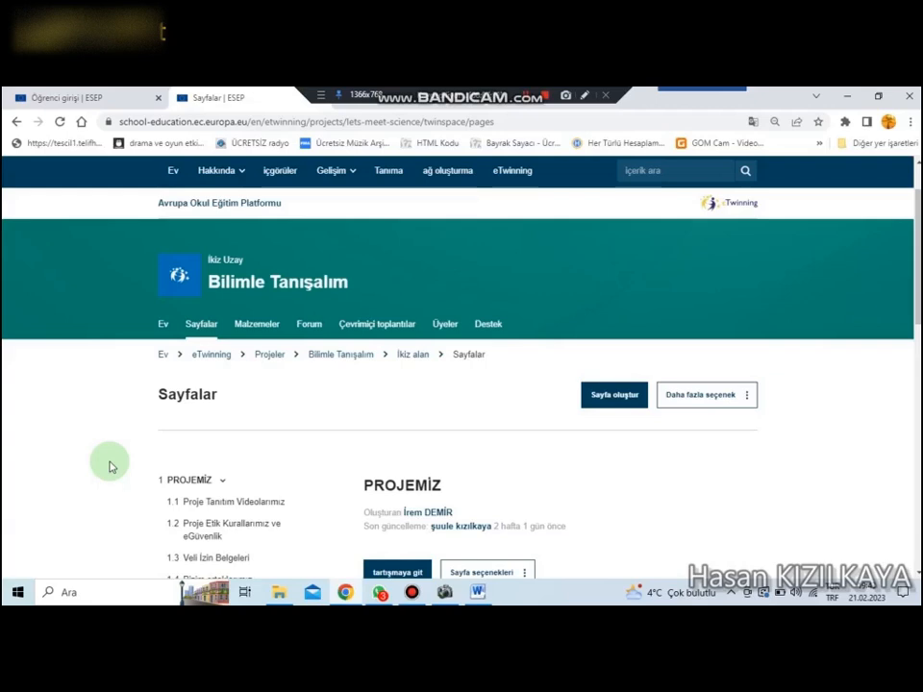
scroll(111, 466, "down", 2)
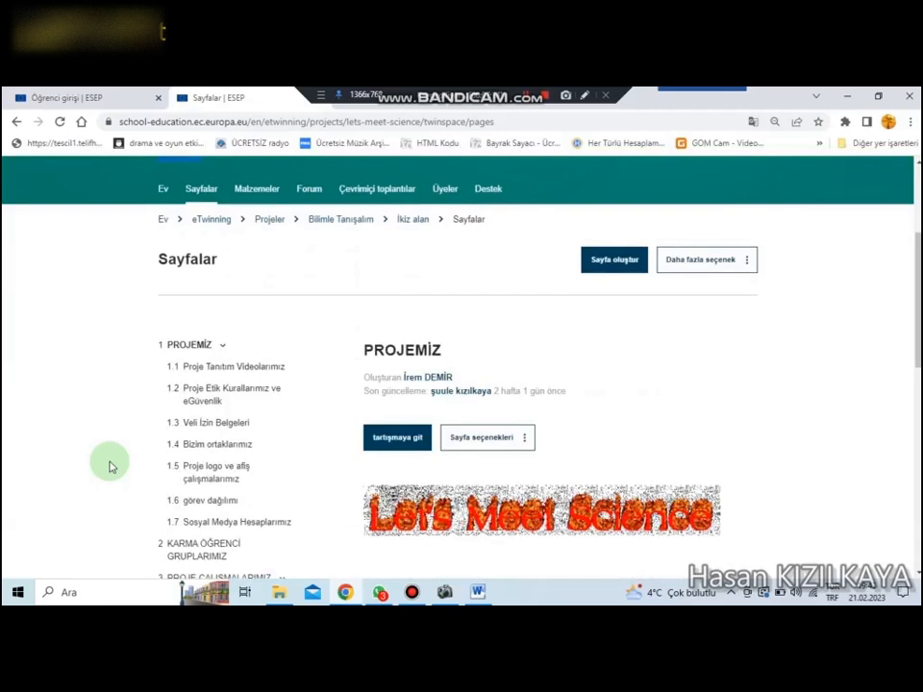
scroll(111, 466, "down", 1)
scroll(111, 467, "down", 1)
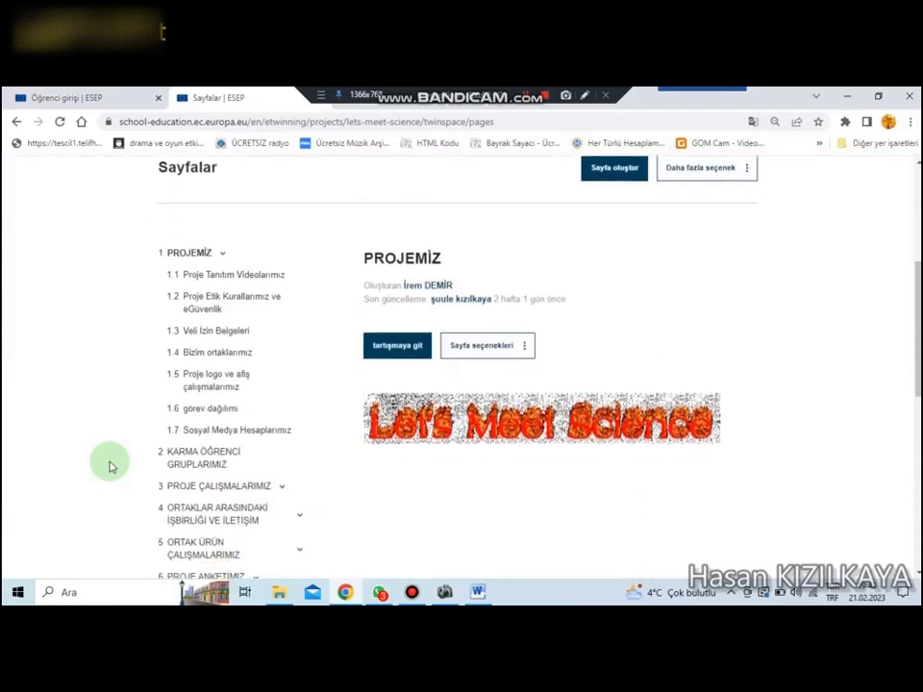
scroll(101, 351, "up", 3)
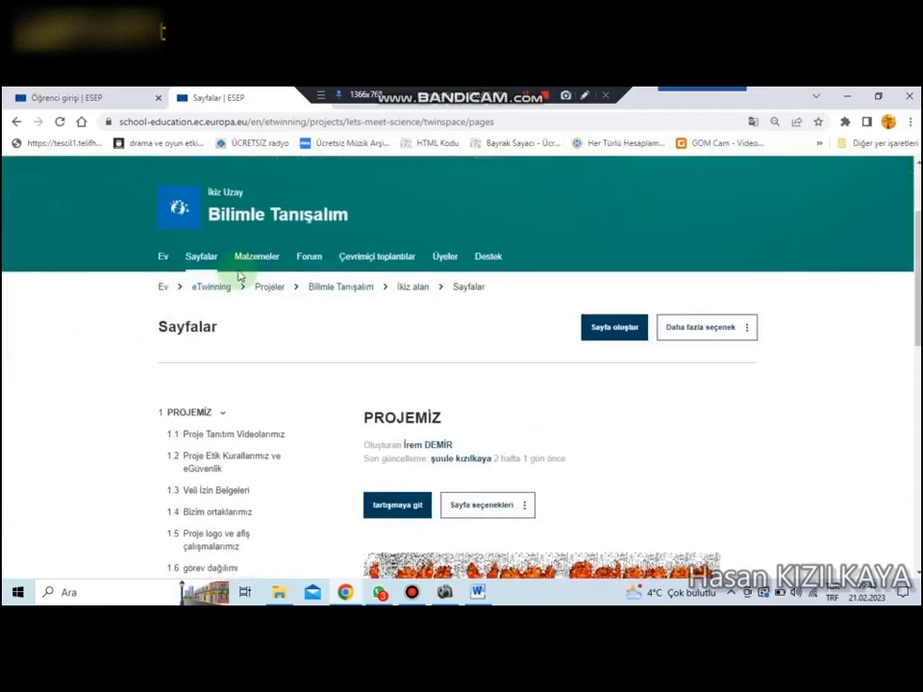
scroll(185, 224, "down", 3)
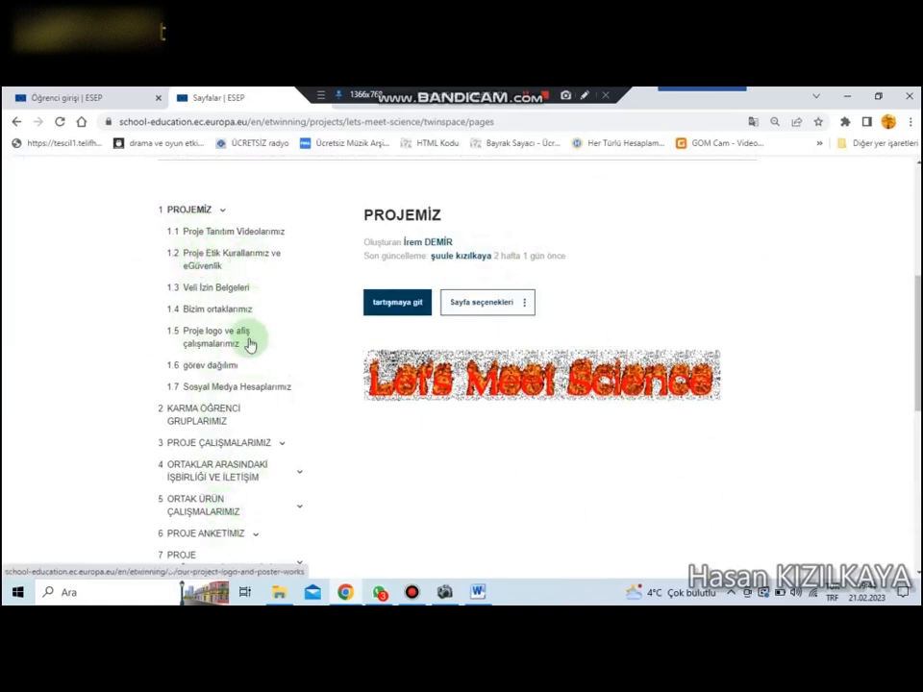
Step: Expand "PROJE ÇALIŞMALARIMIZ" and "ORTAKLAR ARASINDAKİ İŞBİRLİĞİ VE İLETİŞİM" in the page list and review their subpages
scroll(108, 419, "down", 1)
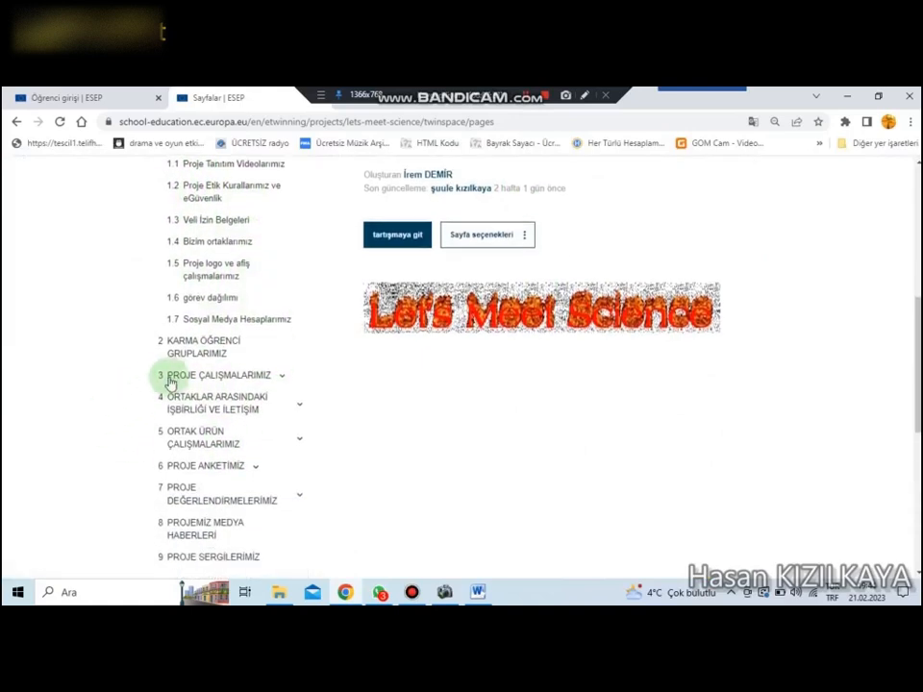
left_click(281, 378)
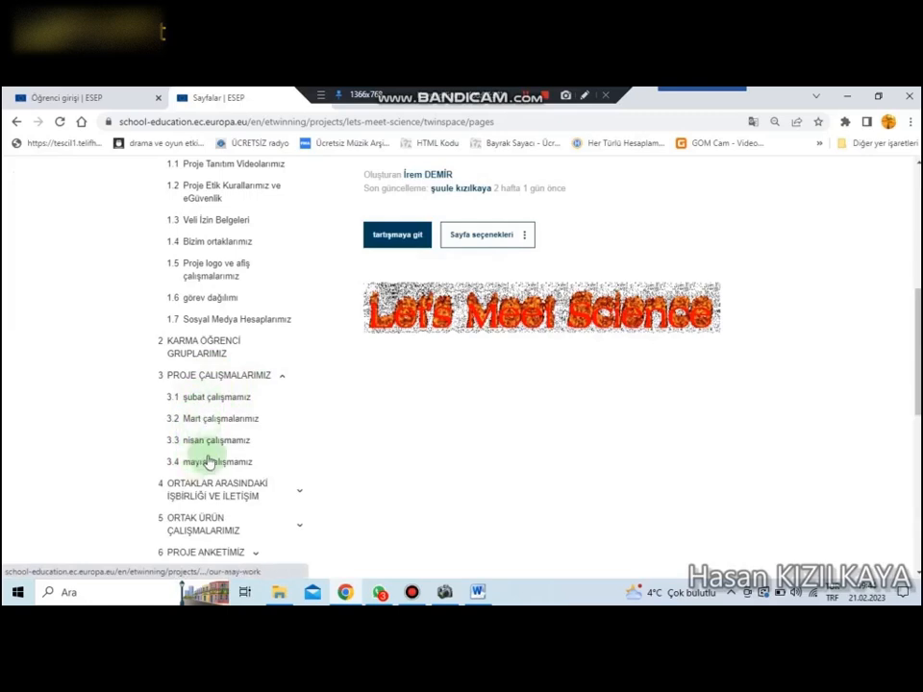
scroll(86, 433, "down", 2)
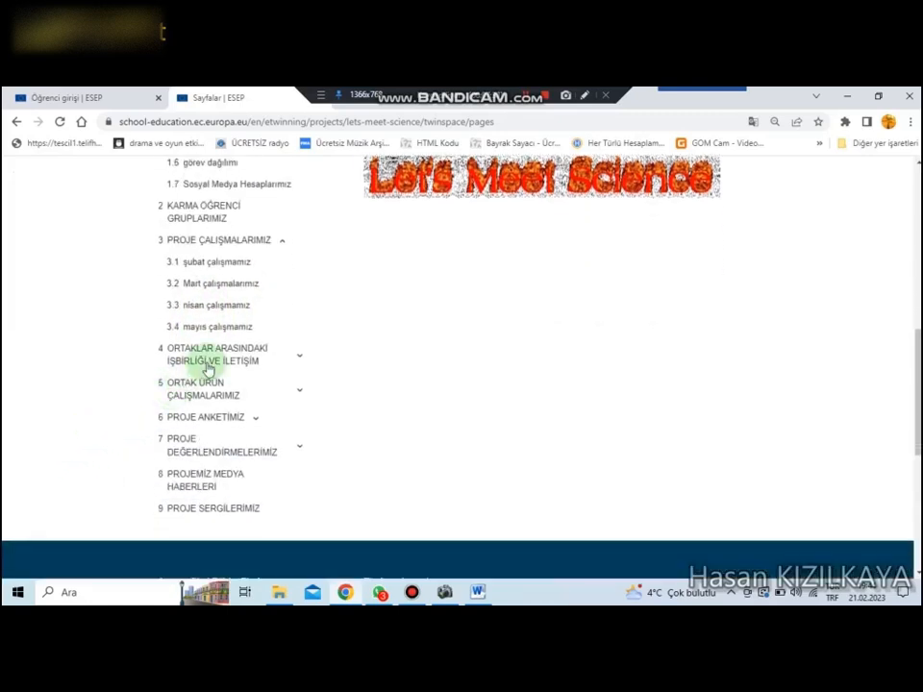
left_click(299, 357)
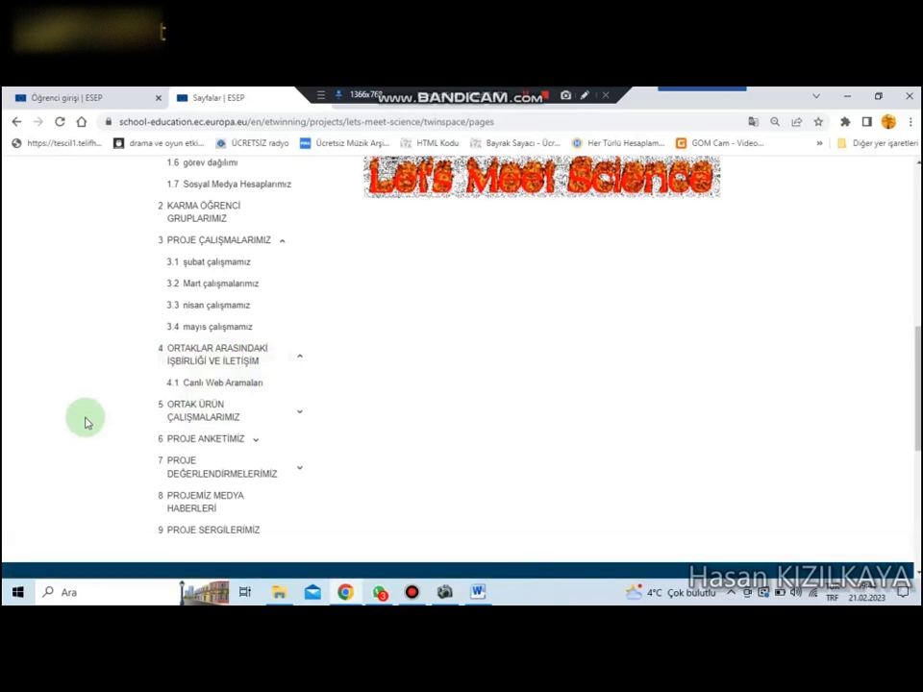
scroll(86, 422, "up", 5)
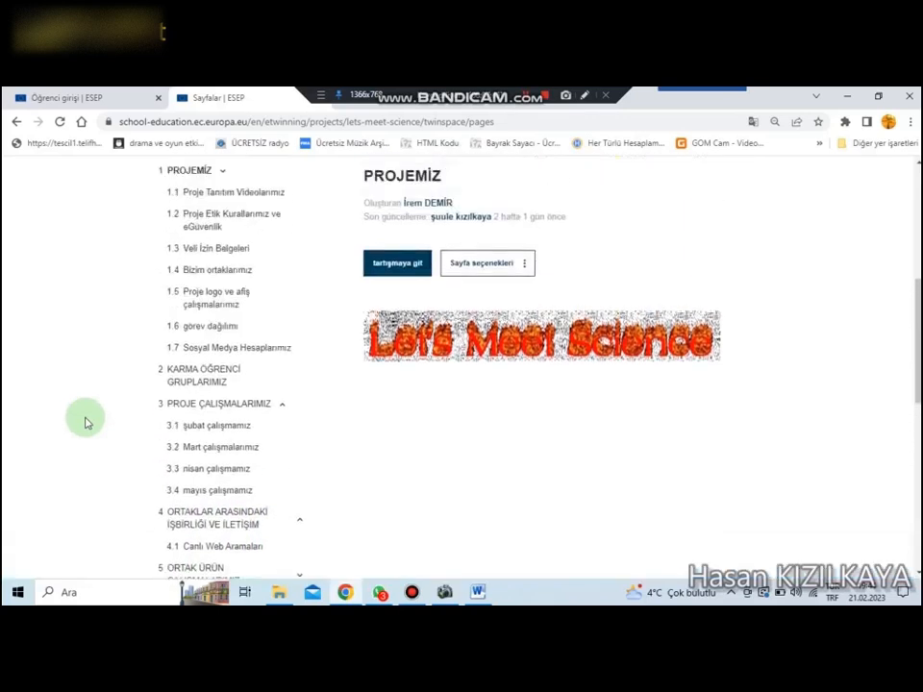
scroll(85, 421, "down", 3)
scroll(84, 420, "up", 1)
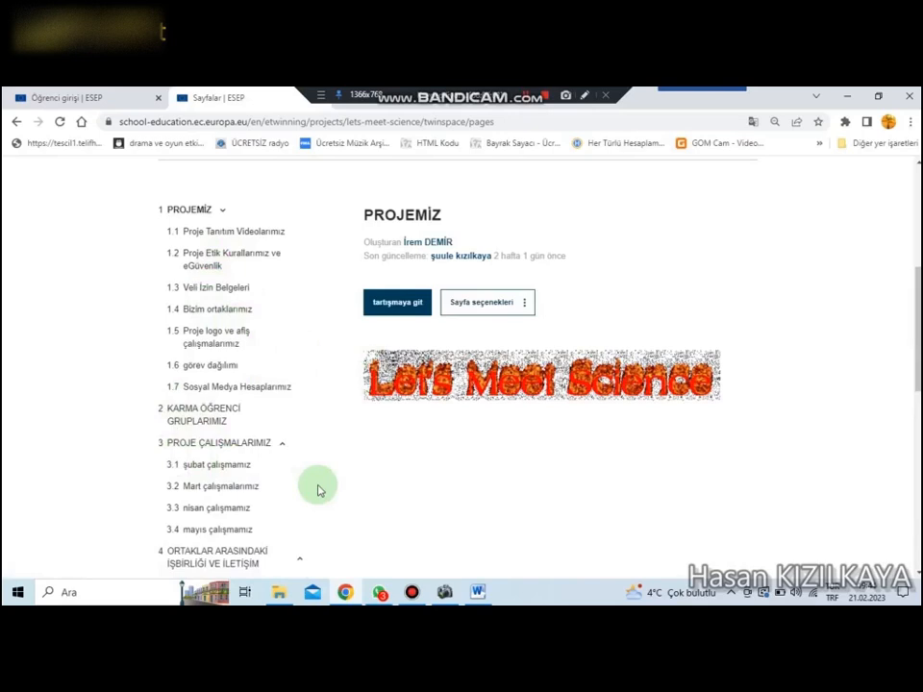
Step: Open the "Veli İzin Belgeleri" page and read through the parent permission form, including the signature section and explanations
left_click(202, 291)
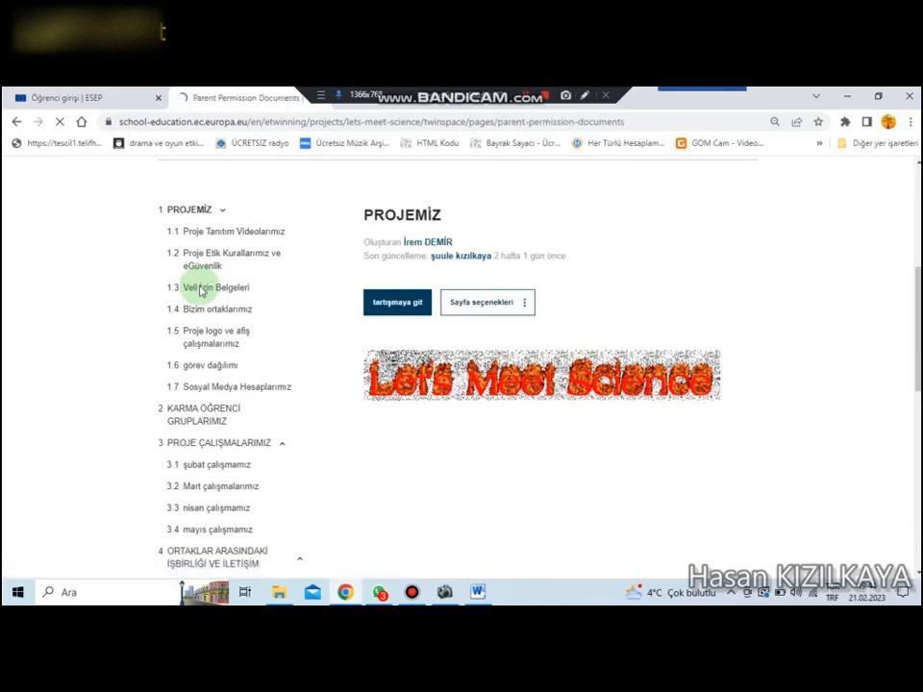
scroll(128, 308, "down", 5)
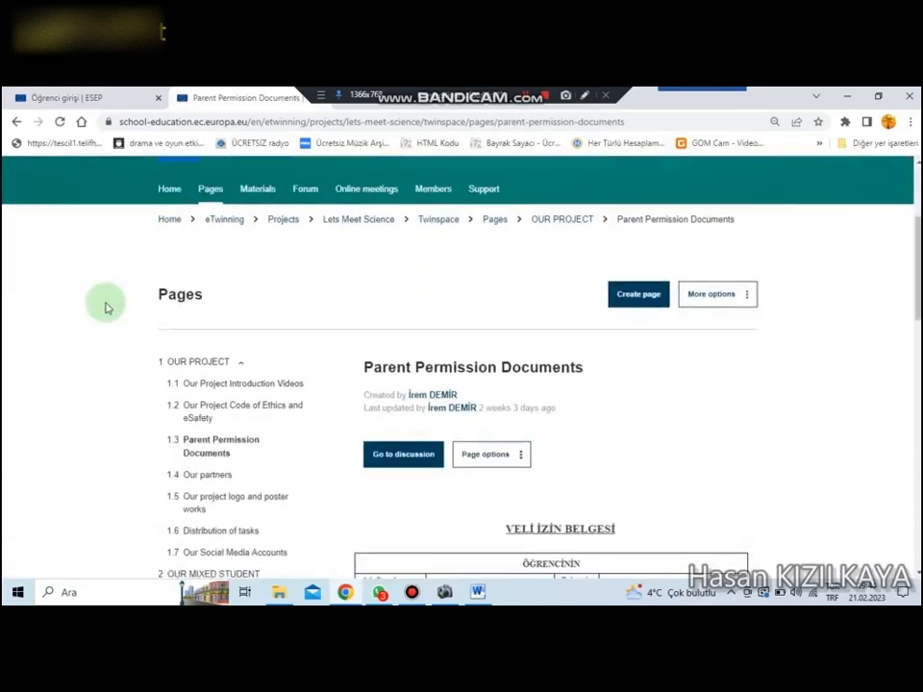
scroll(106, 308, "down", 3)
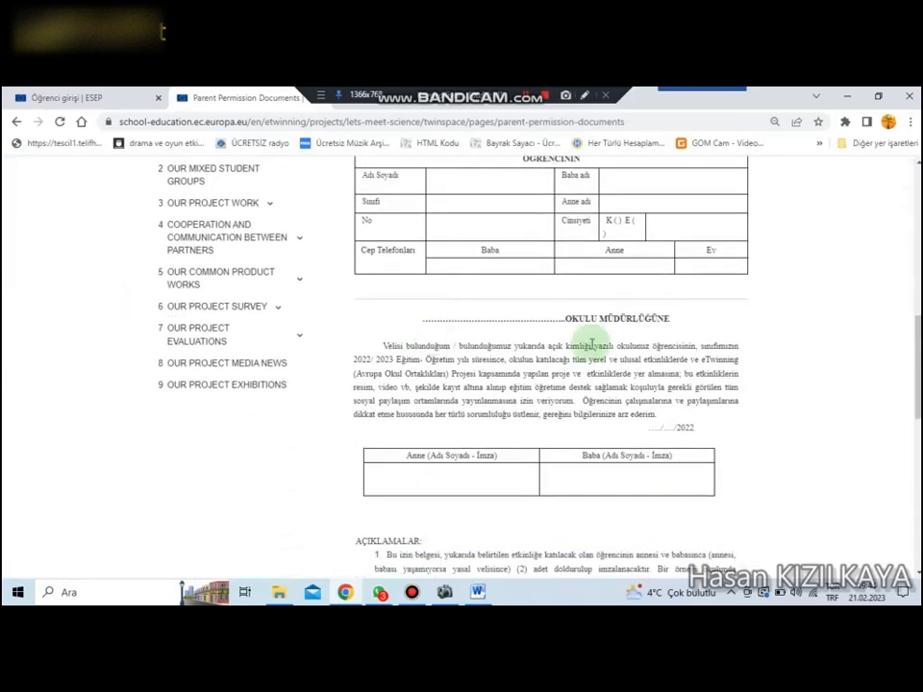
scroll(575, 283, "up", 1)
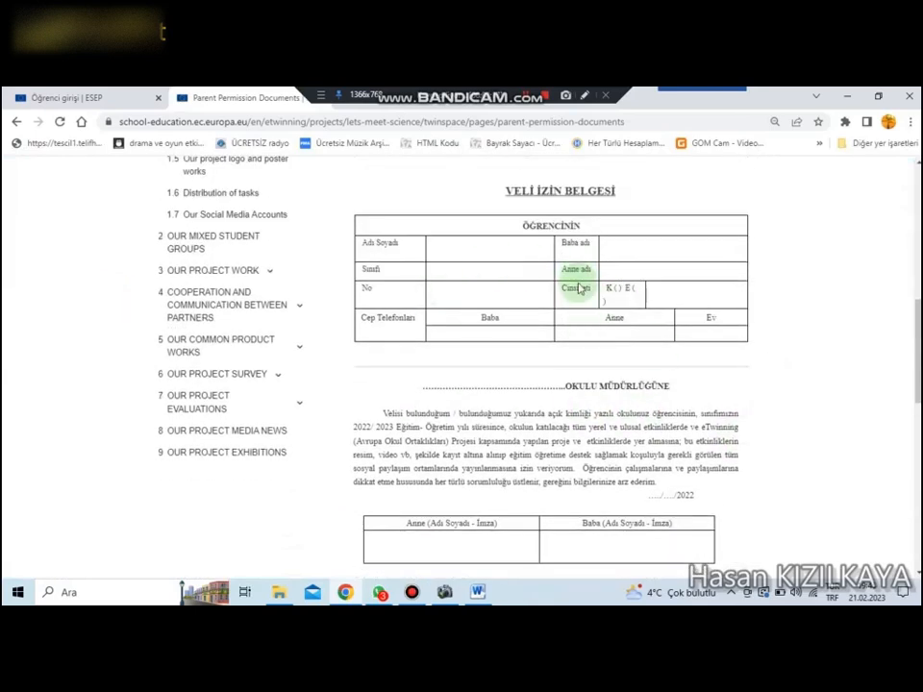
scroll(808, 371, "down", 3)
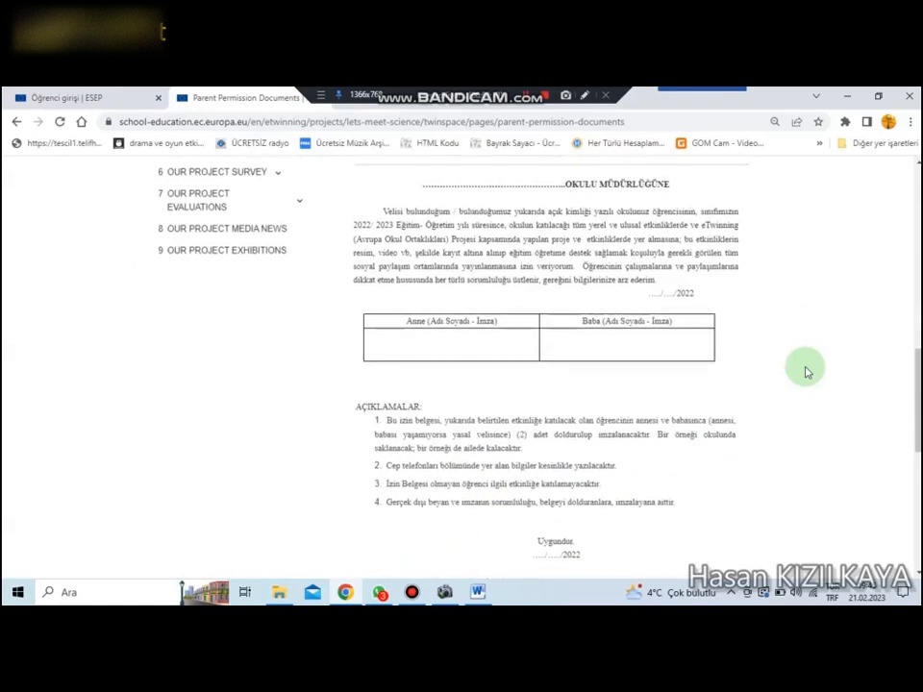
scroll(808, 371, "up", 3)
scroll(808, 372, "up", 1)
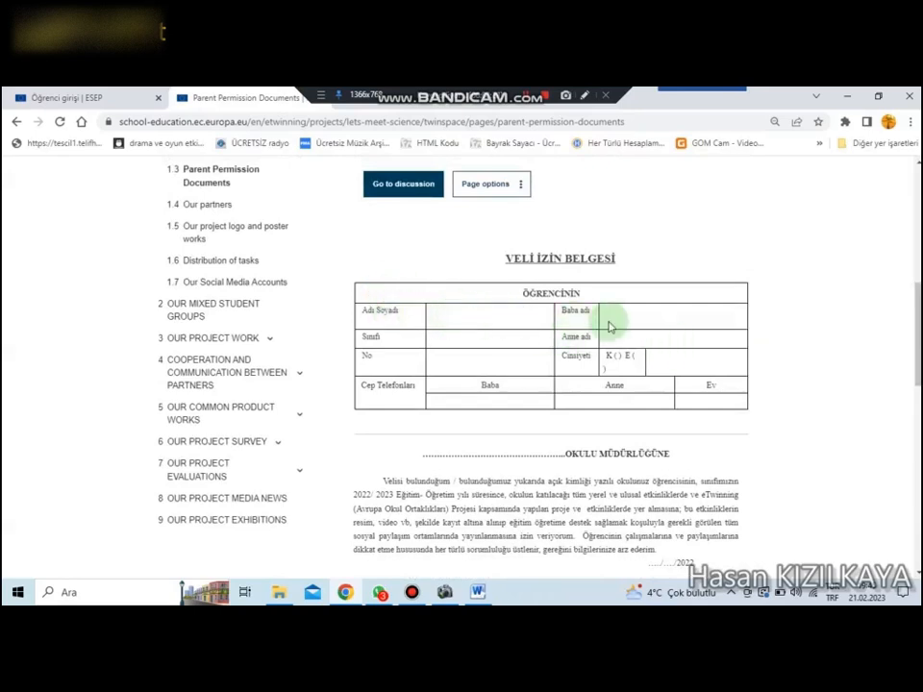
scroll(557, 472, "down", 5)
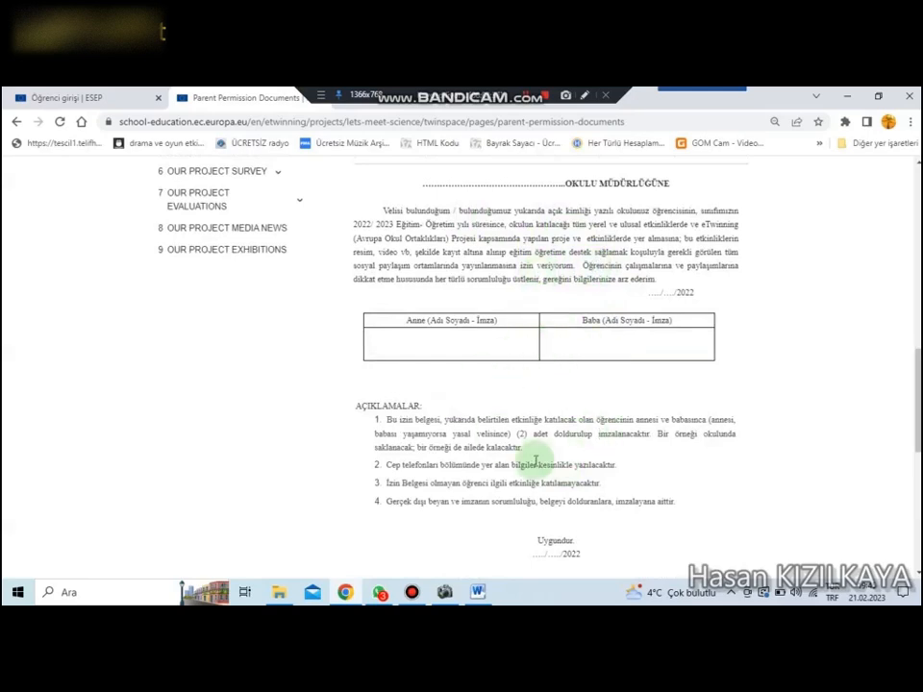
scroll(535, 465, "up", 5)
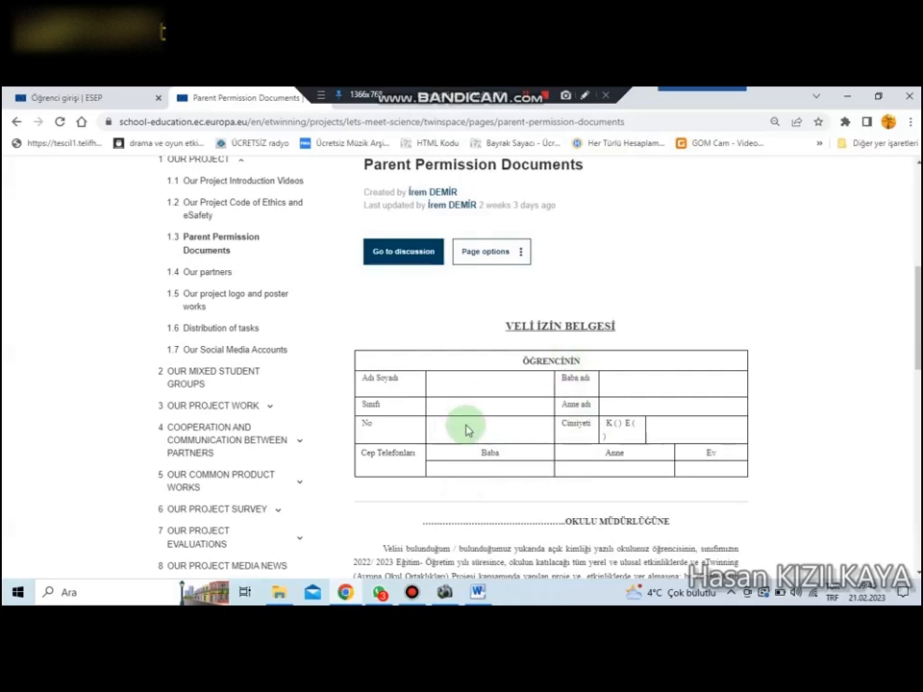
Step: Return to the main "OUR PROJECT" page and look over the TwinSpace's page list again
scroll(467, 430, "up", 1)
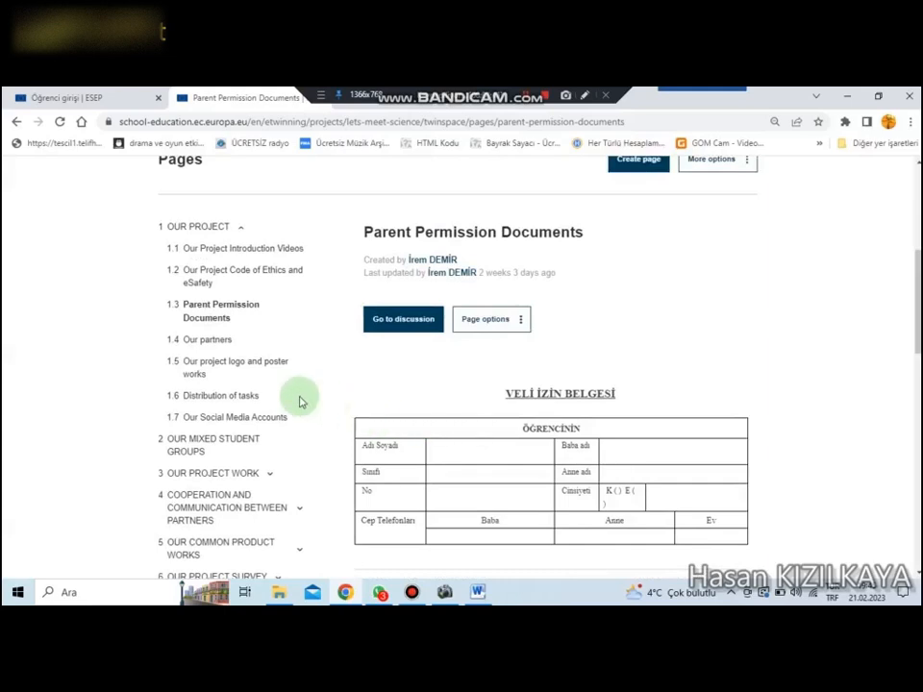
scroll(84, 344, "up", 2)
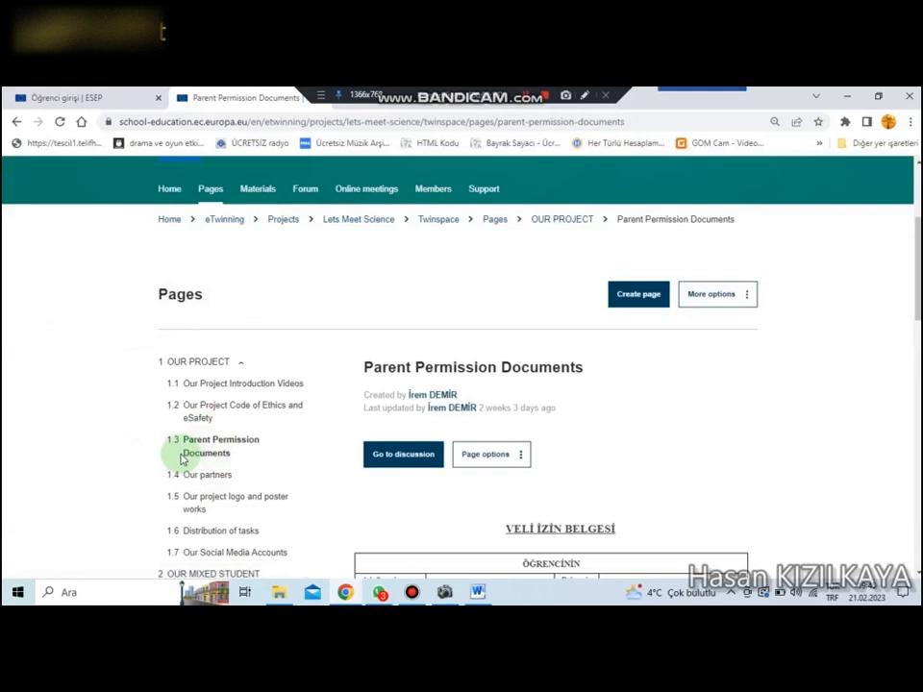
left_click(193, 366)
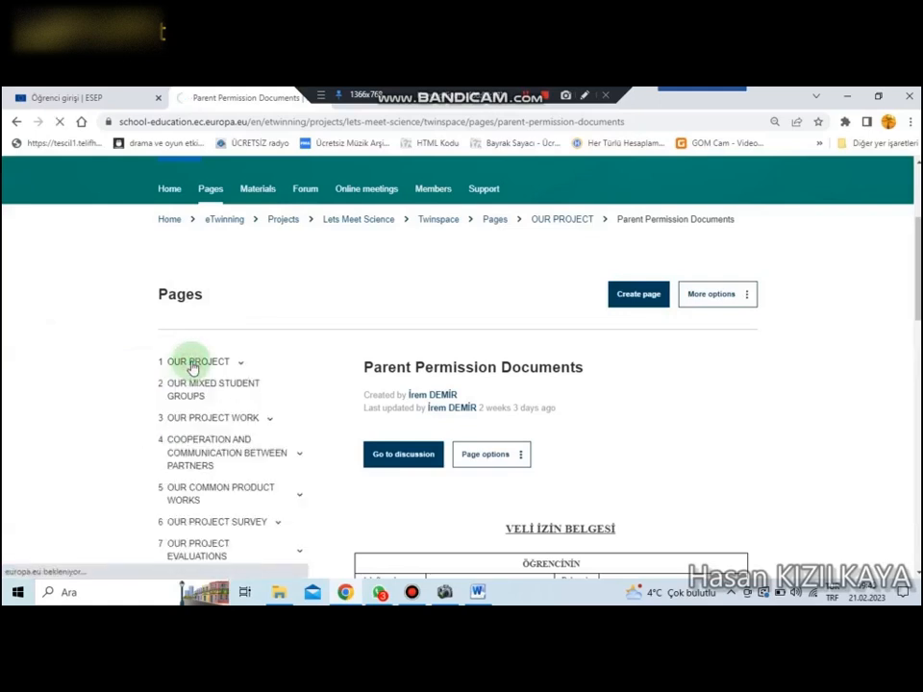
left_click(194, 367)
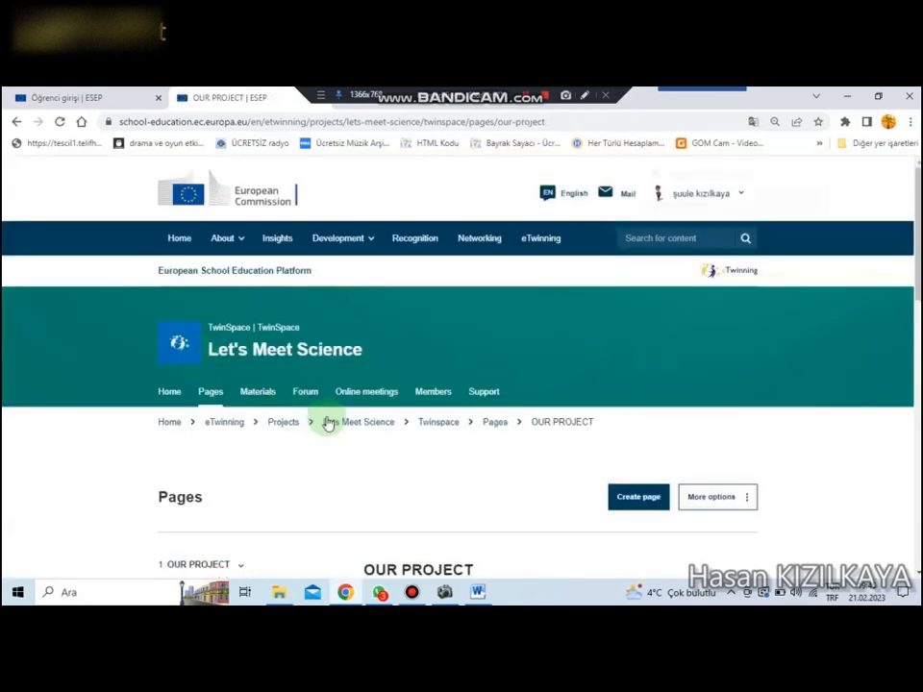
scroll(424, 467, "down", 3)
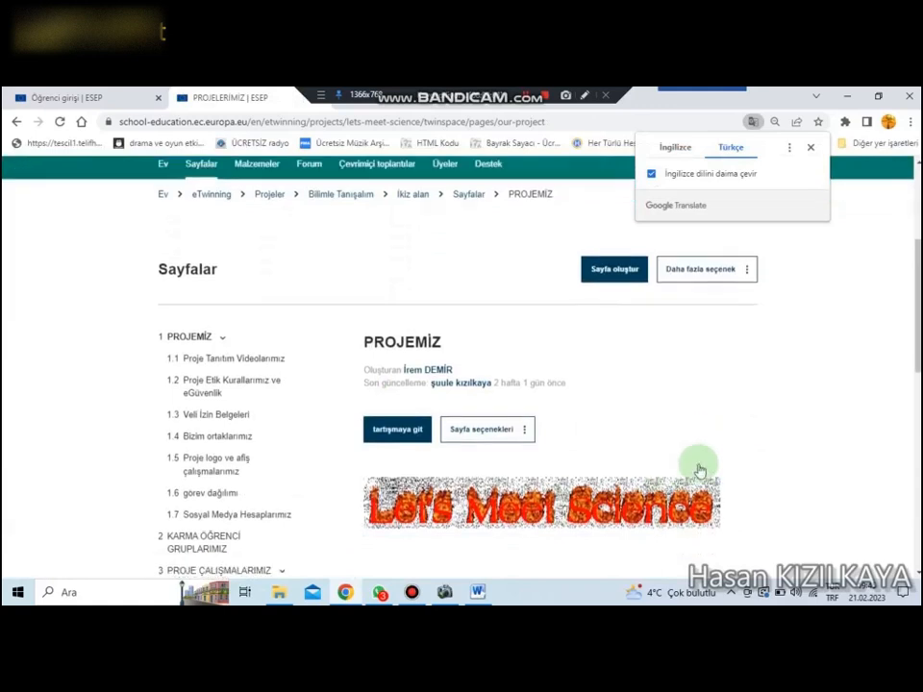
scroll(605, 520, "down", 3)
scroll(616, 476, "up", 3)
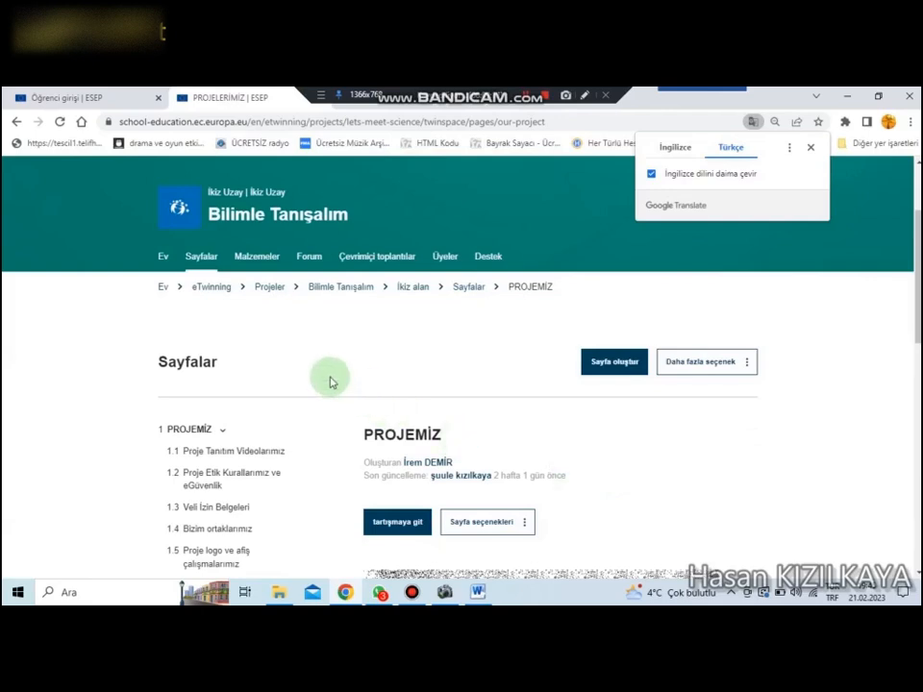
scroll(330, 382, "down", 2)
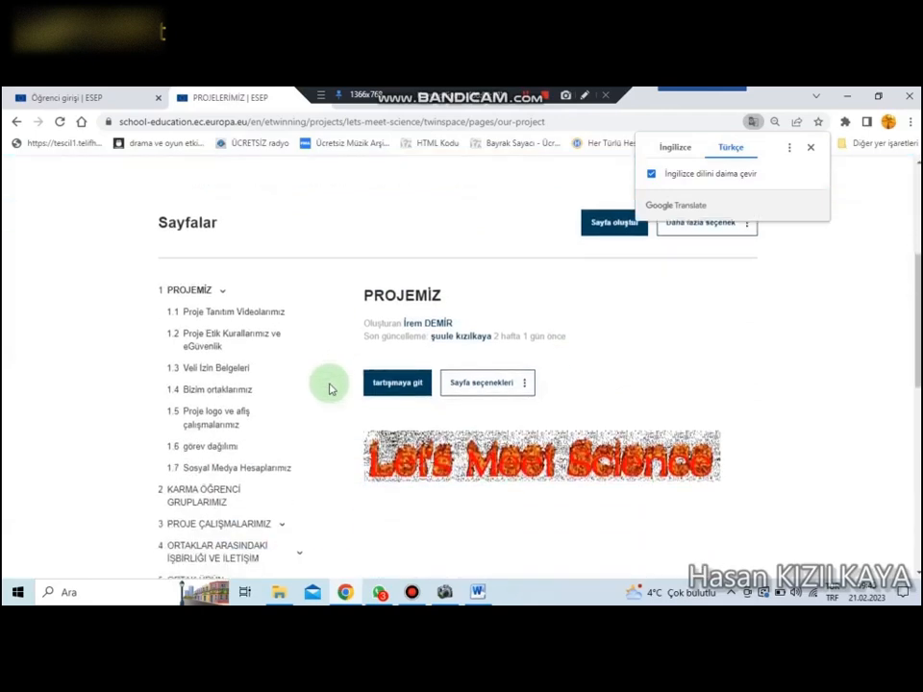
scroll(330, 383, "down", 2)
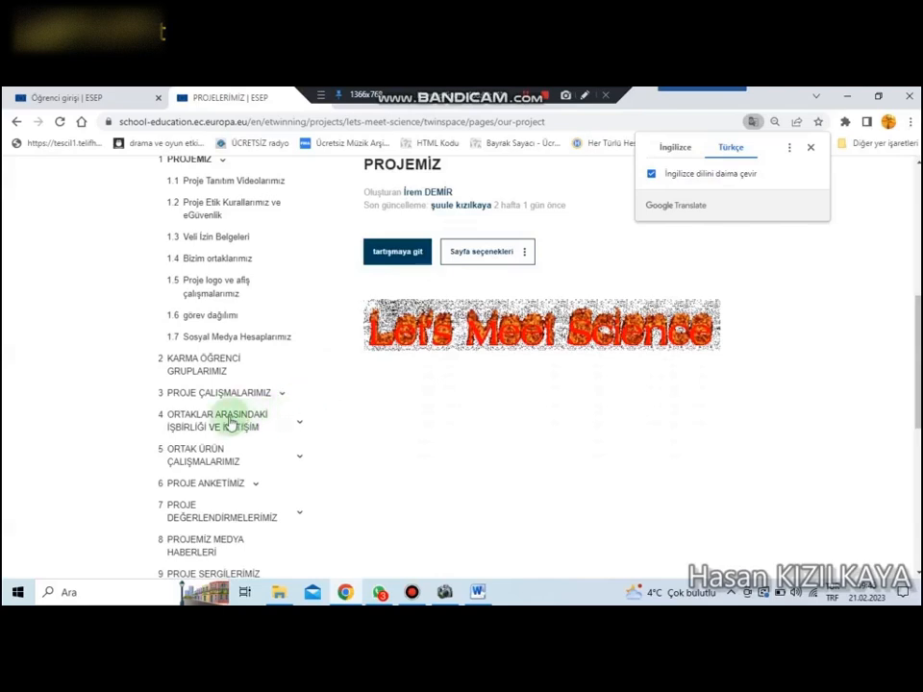